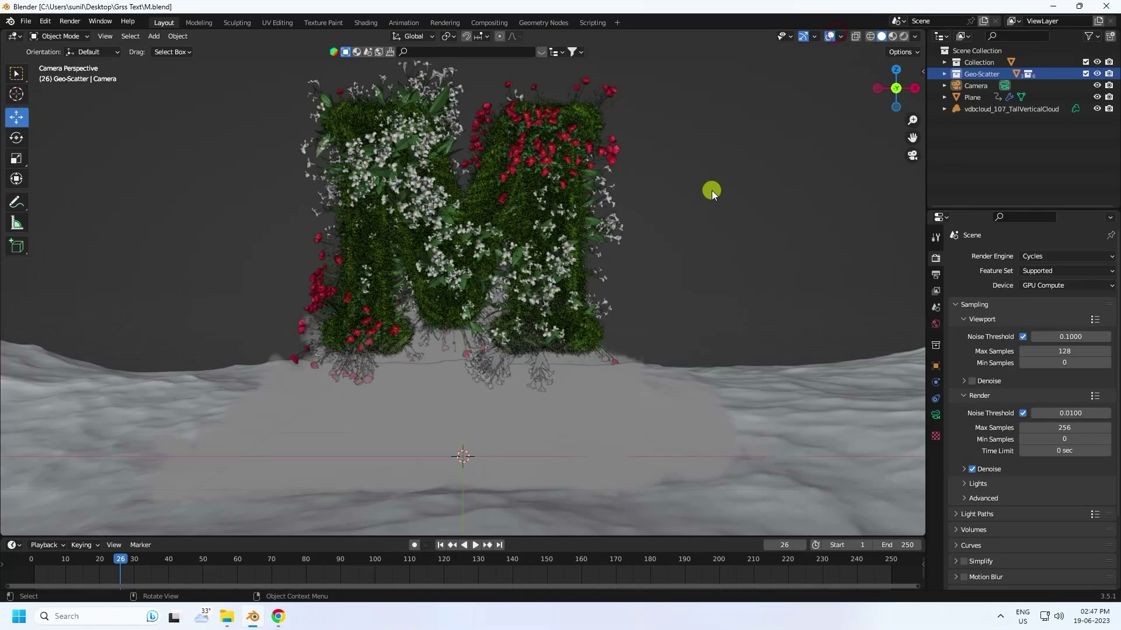
Step: Orbit and zoom the viewport around the grass letter M
{"action": "mouse_move", "coordinate": [586, 265]}
{"action": "middle_mouse_down"}
{"action": "mouse_move", "coordinate": [605, 275]}
{"action": "mouse_move", "coordinate": [526, 298]}
{"action": "mouse_move", "coordinate": [460, 294]}
{"action": "mouse_move", "coordinate": [502, 254]}
{"action": "mouse_move", "coordinate": [587, 260]}
{"action": "middle_mouse_up"}
{"action": "scroll", "coordinate": [534, 304], "scroll_direction": "up", "scroll_amount": 4}
{"action": "scroll", "coordinate": [502, 251], "scroll_direction": "up", "scroll_amount": 4}
{"action": "scroll", "coordinate": [587, 260], "scroll_direction": "up", "scroll_amount": 2}
{"action": "scroll", "coordinate": [537, 233], "scroll_direction": "up", "scroll_amount": 2}
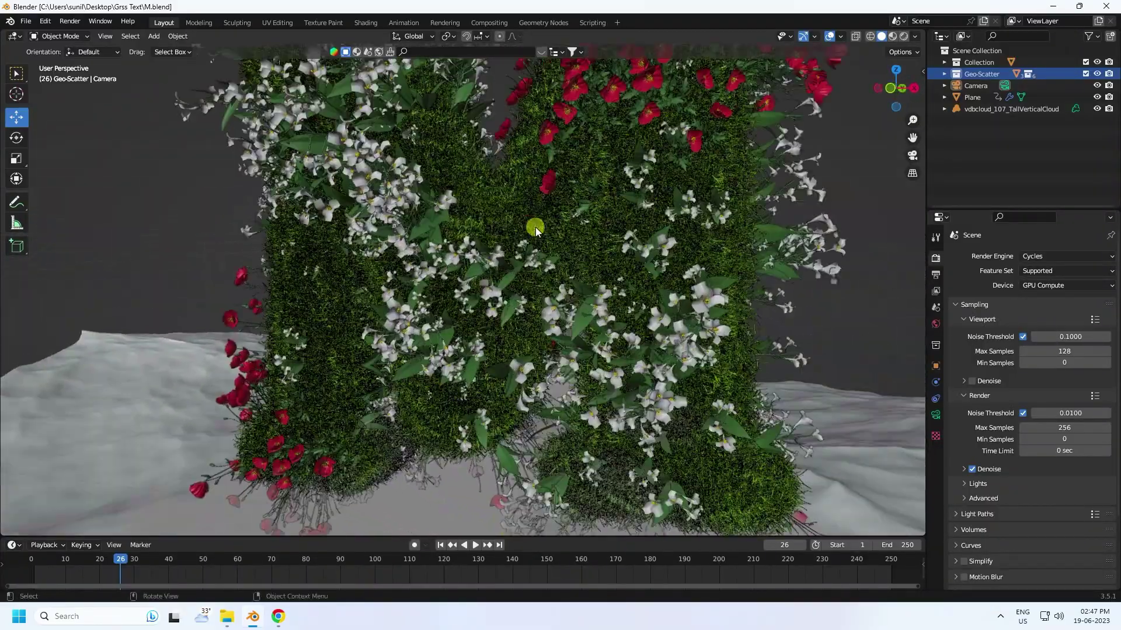
{"action": "scroll", "coordinate": [584, 239], "scroll_direction": "up", "scroll_amount": 2}
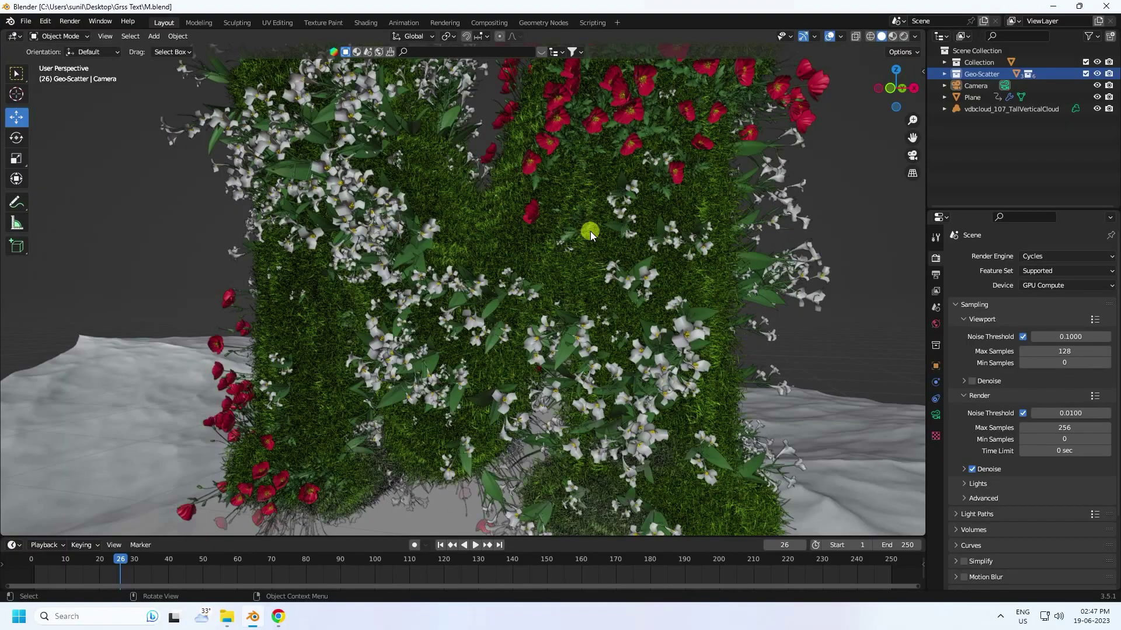
{"action": "scroll", "coordinate": [590, 231], "scroll_direction": "down", "scroll_amount": 3}
{"action": "middle_click_drag", "start_coordinate": [500, 363], "coordinate": [587, 303]}
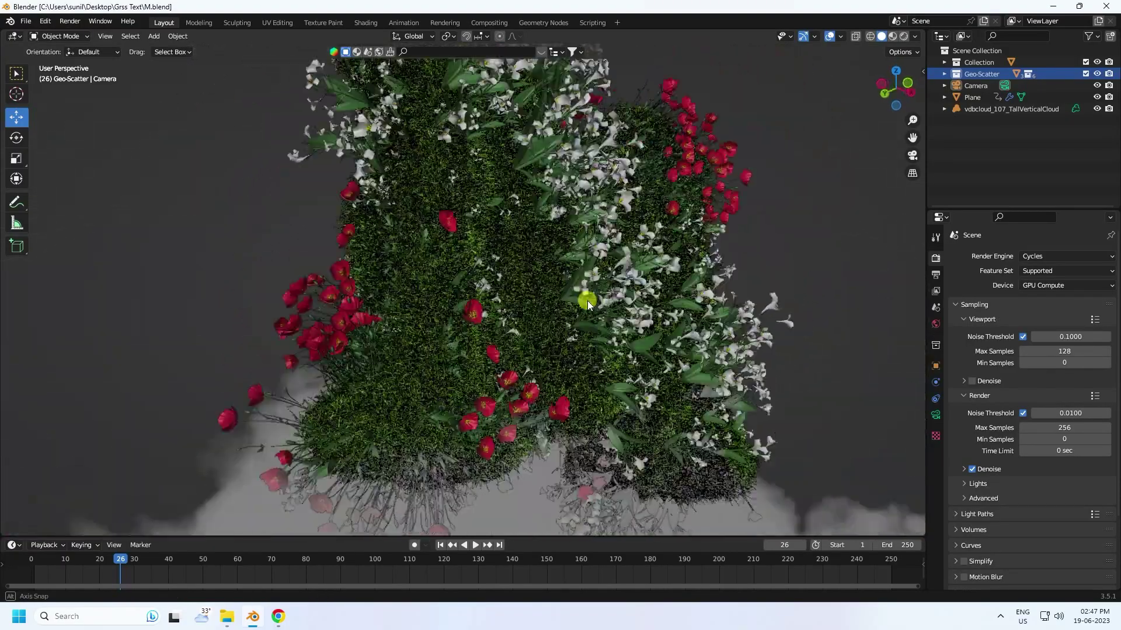
{"action": "scroll", "coordinate": [588, 303], "scroll_direction": "down", "scroll_amount": 5}
Step: Frame the M from the front and switch the viewport to Rendered shading
{"action": "middle_click_drag", "start_coordinate": [601, 405], "coordinate": [552, 300], "text": "shift"}
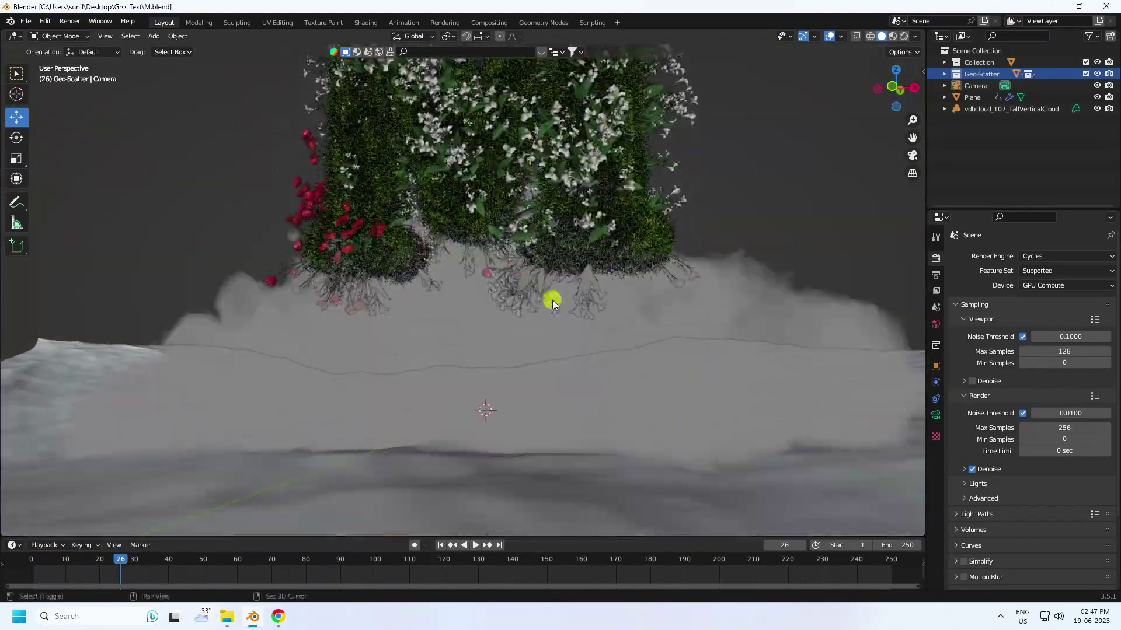
{"action": "scroll", "coordinate": [514, 352], "scroll_direction": "down", "scroll_amount": 4}
{"action": "middle_click_drag", "start_coordinate": [560, 348], "coordinate": [577, 377]}
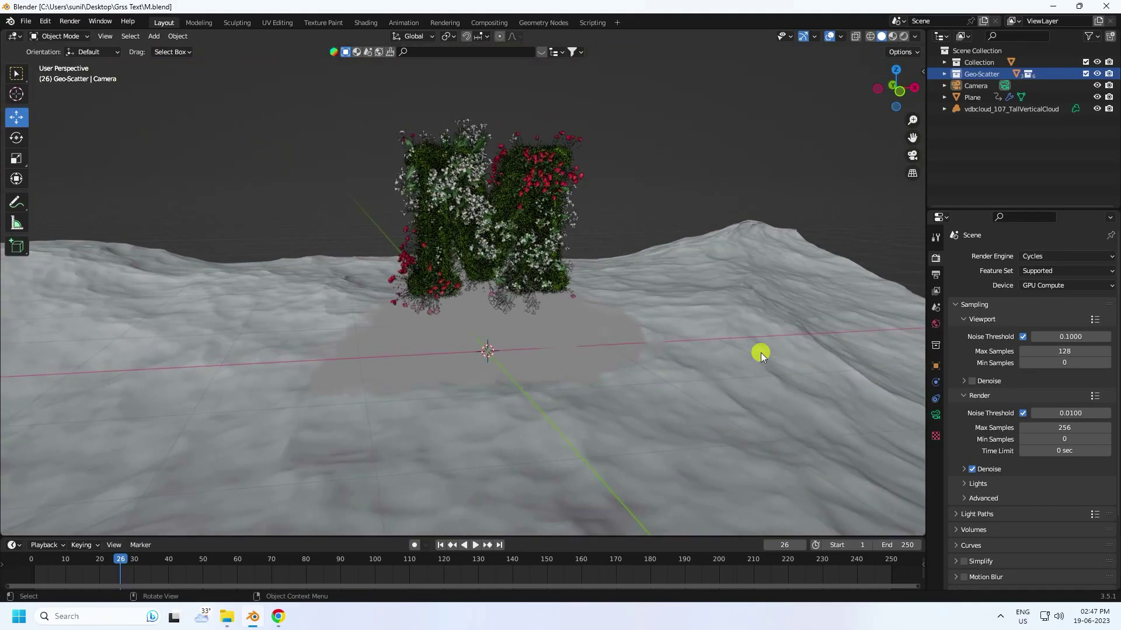
{"action": "scroll", "coordinate": [504, 223], "scroll_direction": "up", "scroll_amount": 3}
{"action": "middle_click_drag", "start_coordinate": [504, 223], "coordinate": [483, 305], "text": "shift"}
{"action": "scroll", "coordinate": [482, 296], "scroll_direction": "up", "scroll_amount": 2}
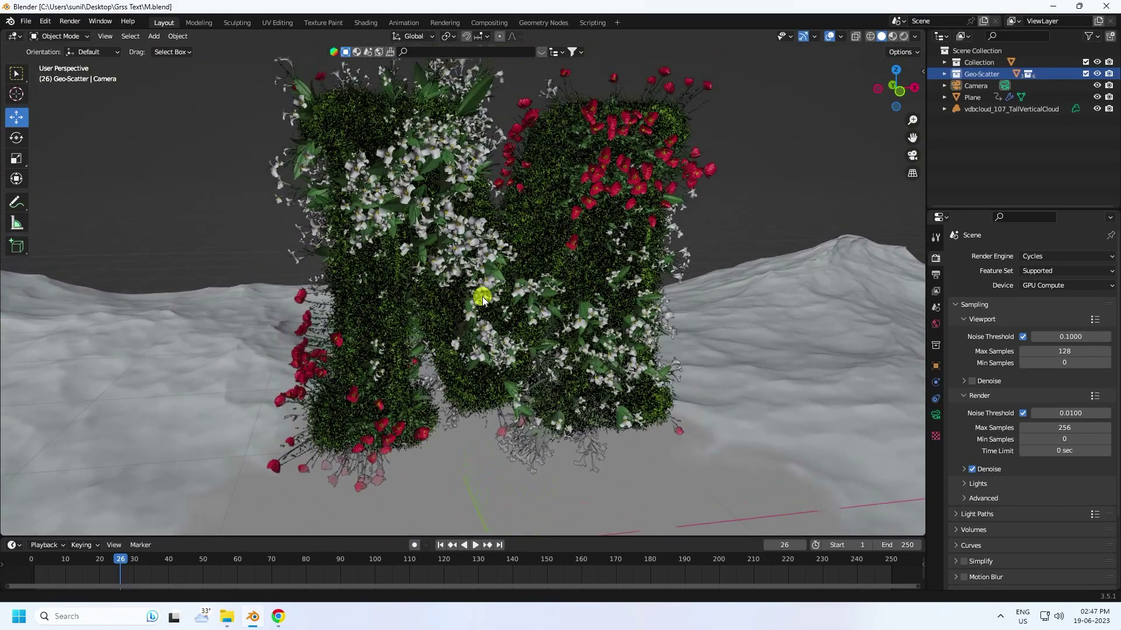
{"action": "left_click", "coordinate": [906, 37]}
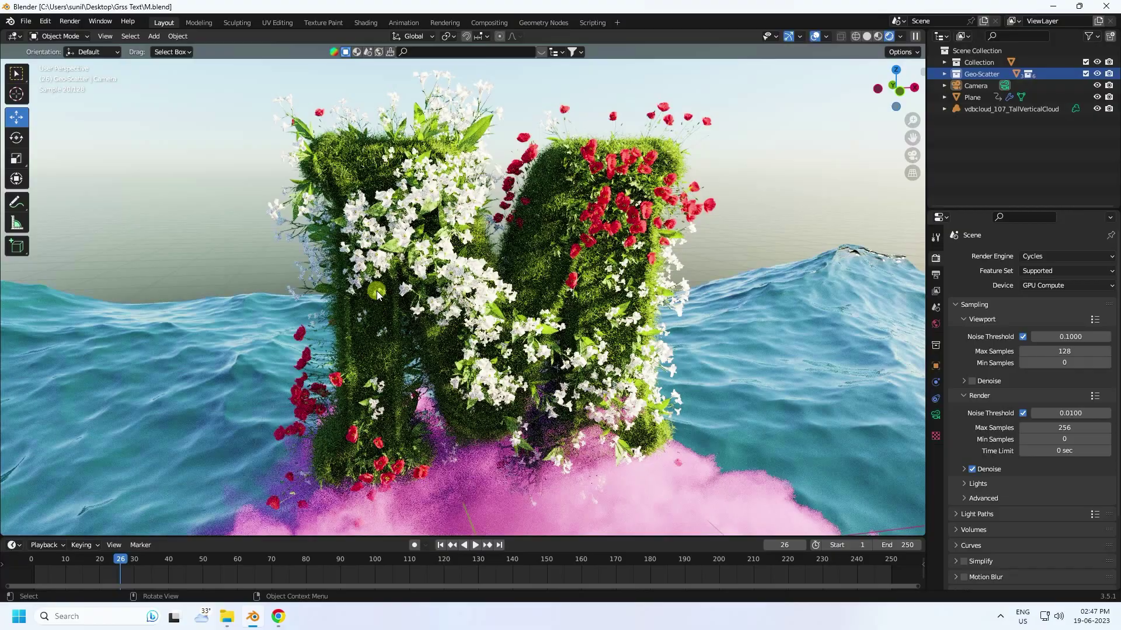
Step: Open the M.png render from the Grss Text folder in Photos
{"action": "left_click", "coordinate": [226, 616]}
{"action": "left_click", "coordinate": [506, 218]}
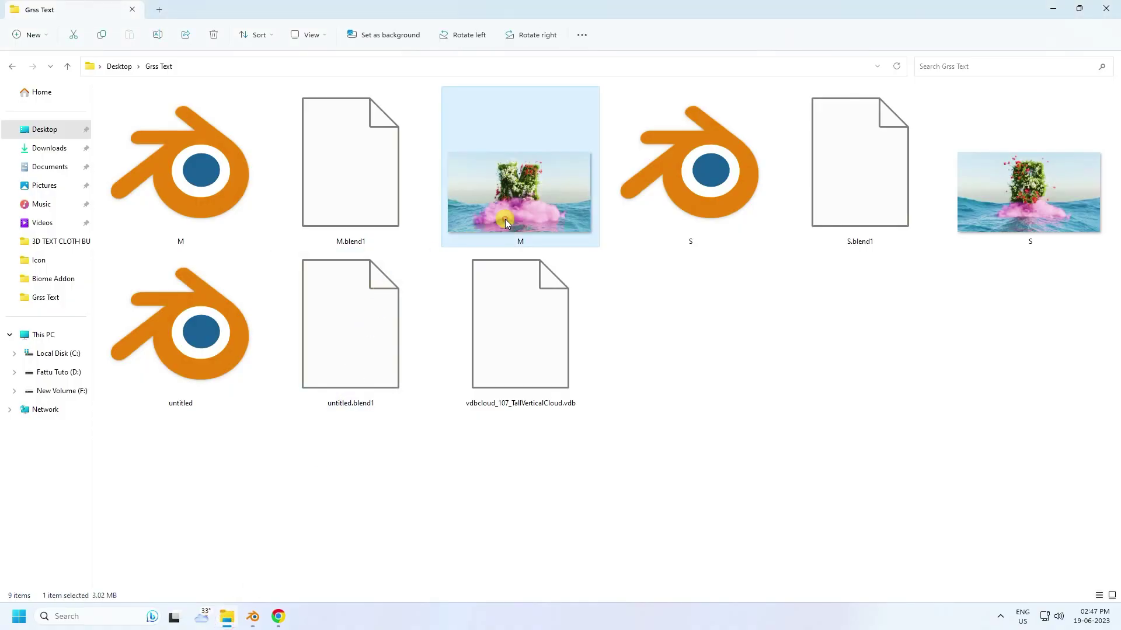
{"action": "double_click", "coordinate": [506, 218]}
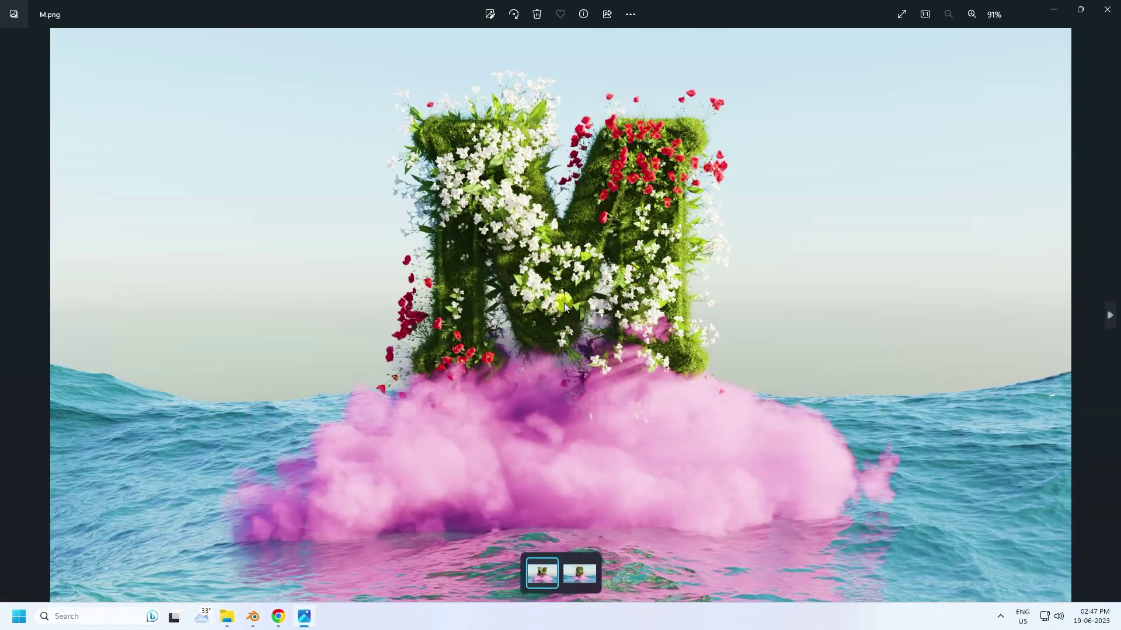
Step: View the S.png render, return to M.png, then close Photos
{"action": "left_click", "coordinate": [1110, 315]}
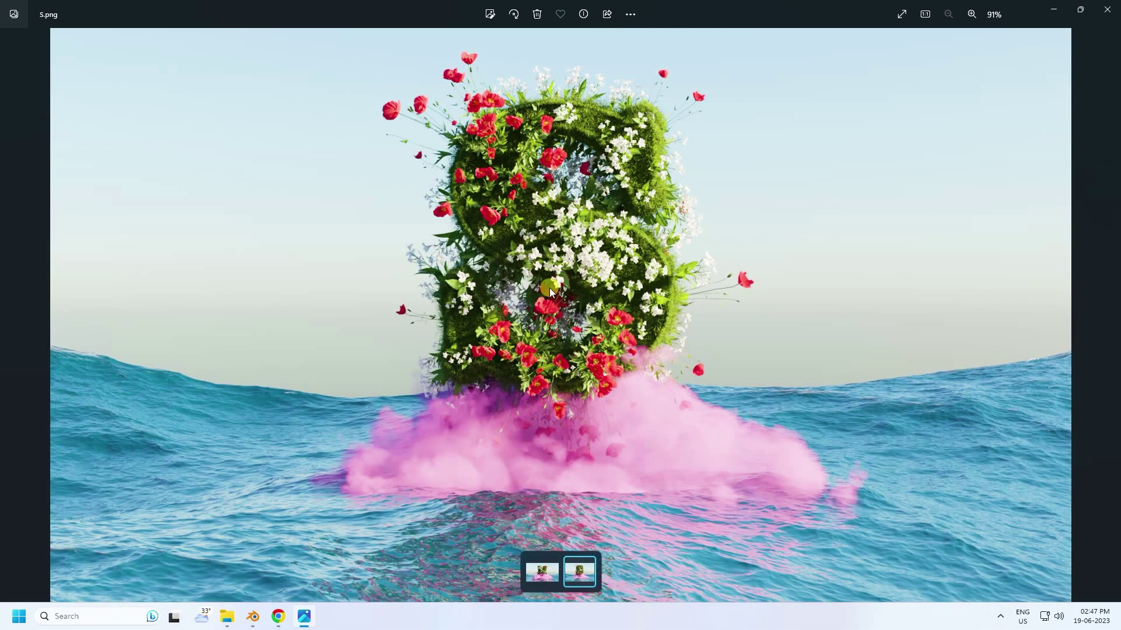
{"action": "left_click", "coordinate": [5, 313]}
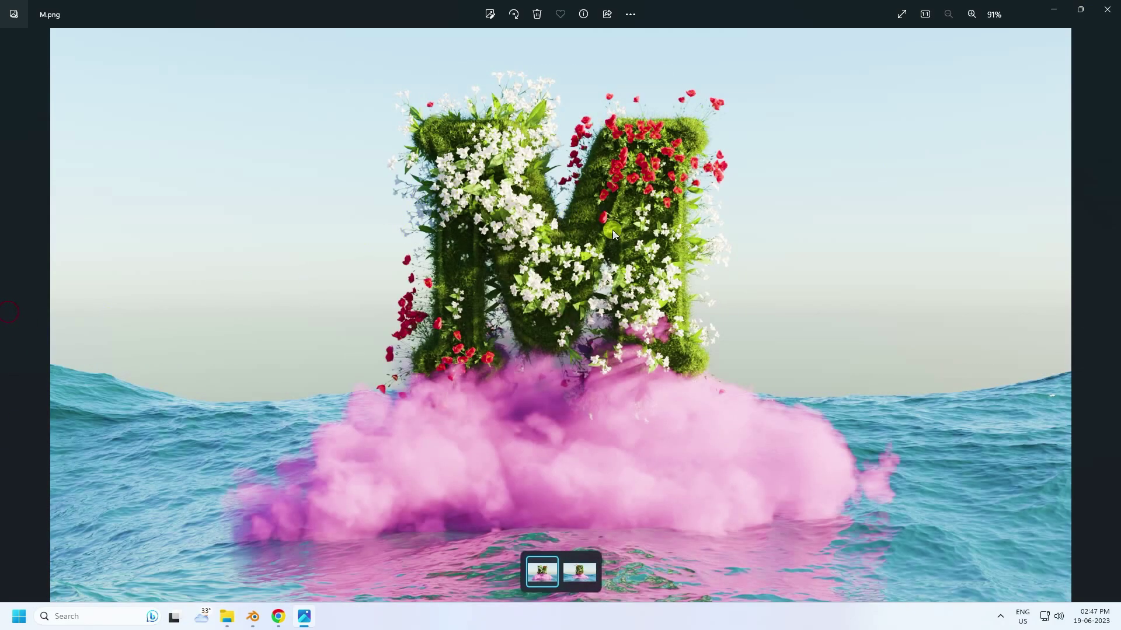
{"action": "left_click", "coordinate": [1105, 9]}
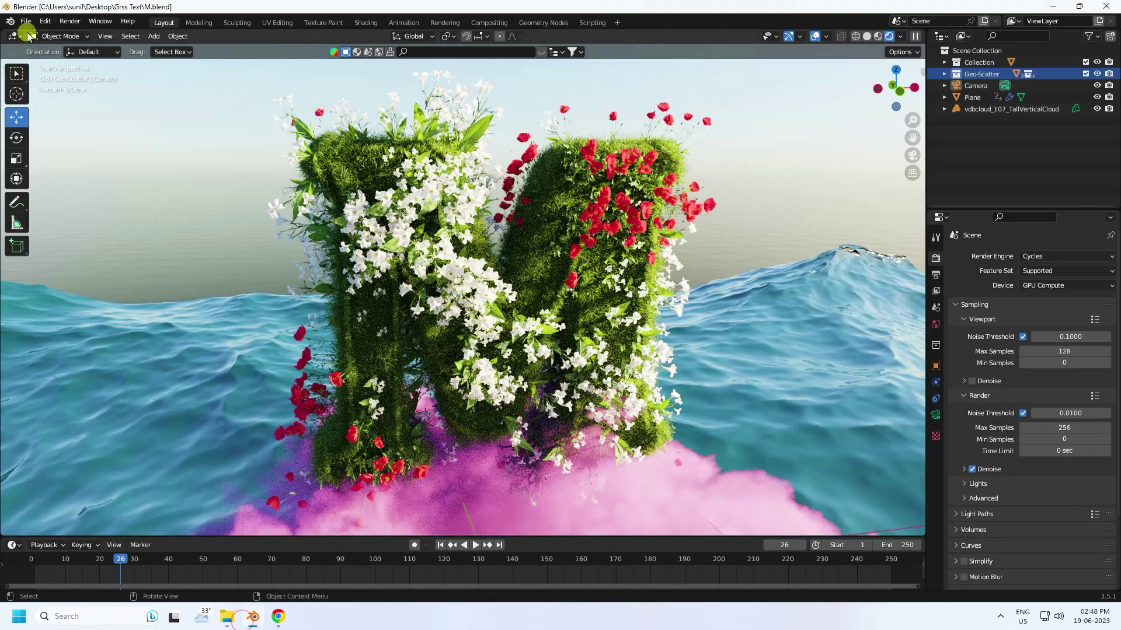
Step: Start a new General scene and delete the default camera, cube and light
{"action": "left_click", "coordinate": [26, 21]}
{"action": "mouse_move", "coordinate": [52, 33]}
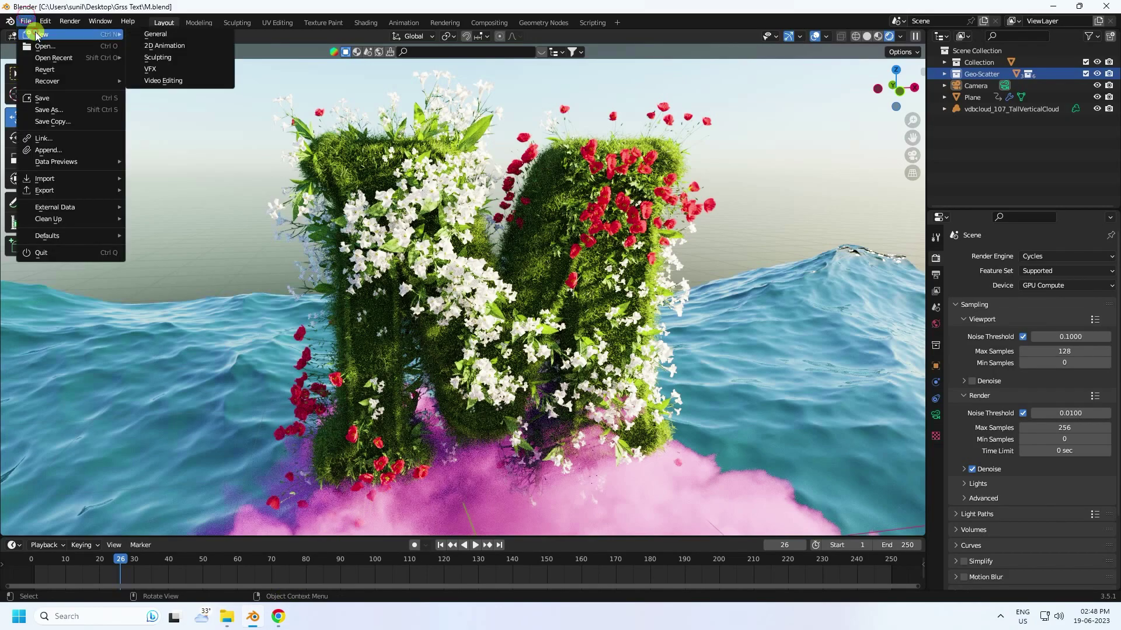
{"action": "left_click", "coordinate": [175, 35]}
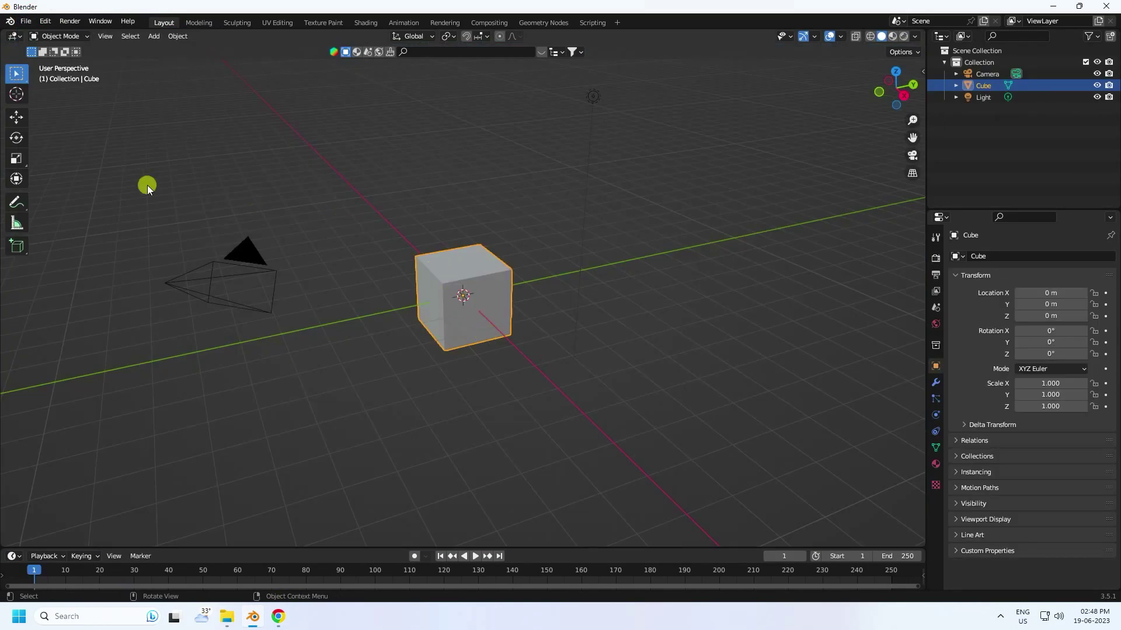
{"action": "left_click_drag", "start_coordinate": [147, 184], "coordinate": [726, 392]}
{"action": "key", "text": "Delete"}
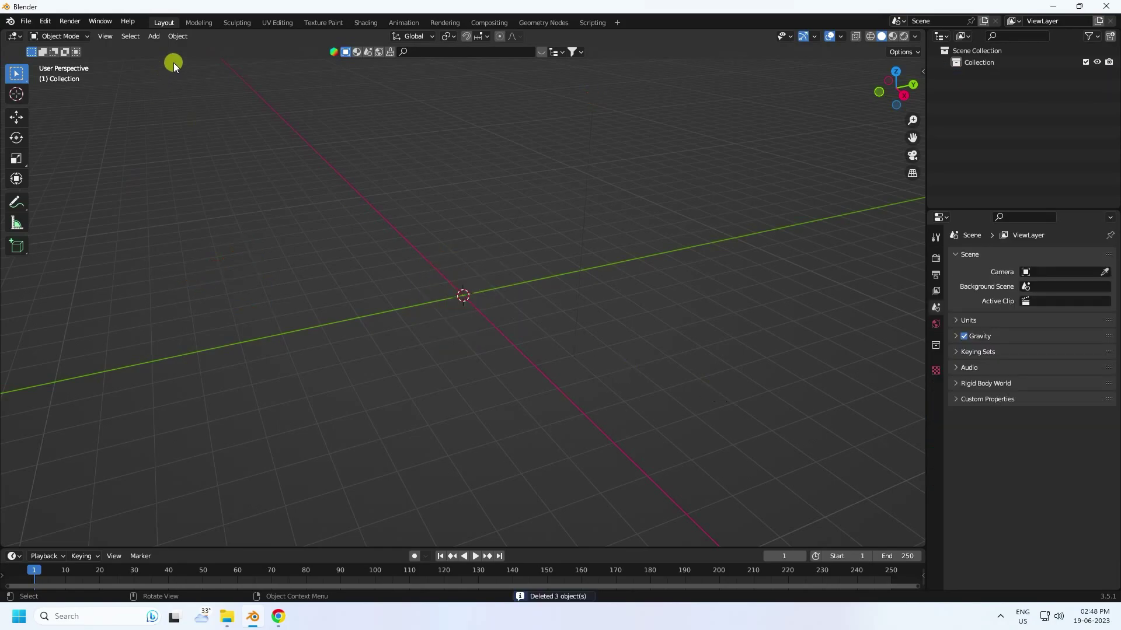
Step: Add a text object, change its content to 'M', and return to Object Mode
{"action": "left_click", "coordinate": [153, 36]}
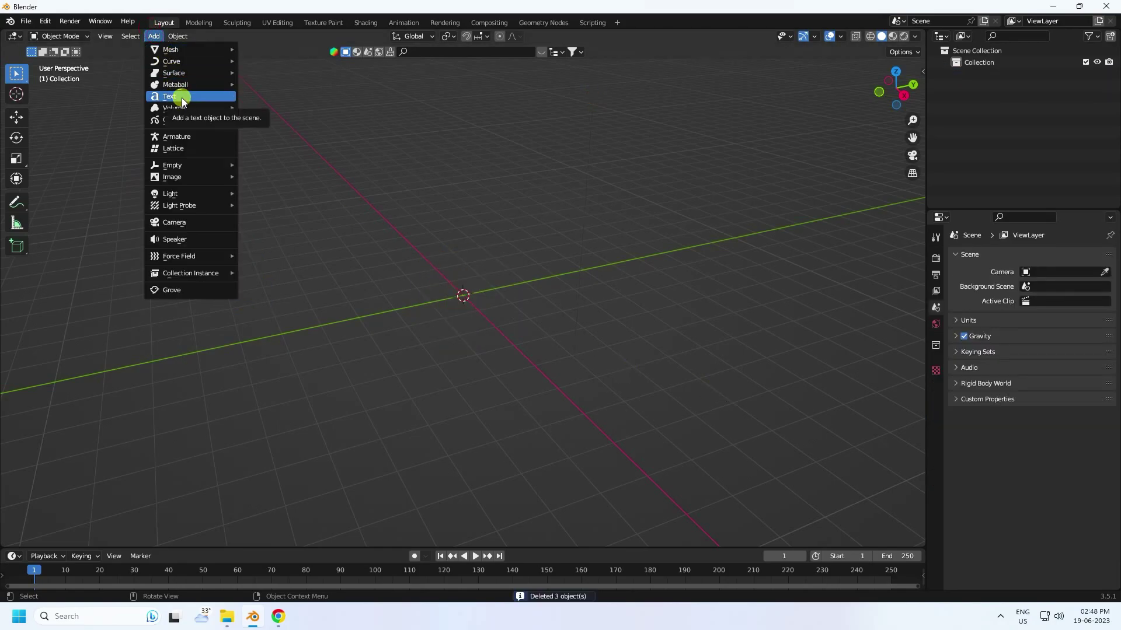
{"action": "left_click", "coordinate": [180, 97]}
{"action": "middle_click_drag", "start_coordinate": [513, 295], "coordinate": [558, 314]}
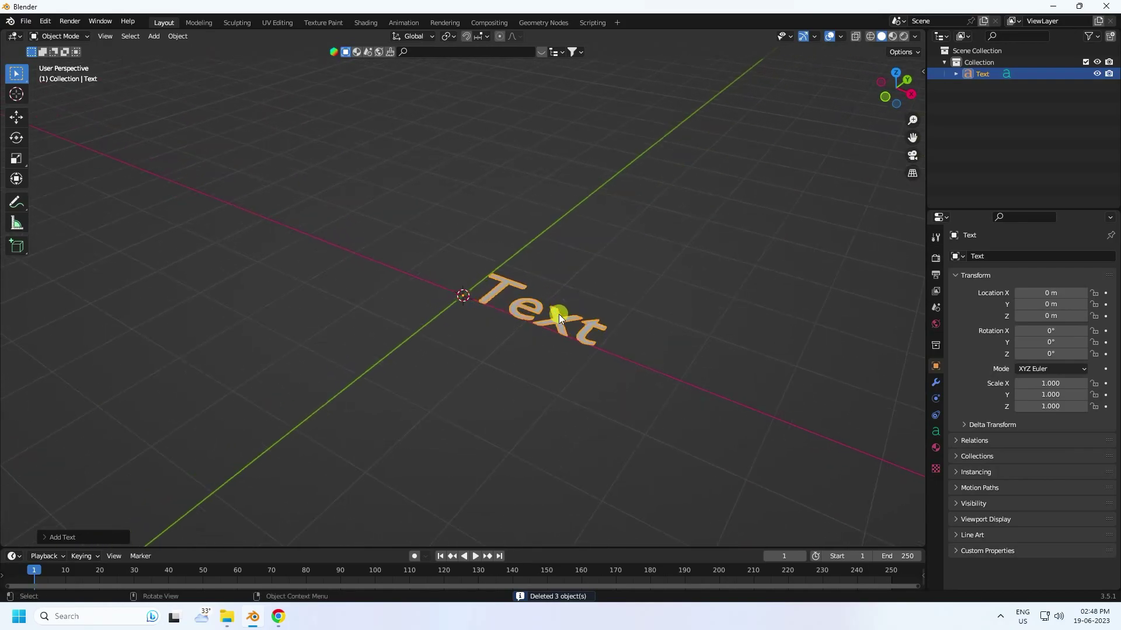
{"action": "key", "text": "Tab"}
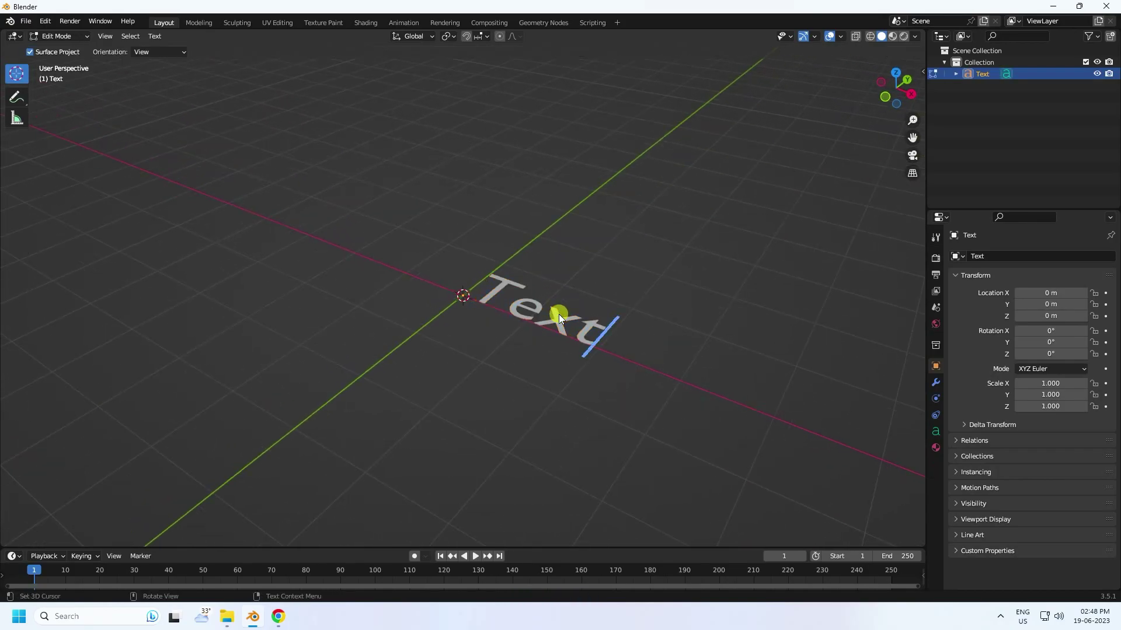
{"action": "key", "text": "BackSpace"}
{"action": "key", "text": "BackSpace"}
{"action": "key", "text": "BackSpace"}
{"action": "key", "text": "BackSpace"}
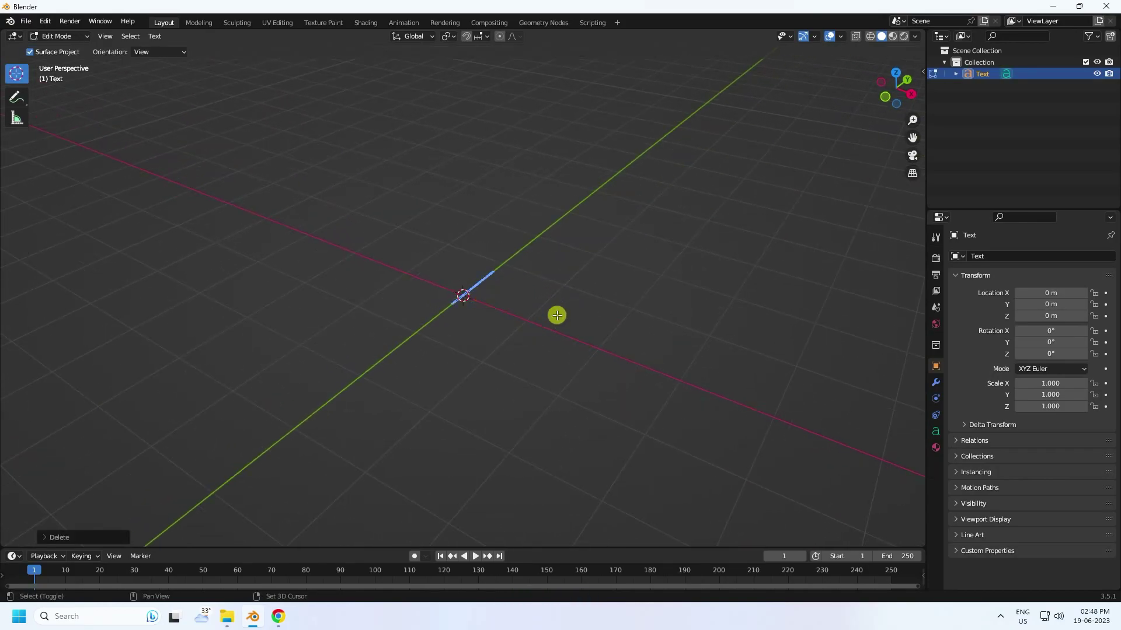
{"action": "type", "text": "M"}
{"action": "left_click", "coordinate": [59, 36]}
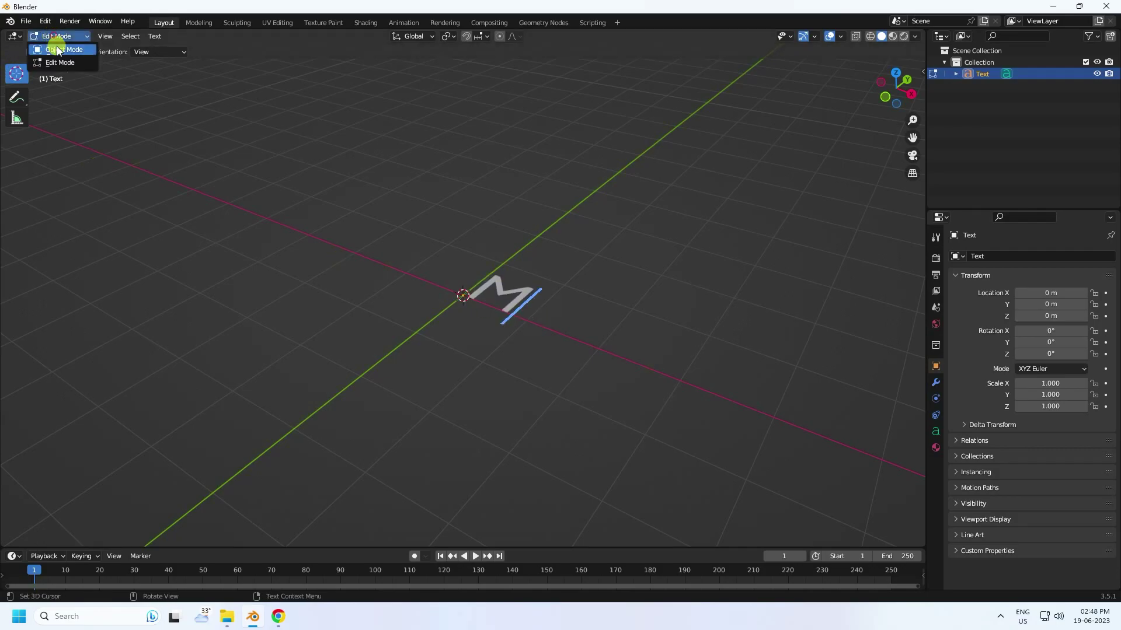
{"action": "left_click", "coordinate": [55, 48]}
{"action": "middle_click_drag", "start_coordinate": [497, 306], "coordinate": [527, 283], "text": "ctrl"}
Step: Set the text's horizontal alignment to Center
{"action": "left_click", "coordinate": [935, 430]}
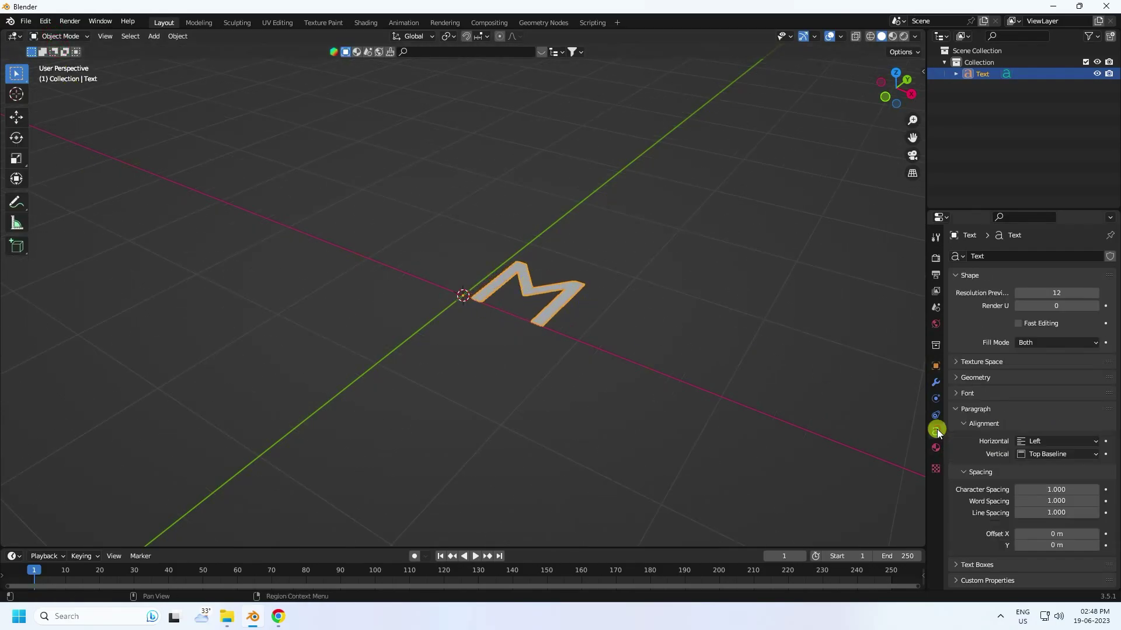
{"action": "left_click", "coordinate": [1017, 443]}
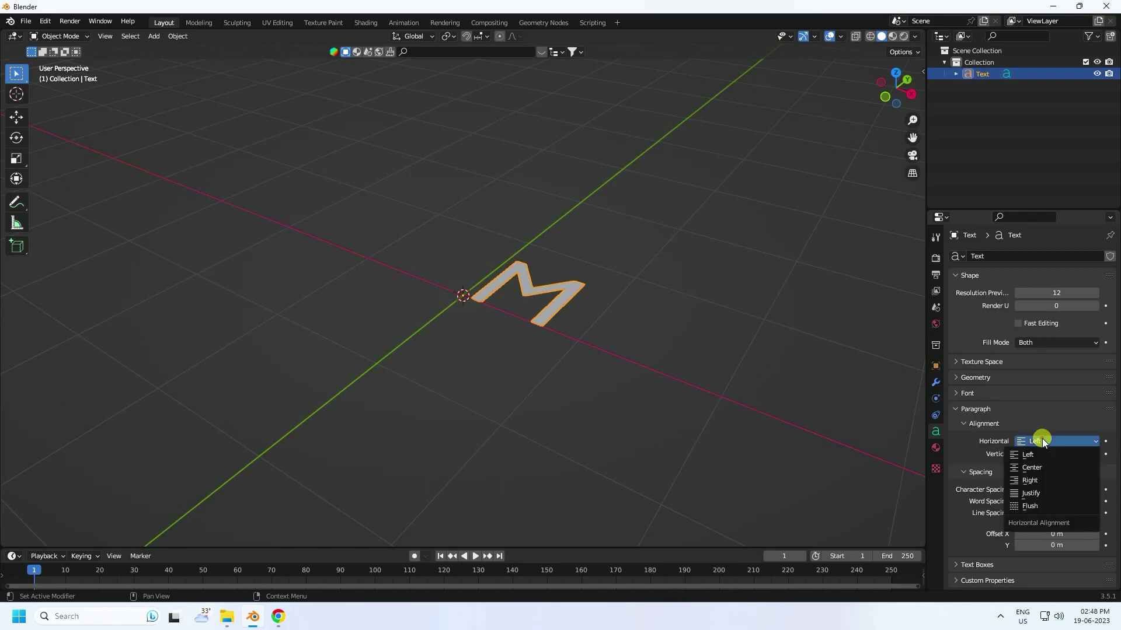
{"action": "left_click", "coordinate": [1026, 467]}
Step: Rotate the M upright to exactly 90° about the X axis
{"action": "left_click", "coordinate": [16, 138]}
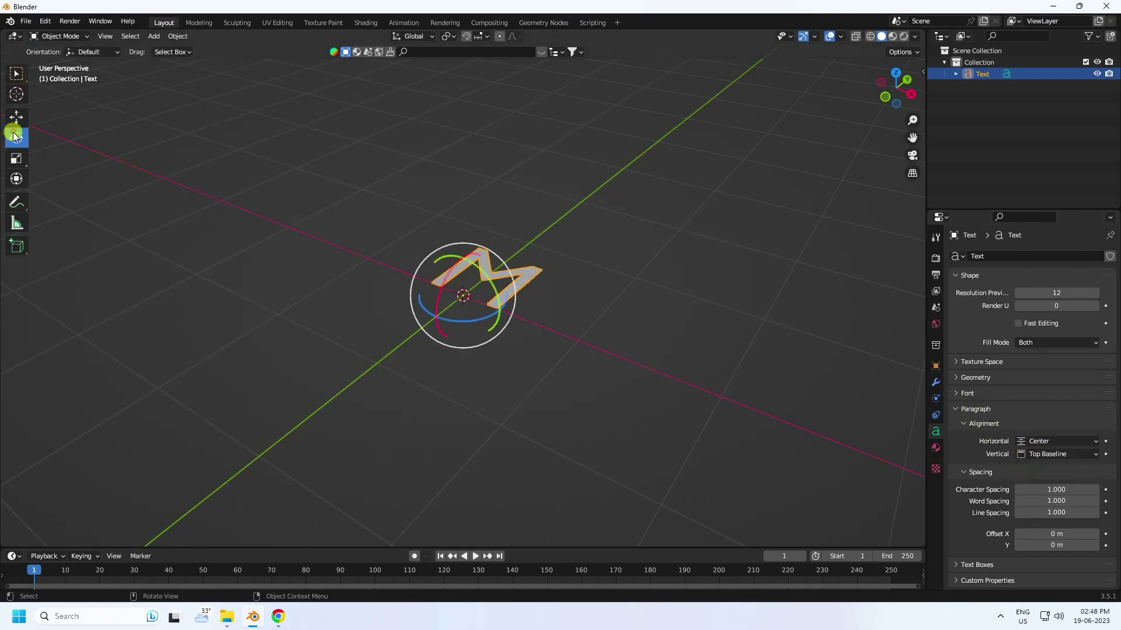
{"action": "left_click_drag", "start_coordinate": [446, 278], "coordinate": [435, 328]}
{"action": "left_click", "coordinate": [59, 540]}
{"action": "left_click", "coordinate": [155, 482]}
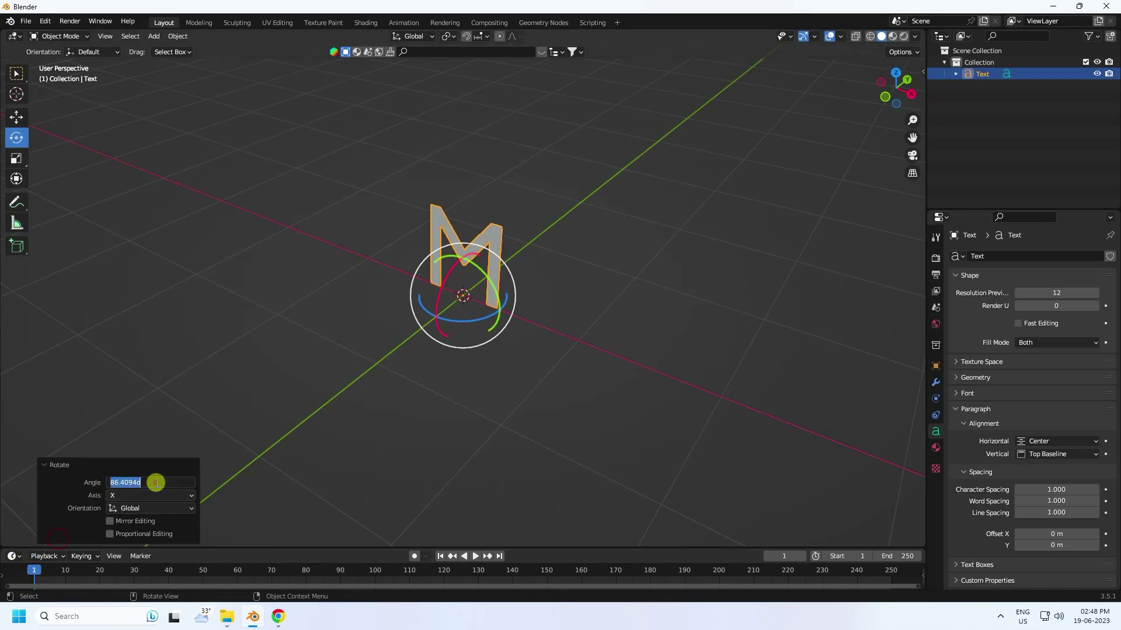
{"action": "type", "text": "90"}
{"action": "key", "text": "Return"}
{"action": "left_click", "coordinate": [16, 117]}
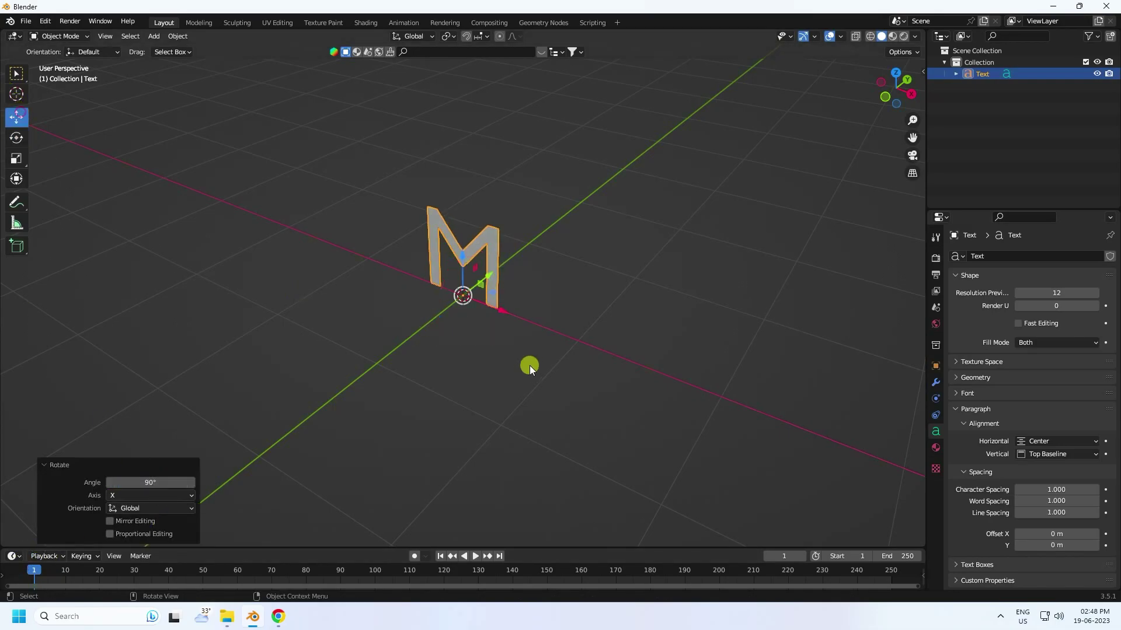
{"action": "middle_click_drag", "start_coordinate": [530, 365], "coordinate": [507, 332]}
Step: Load Cambria Bold as the M's regular font
{"action": "left_click", "coordinate": [963, 394]}
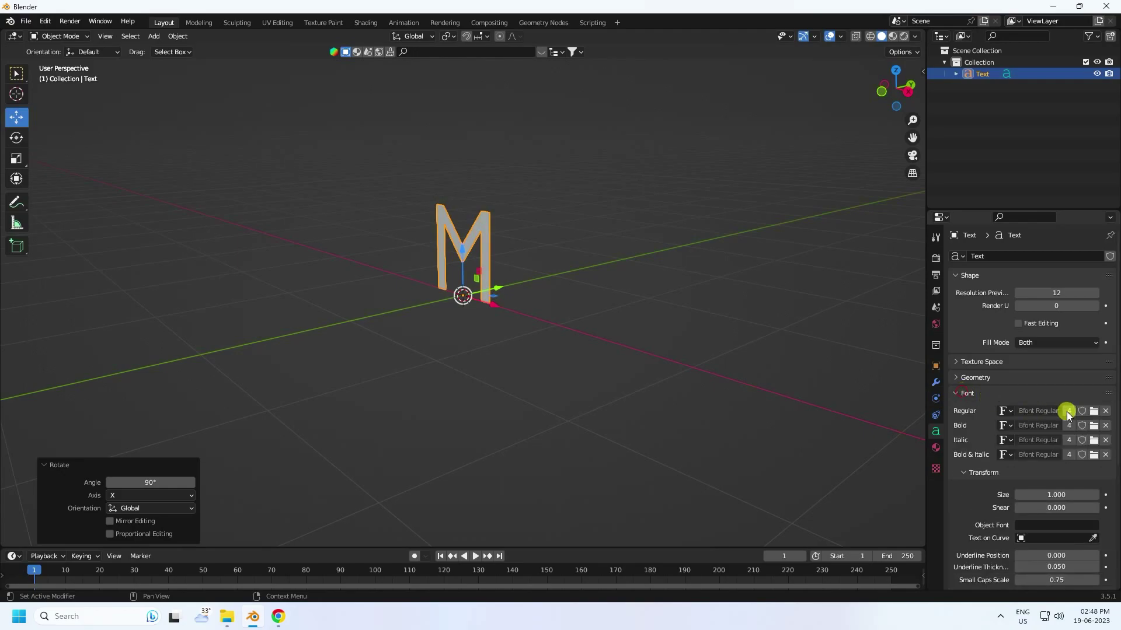
{"action": "left_click", "coordinate": [1093, 413]}
{"action": "scroll", "coordinate": [408, 370], "scroll_direction": "down", "scroll_amount": 3}
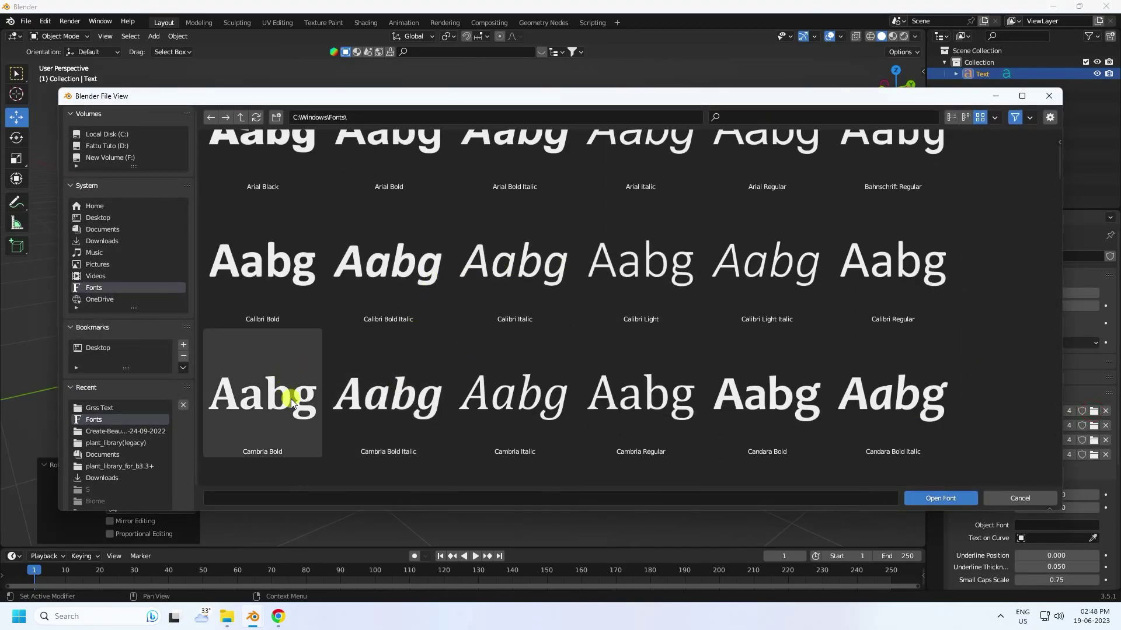
{"action": "double_click", "coordinate": [291, 398]}
{"action": "scroll", "coordinate": [478, 219], "scroll_direction": "up", "scroll_amount": 6}
{"action": "middle_click_drag", "start_coordinate": [512, 225], "coordinate": [750, 367]}
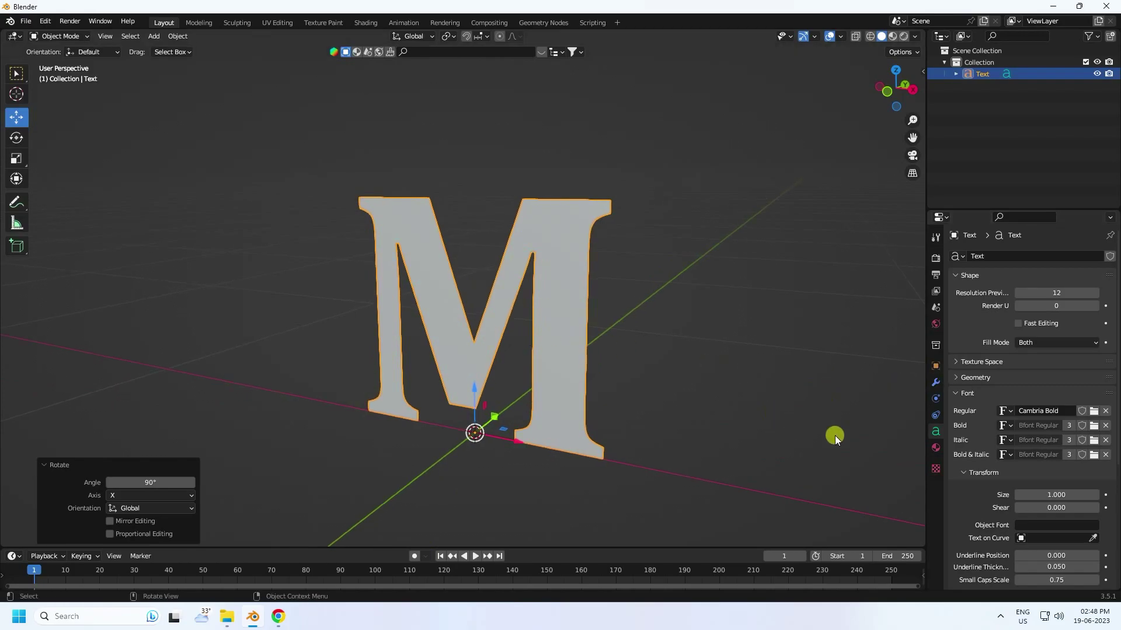
Step: Set the text size to 2
{"action": "left_click", "coordinate": [1058, 495]}
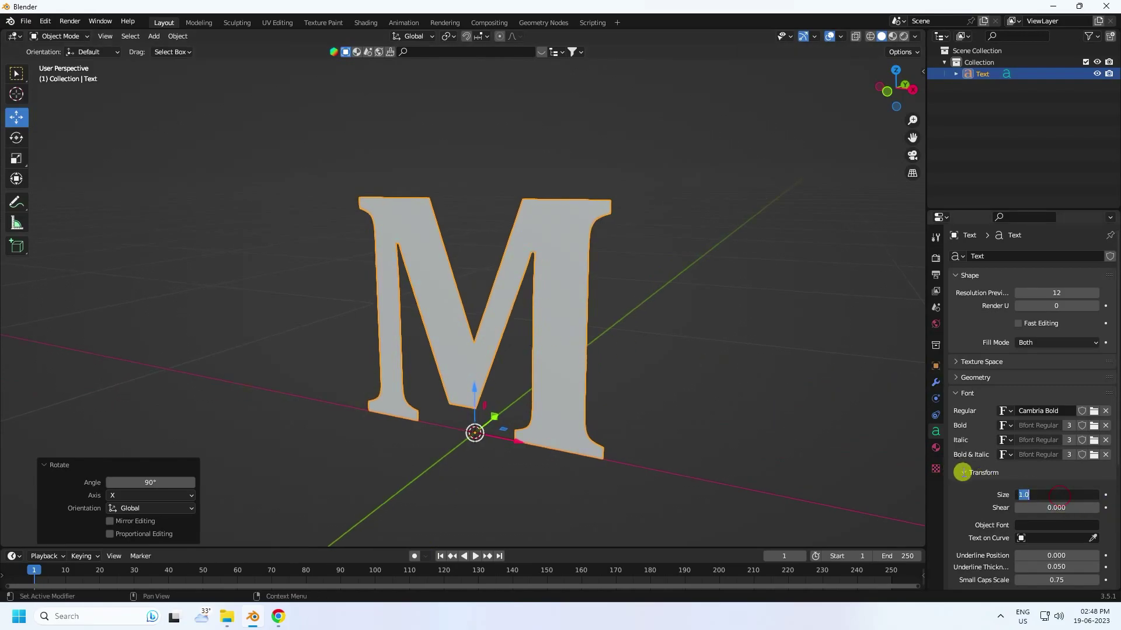
{"action": "type", "text": "2"}
{"action": "key", "text": "Return"}
{"action": "scroll", "coordinate": [692, 435], "scroll_direction": "down", "scroll_amount": 5}
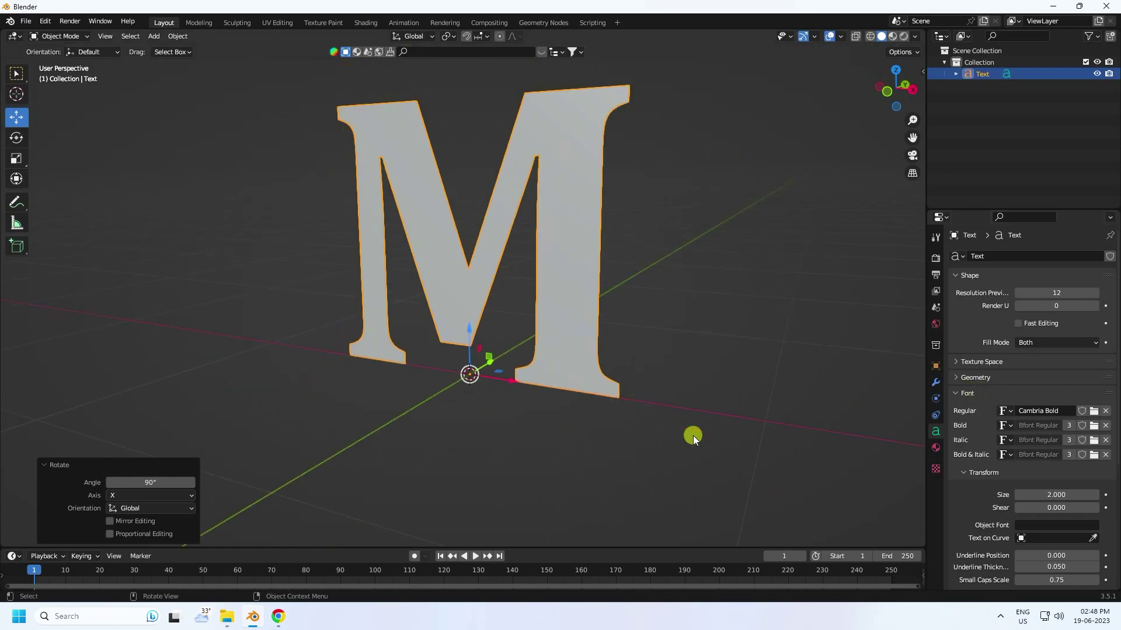
{"action": "middle_click_drag", "start_coordinate": [692, 436], "coordinate": [665, 436]}
Step: Set the text geometry Extrude to 0.1 m
{"action": "left_click", "coordinate": [956, 379]}
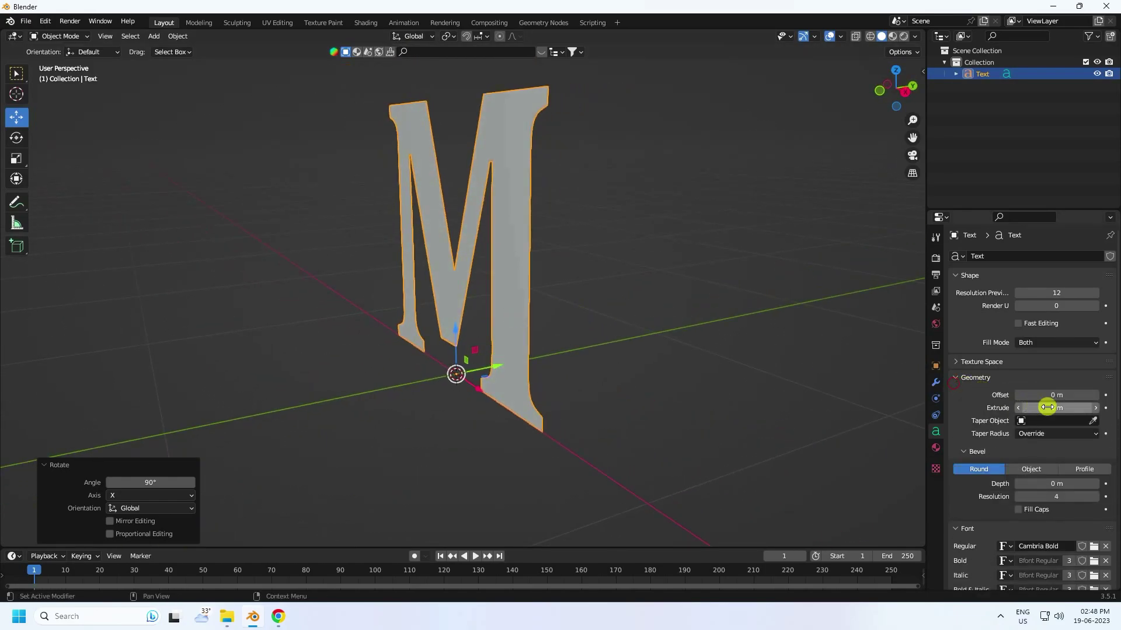
{"action": "left_click_drag", "start_coordinate": [1044, 408], "coordinate": [493, 265]}
{"action": "left_click", "coordinate": [1095, 407]}
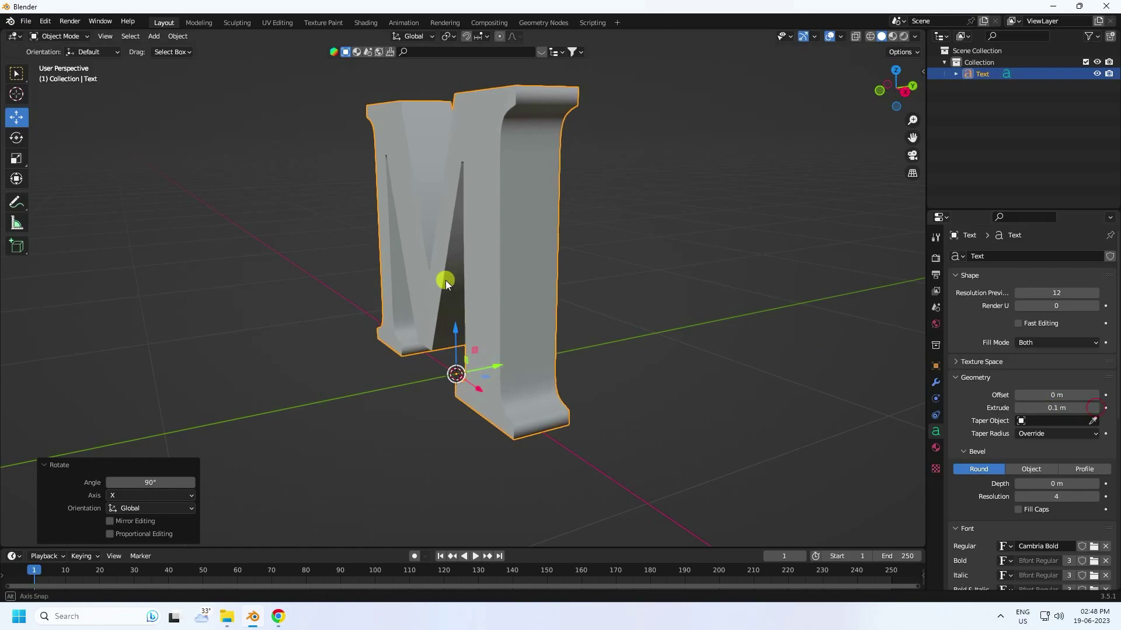
{"action": "middle_click_drag", "start_coordinate": [445, 280], "coordinate": [511, 273]}
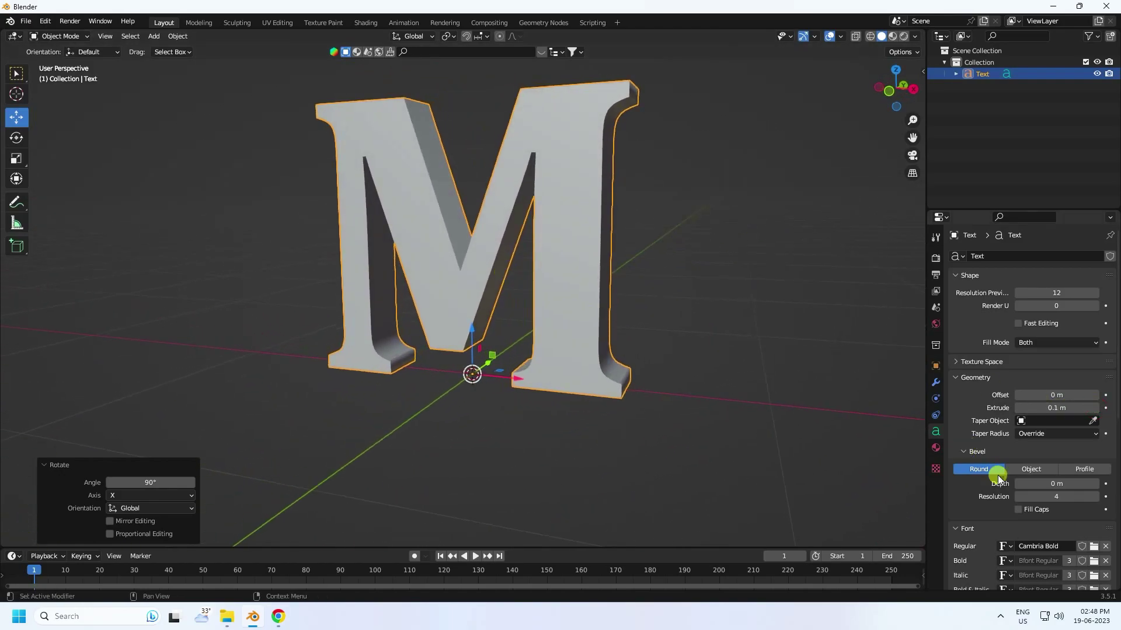
Step: Give the M a 0.01 m bevel depth for rounded edges
{"action": "left_click", "coordinate": [1095, 484]}
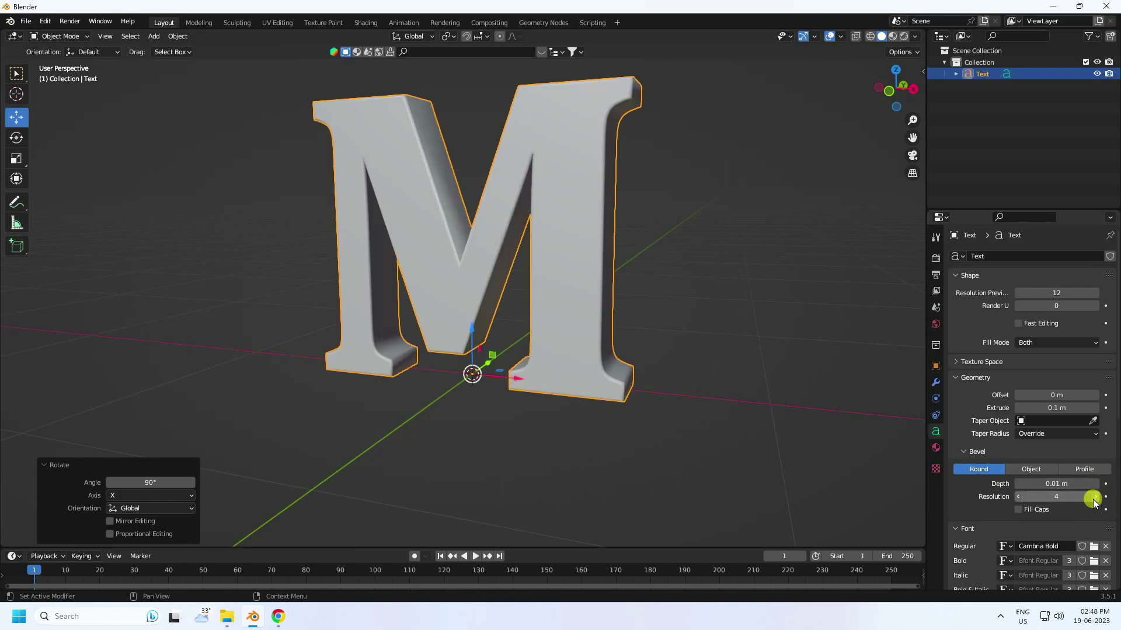
{"action": "scroll", "coordinate": [583, 275], "scroll_direction": "up", "scroll_amount": 2}
{"action": "middle_click_drag", "start_coordinate": [589, 246], "coordinate": [649, 371]}
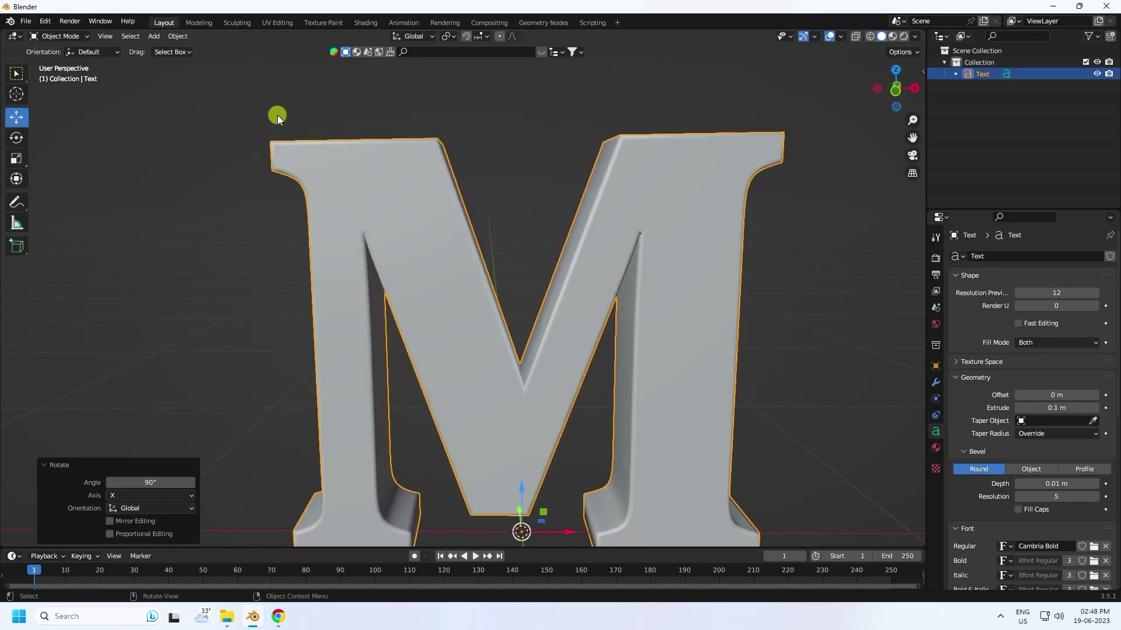
Step: Convert the M text to a mesh and set its origin to geometry
{"action": "left_click", "coordinate": [178, 36]}
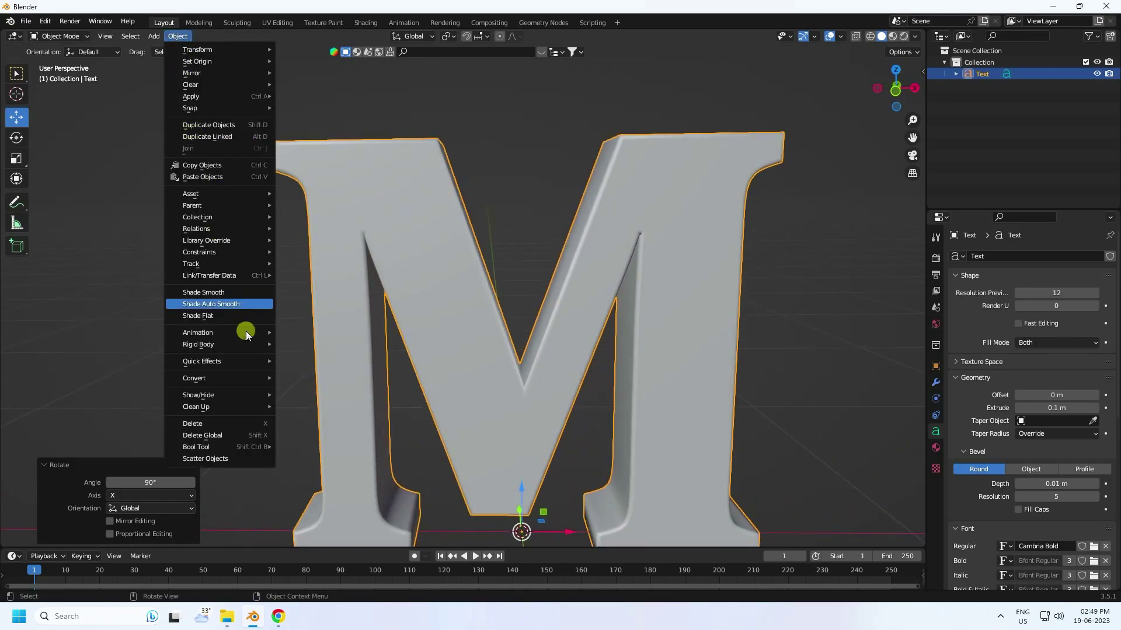
{"action": "mouse_move", "coordinate": [247, 378]}
{"action": "left_click", "coordinate": [331, 390]}
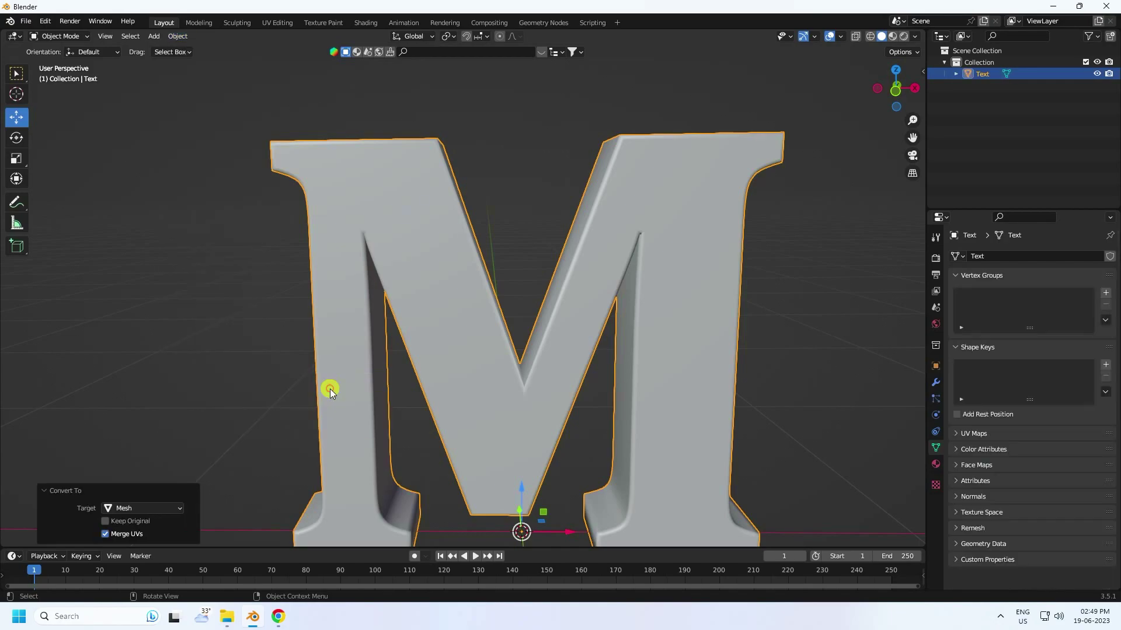
{"action": "right_click", "coordinate": [439, 310]}
{"action": "mouse_move", "coordinate": [408, 363]}
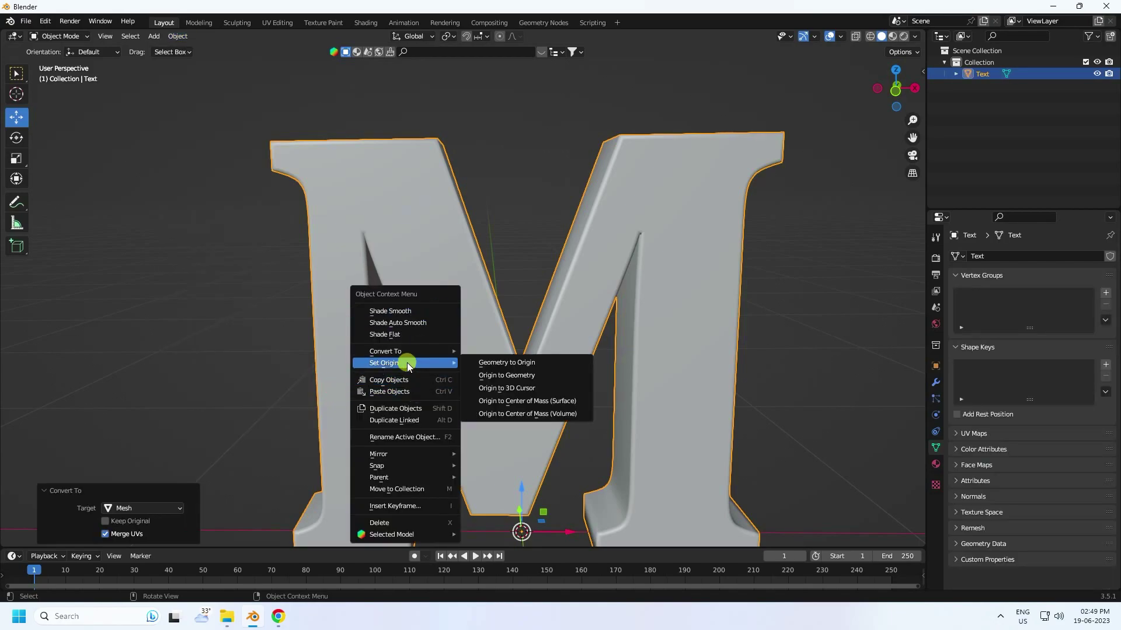
{"action": "left_click", "coordinate": [507, 375]}
{"action": "scroll", "coordinate": [527, 421], "scroll_direction": "down", "scroll_amount": 2}
{"action": "middle_click_drag", "start_coordinate": [527, 422], "coordinate": [525, 417]}
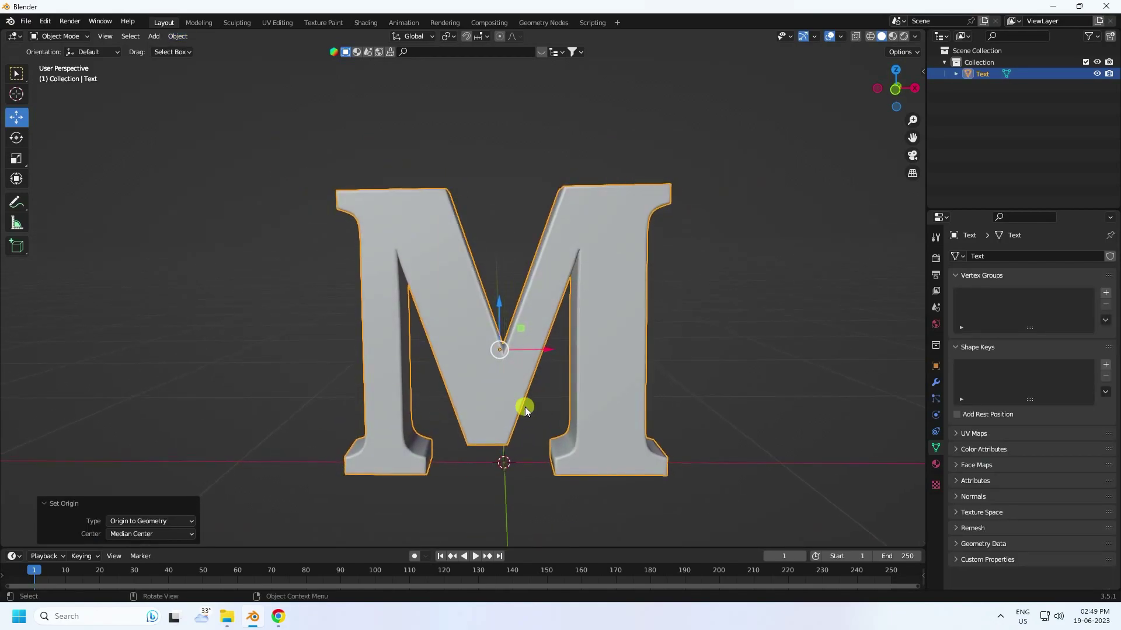
Step: Raise the M along Z and show the Biome-Reader sidebar tab
{"action": "left_click_drag", "start_coordinate": [500, 313], "coordinate": [505, 199]}
{"action": "scroll", "coordinate": [505, 220], "scroll_direction": "down", "scroll_amount": 2}
{"action": "scroll", "coordinate": [520, 289], "scroll_direction": "up", "scroll_amount": 3}
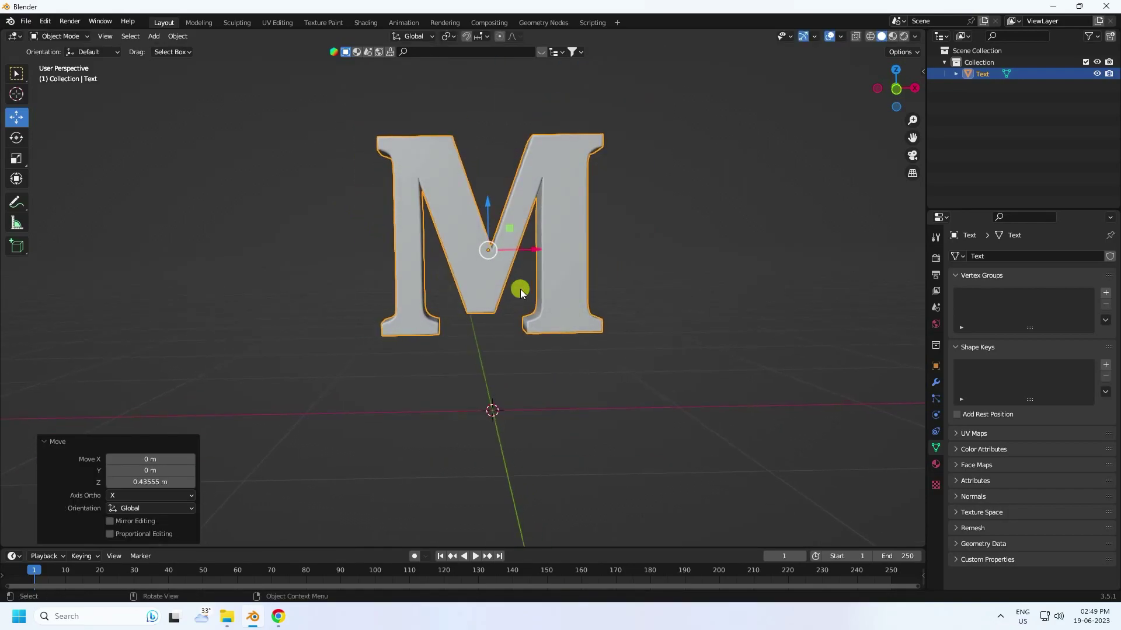
{"action": "middle_click_drag", "start_coordinate": [537, 192], "coordinate": [449, 244]}
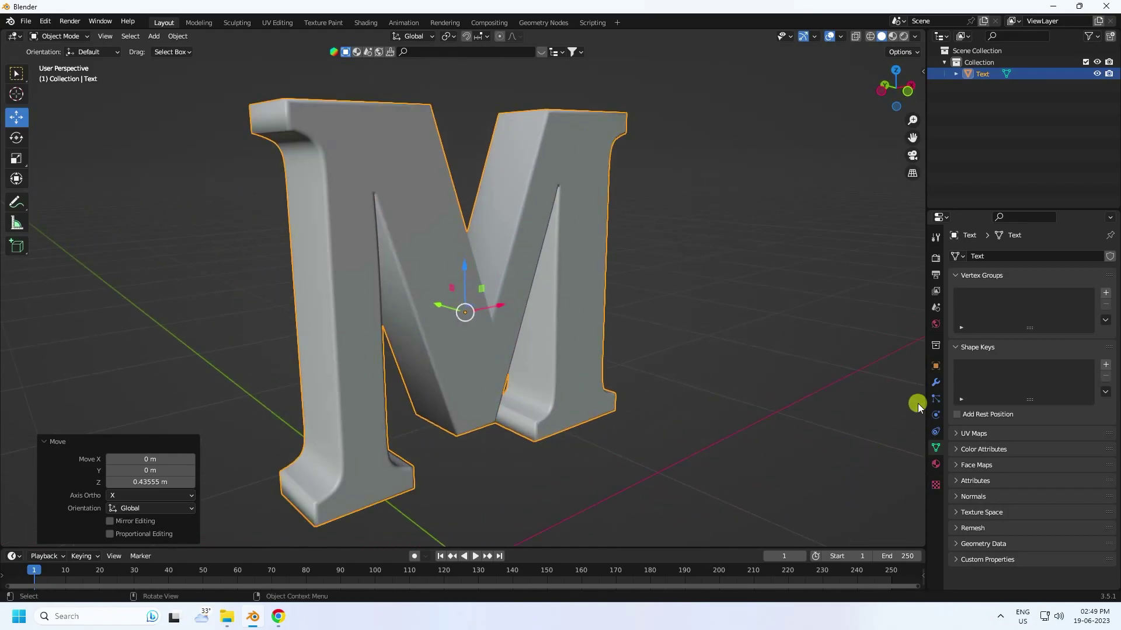
{"action": "left_click", "coordinate": [923, 72]}
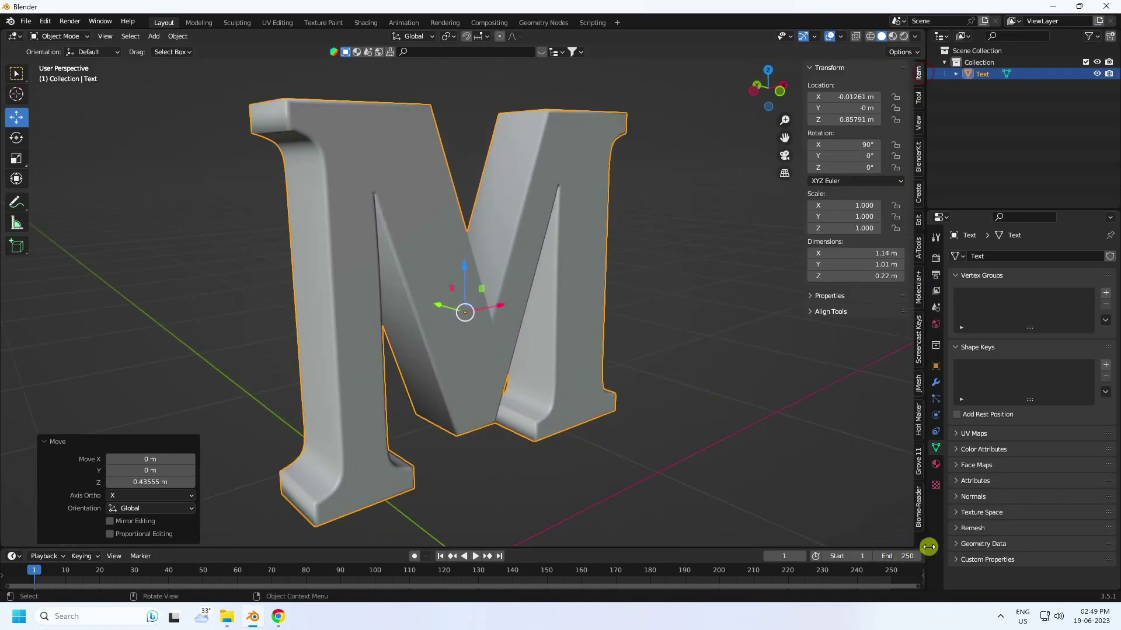
{"action": "left_click", "coordinate": [918, 522]}
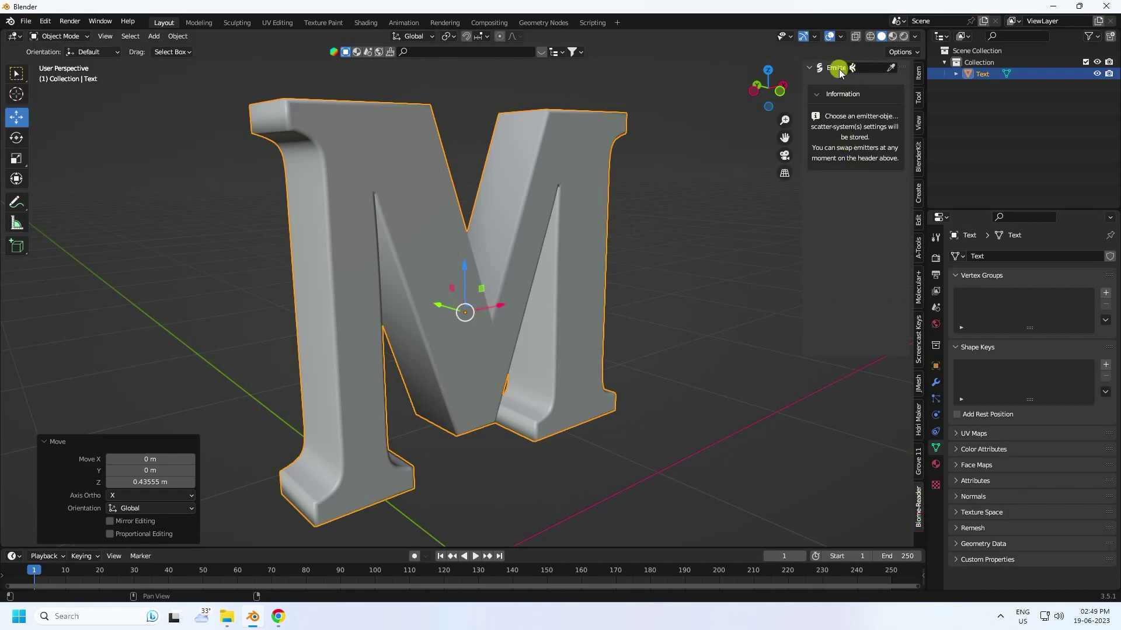
Step: In Chrome, browse the BIOMES page on geoscatter.com
{"action": "left_click", "coordinate": [286, 617]}
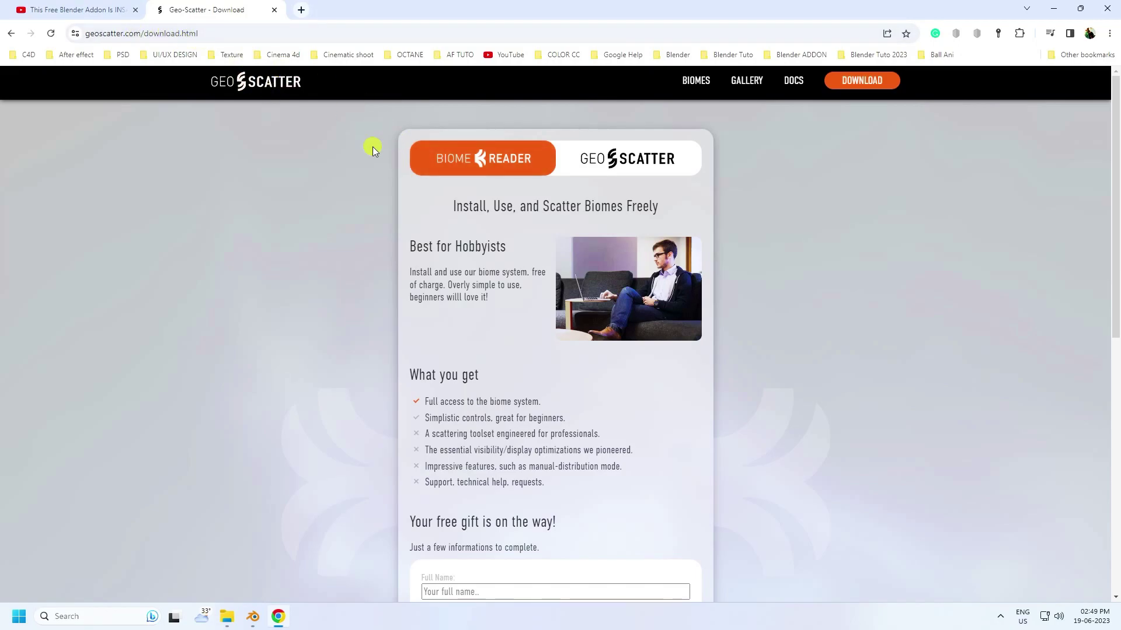
{"action": "scroll", "coordinate": [490, 204], "scroll_direction": "down", "scroll_amount": 8}
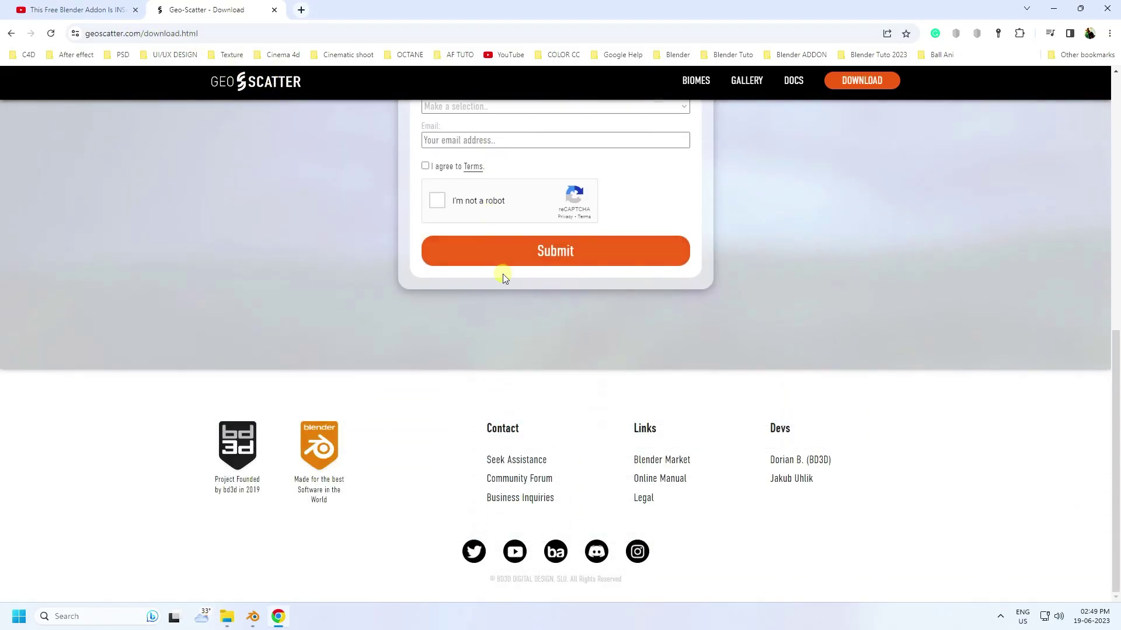
{"action": "scroll", "coordinate": [508, 297], "scroll_direction": "up", "scroll_amount": 8}
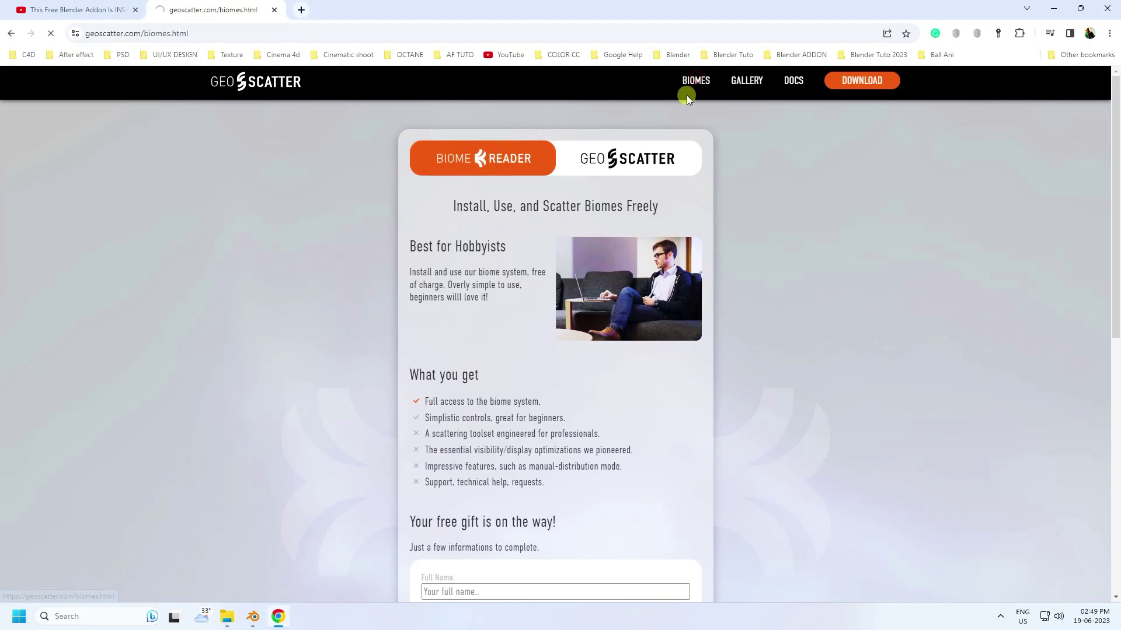
{"action": "left_click", "coordinate": [695, 81]}
{"action": "scroll", "coordinate": [385, 233], "scroll_direction": "down", "scroll_amount": 3}
{"action": "scroll", "coordinate": [336, 283], "scroll_direction": "down", "scroll_amount": 2}
{"action": "scroll", "coordinate": [292, 408], "scroll_direction": "up", "scroll_amount": 3}
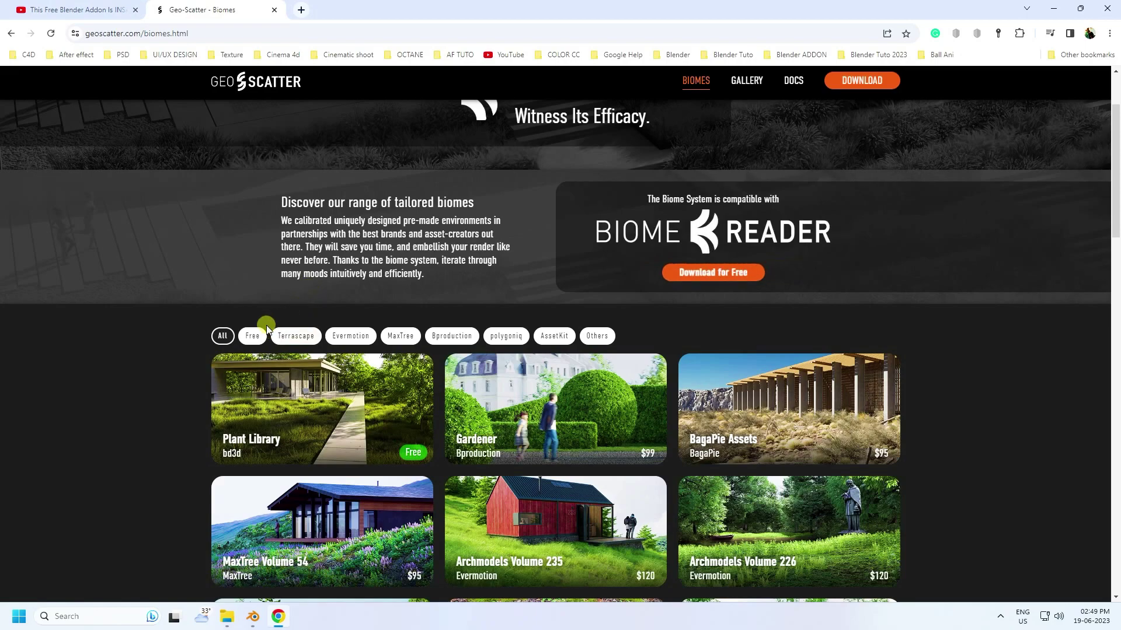
Step: Jump the YouTube tutorial to 0:45, then close Chrome
{"action": "left_click", "coordinate": [70, 4]}
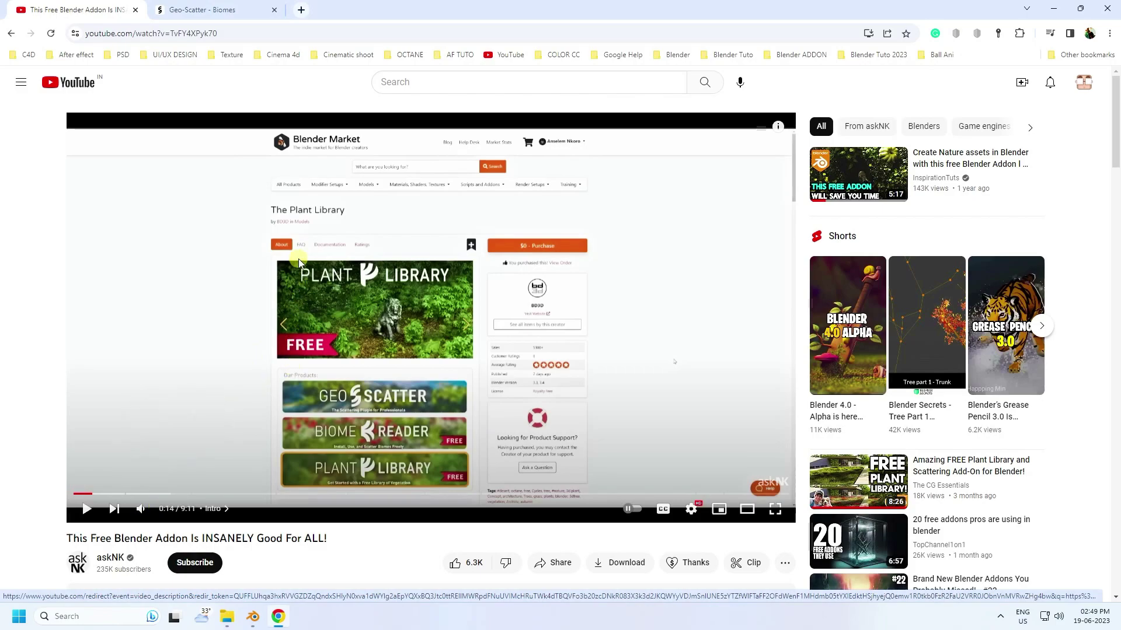
{"action": "left_click", "coordinate": [133, 493]}
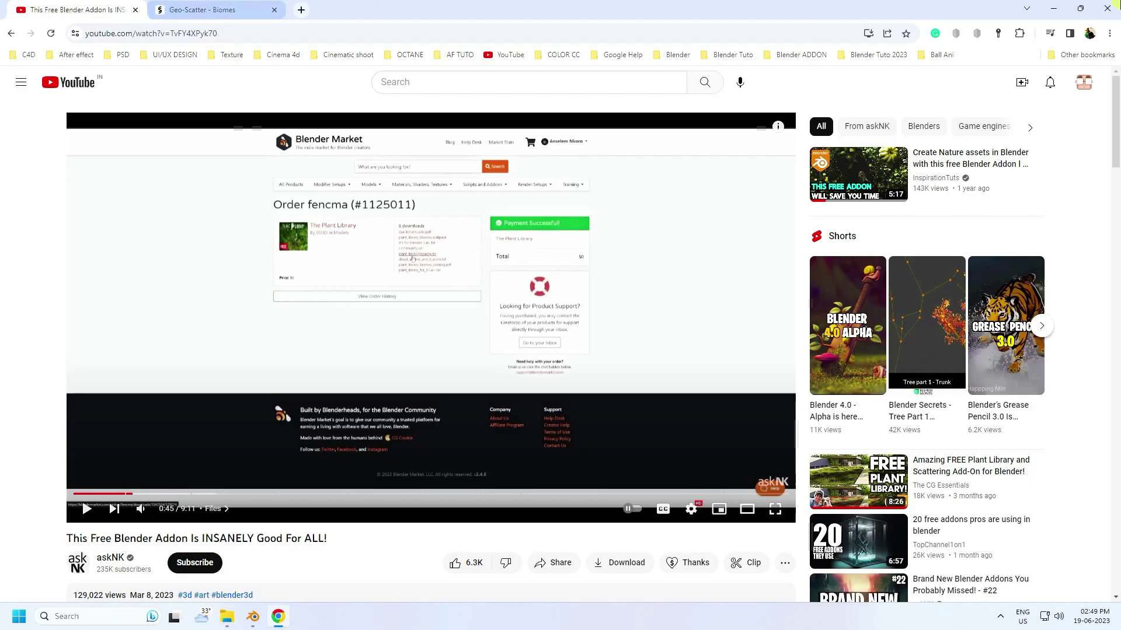
{"action": "left_click", "coordinate": [1109, 7]}
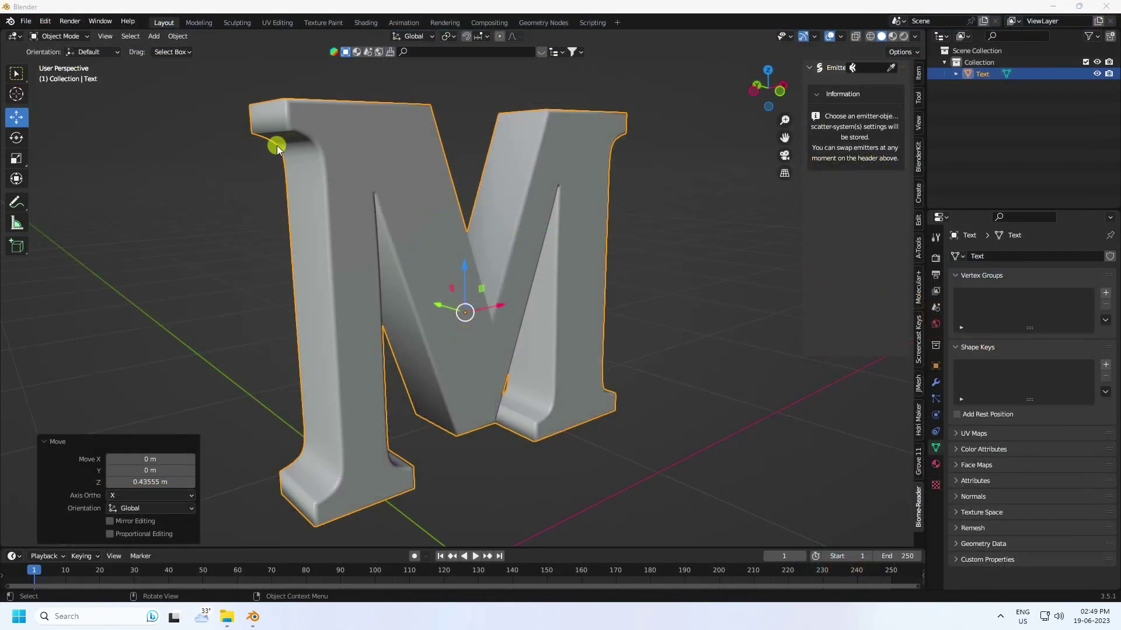
Step: Set the Text object as the Biome-Reader scatter emitter
{"action": "middle_click_drag", "start_coordinate": [538, 251], "coordinate": [918, 260]}
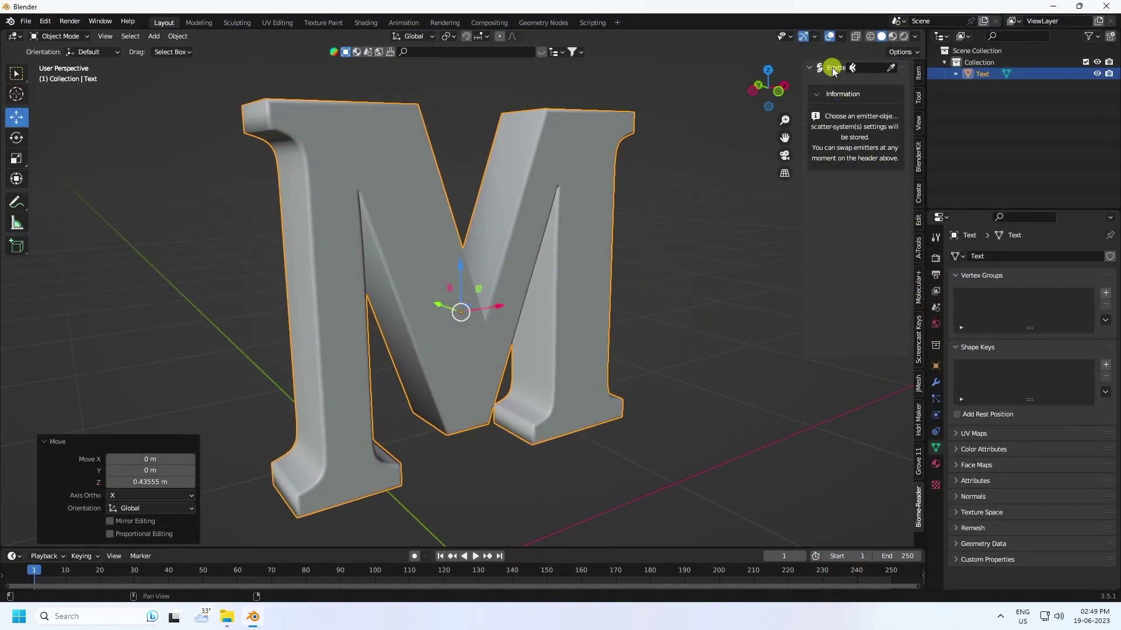
{"action": "left_click", "coordinate": [853, 69]}
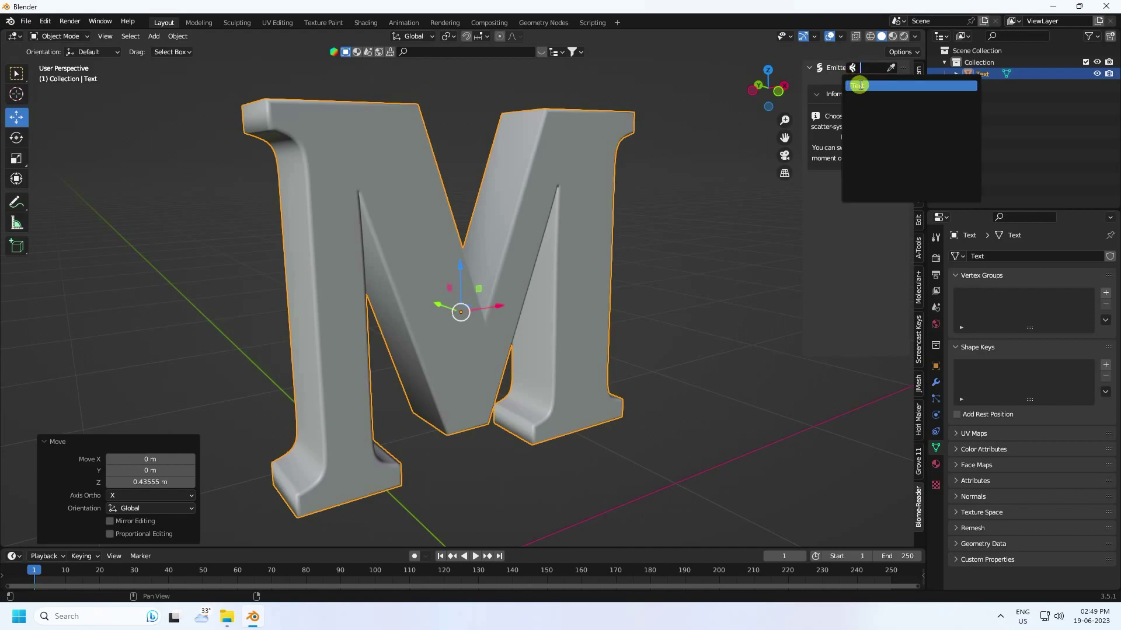
{"action": "left_click", "coordinate": [858, 85]}
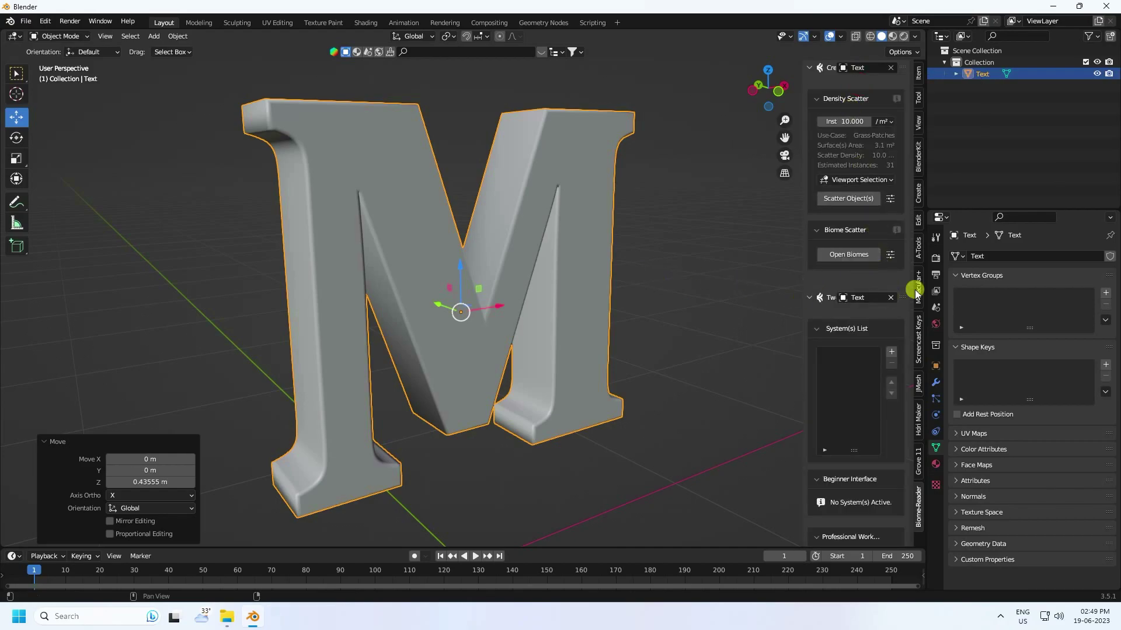
{"action": "left_click_drag", "start_coordinate": [802, 257], "coordinate": [693, 257]}
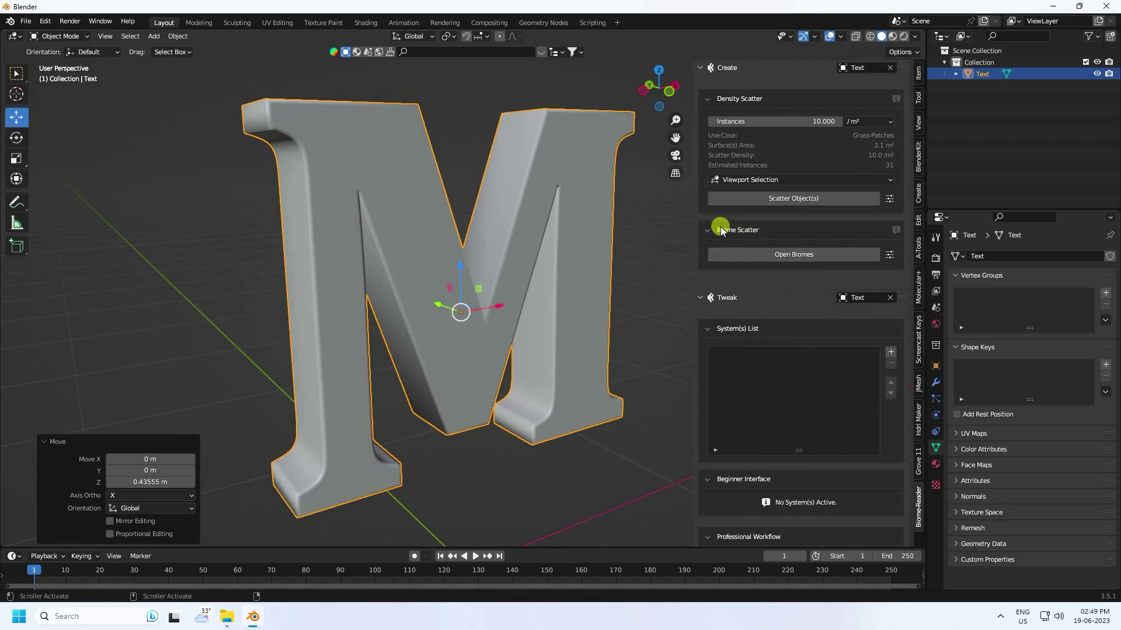
Step: Scatter the Grass 11 biome from the biome library onto the M
{"action": "left_click", "coordinate": [796, 254]}
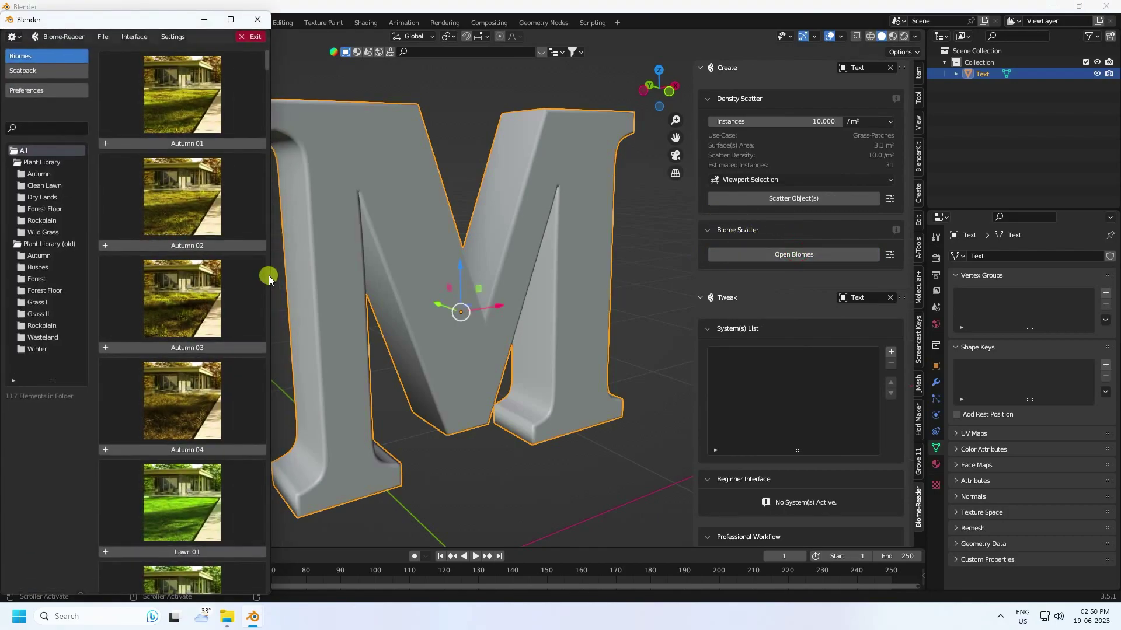
{"action": "left_click_drag", "start_coordinate": [273, 275], "coordinate": [554, 280]}
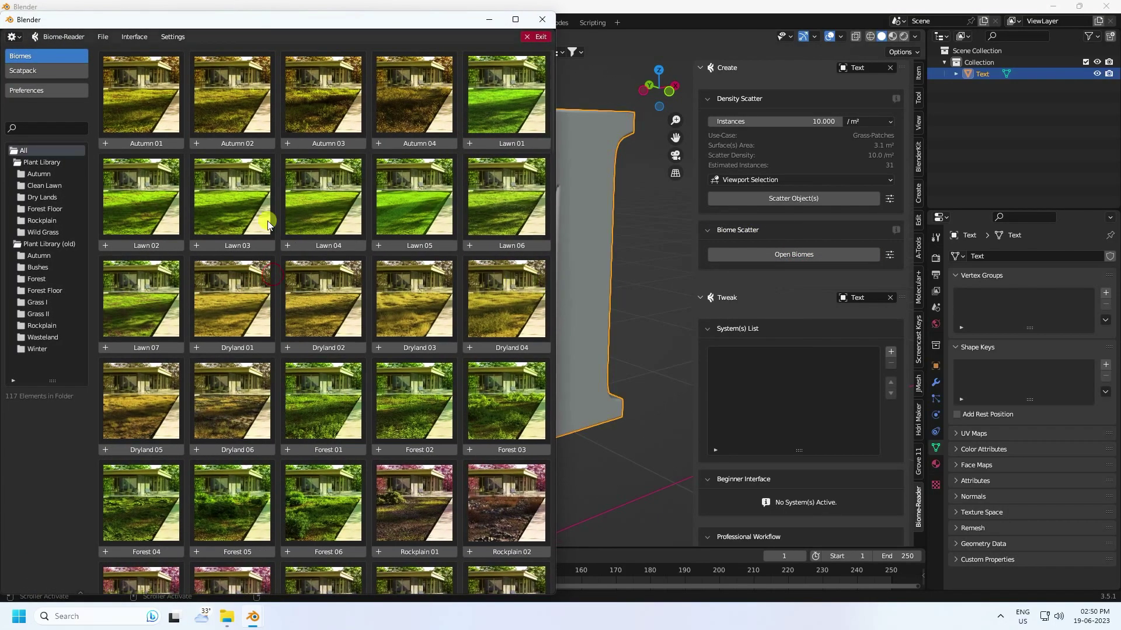
{"action": "scroll", "coordinate": [391, 411], "scroll_direction": "down", "scroll_amount": 15}
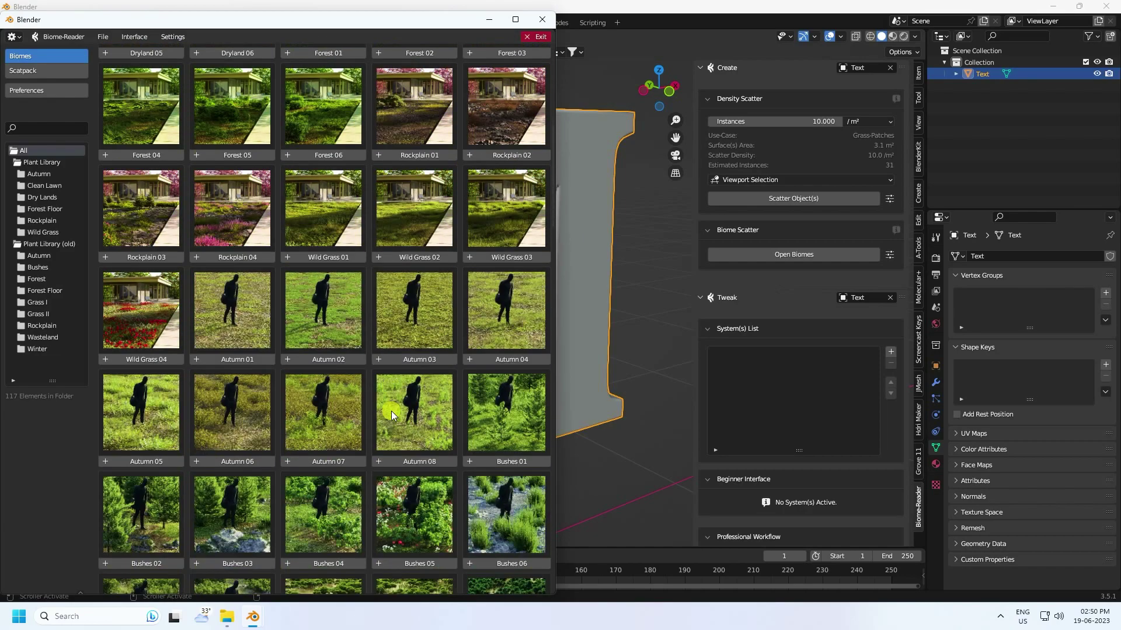
{"action": "scroll", "coordinate": [391, 411], "scroll_direction": "down", "scroll_amount": 4}
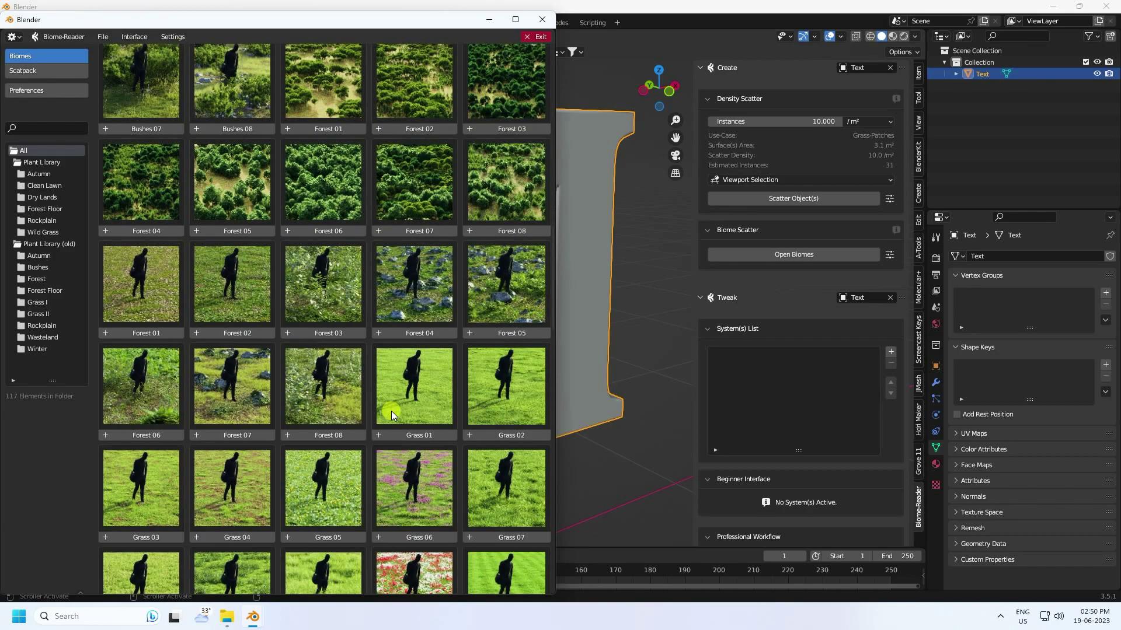
{"action": "scroll", "coordinate": [391, 410], "scroll_direction": "down", "scroll_amount": 6}
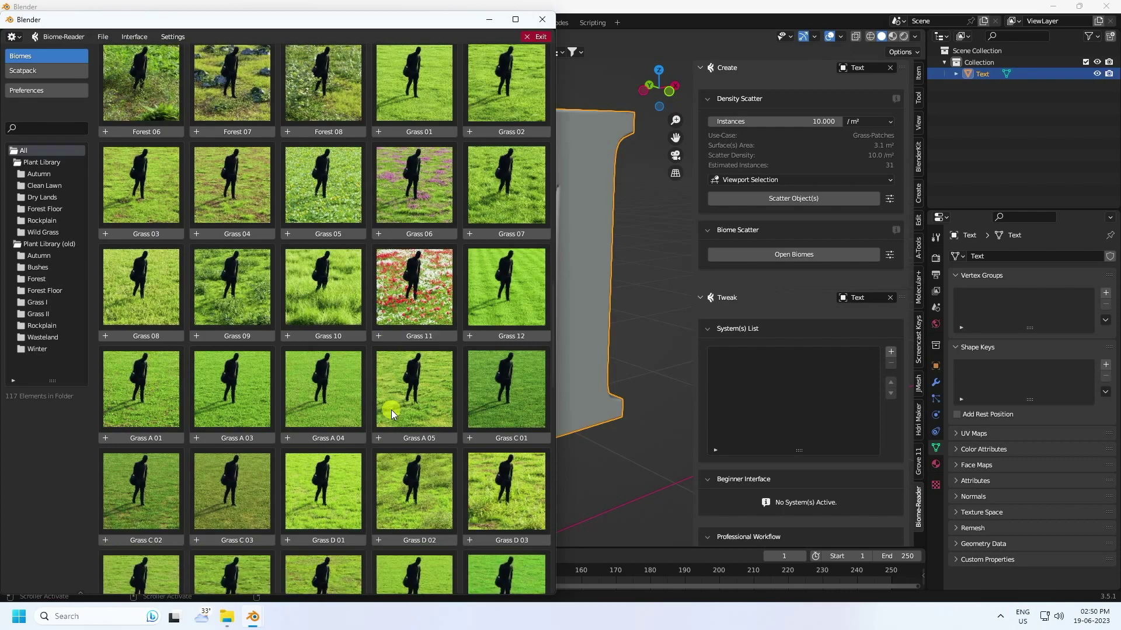
{"action": "left_click", "coordinate": [421, 335]}
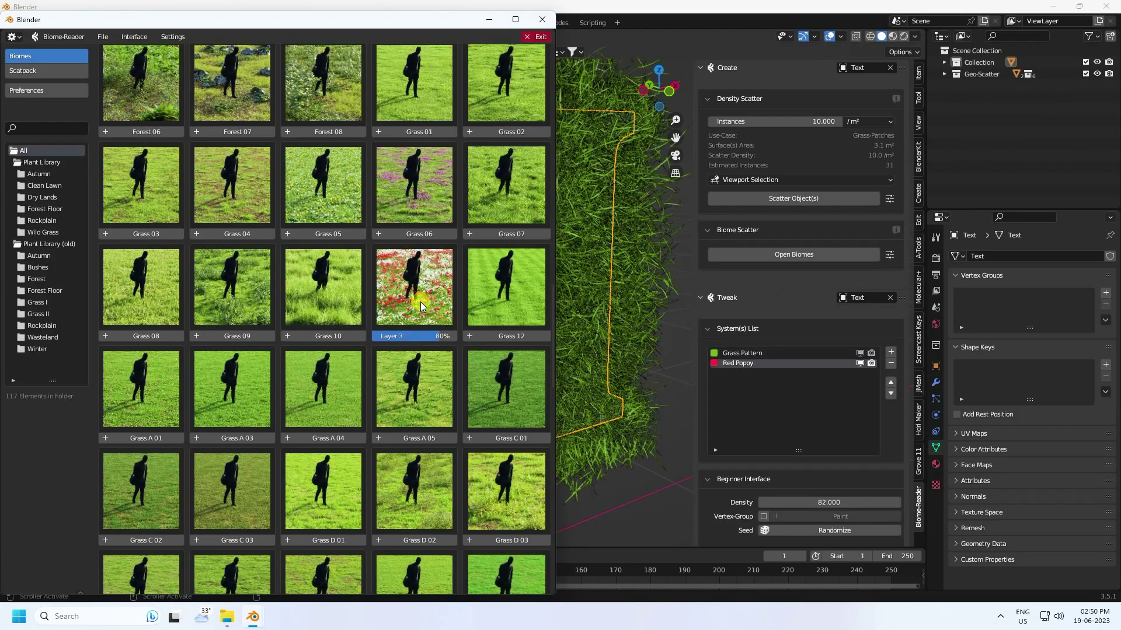
{"action": "left_click", "coordinate": [542, 19]}
{"action": "mouse_move", "coordinate": [515, 268]}
{"action": "middle_mouse_down"}
{"action": "mouse_move", "coordinate": [485, 257]}
{"action": "mouse_move", "coordinate": [540, 296]}
{"action": "mouse_move", "coordinate": [503, 254]}
{"action": "middle_mouse_up"}
Step: Set the Grass Pattern system's scale to 0.3
{"action": "left_click", "coordinate": [739, 353]}
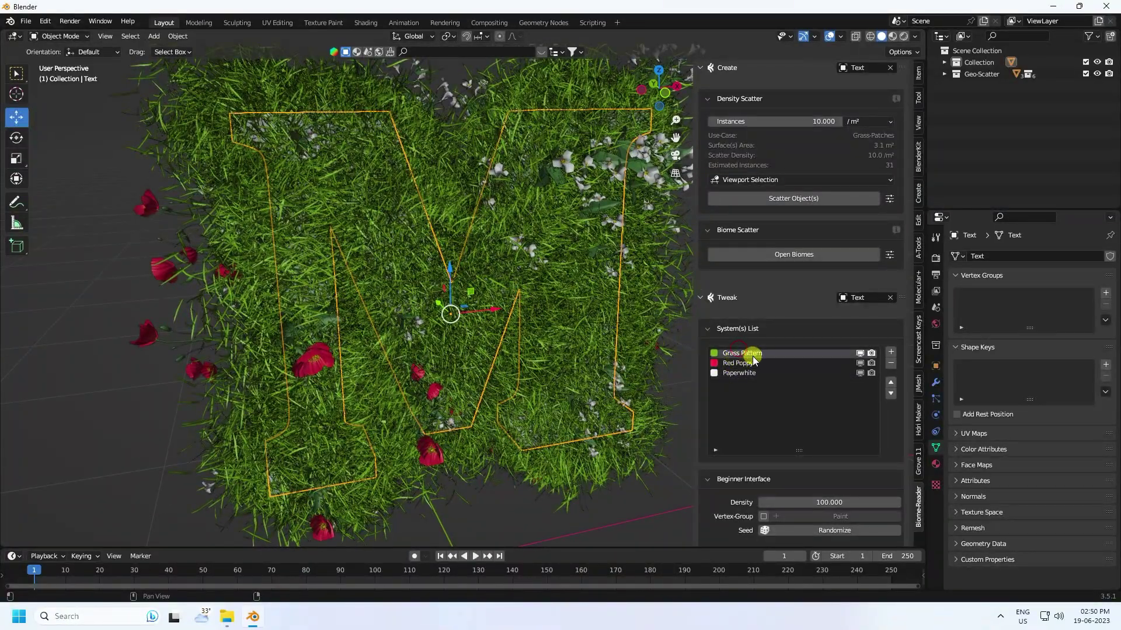
{"action": "scroll", "coordinate": [753, 442], "scroll_direction": "down", "scroll_amount": 5}
{"action": "scroll", "coordinate": [751, 444], "scroll_direction": "down", "scroll_amount": 3}
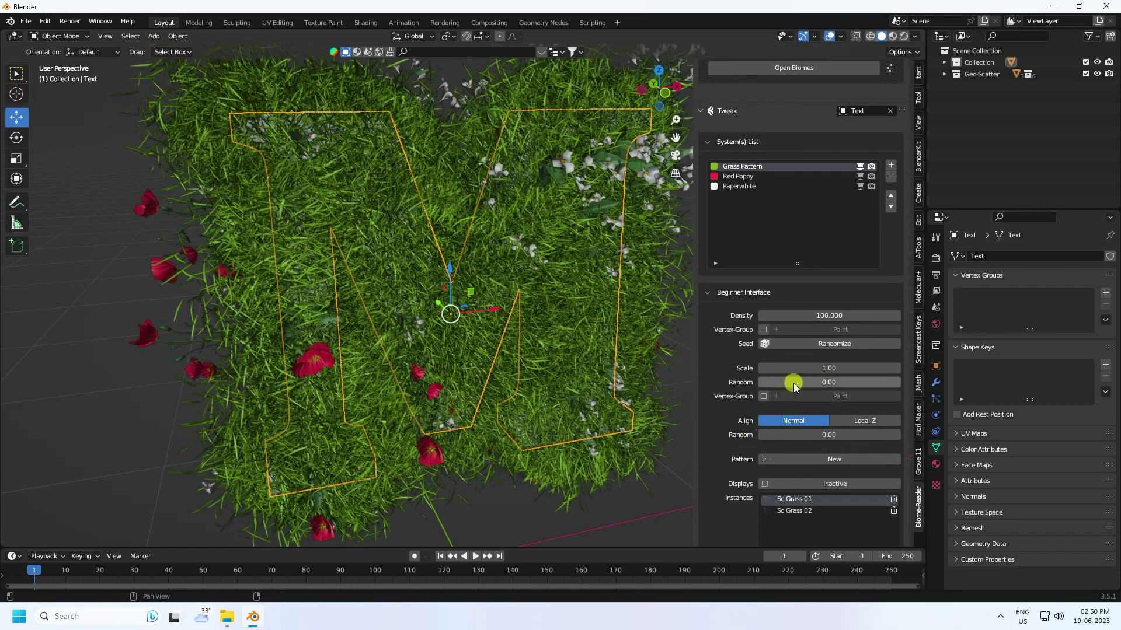
{"action": "left_click", "coordinate": [804, 371]}
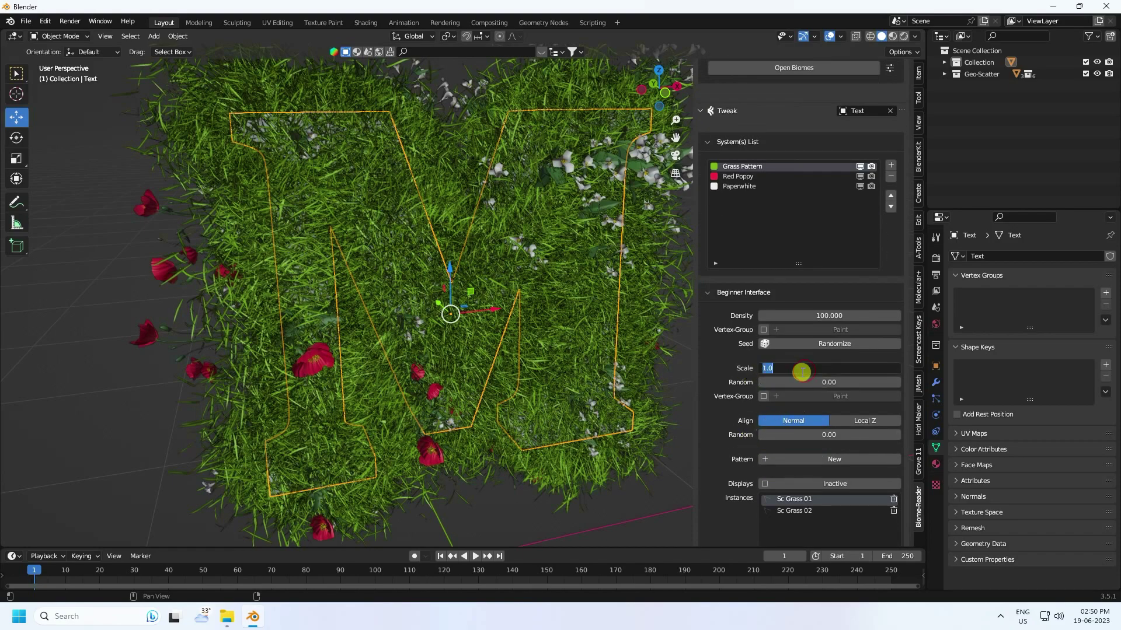
{"action": "type", "text": "0.3"}
{"action": "key", "text": "Return"}
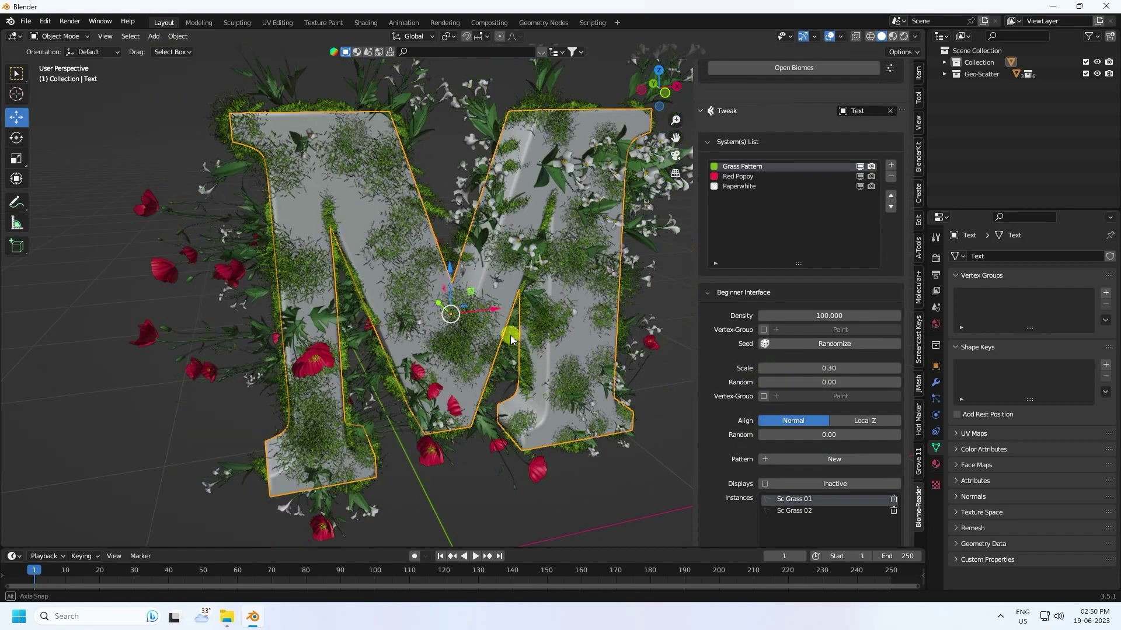
{"action": "middle_click_drag", "start_coordinate": [510, 336], "coordinate": [578, 315]}
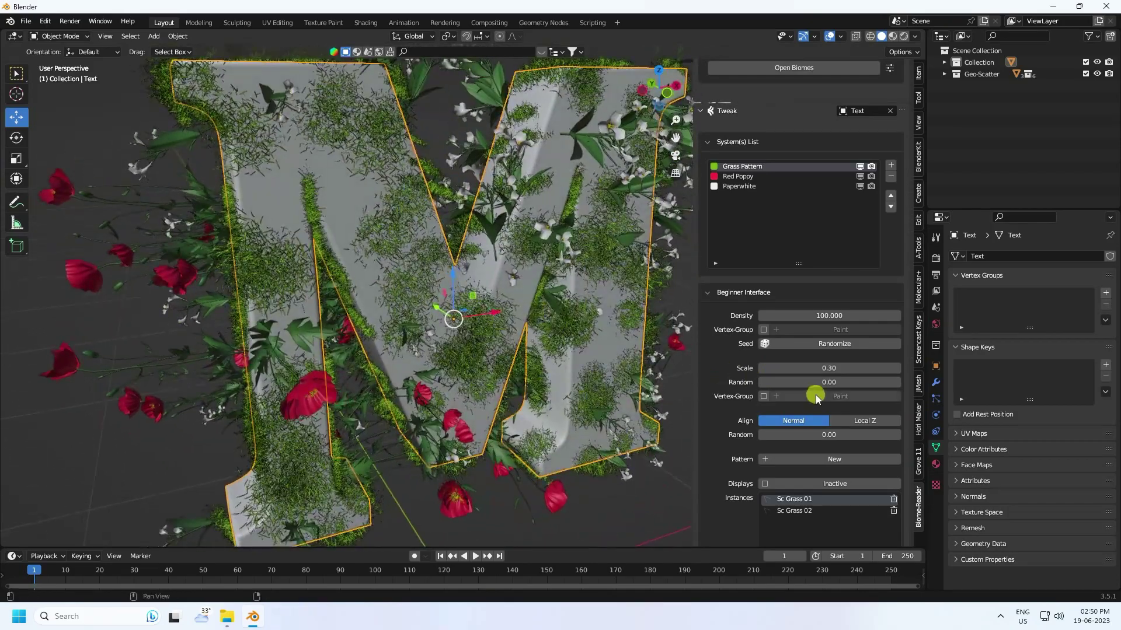
Step: Set the grass size randomness to 0.3 and density to 2000
{"action": "double_click", "coordinate": [795, 384]}
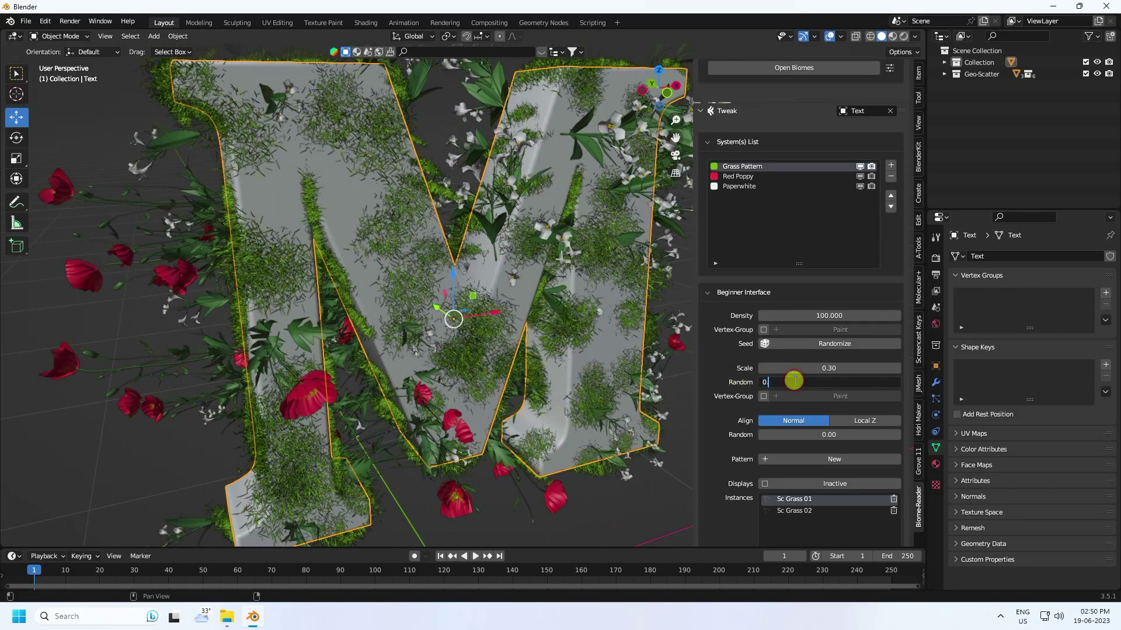
{"action": "key", "text": "Return"}
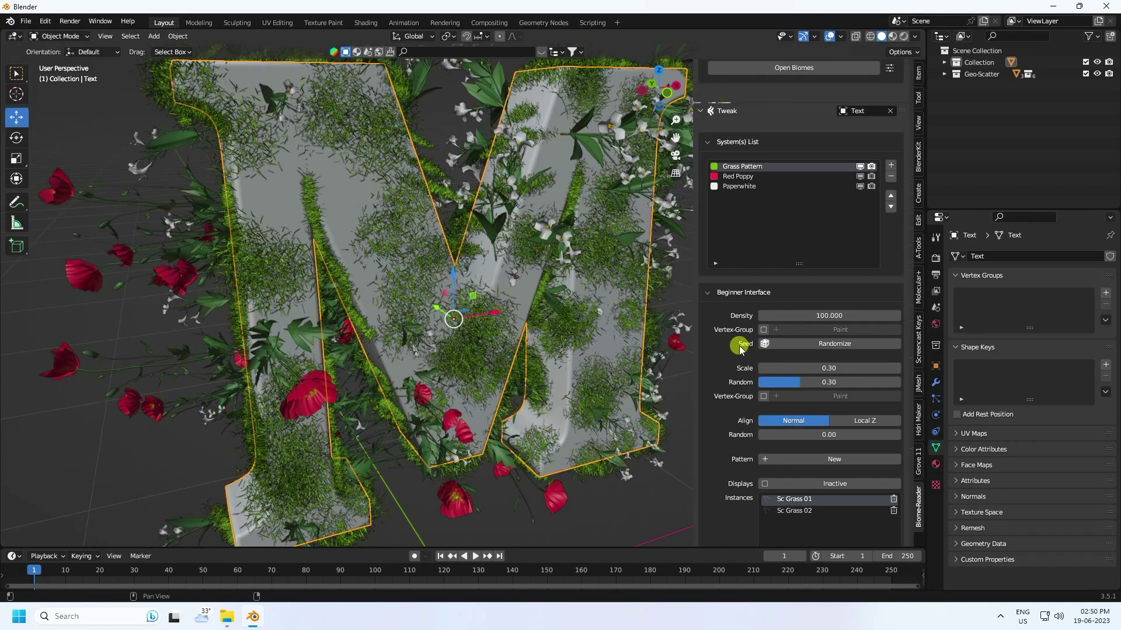
{"action": "double_click", "coordinate": [842, 314]}
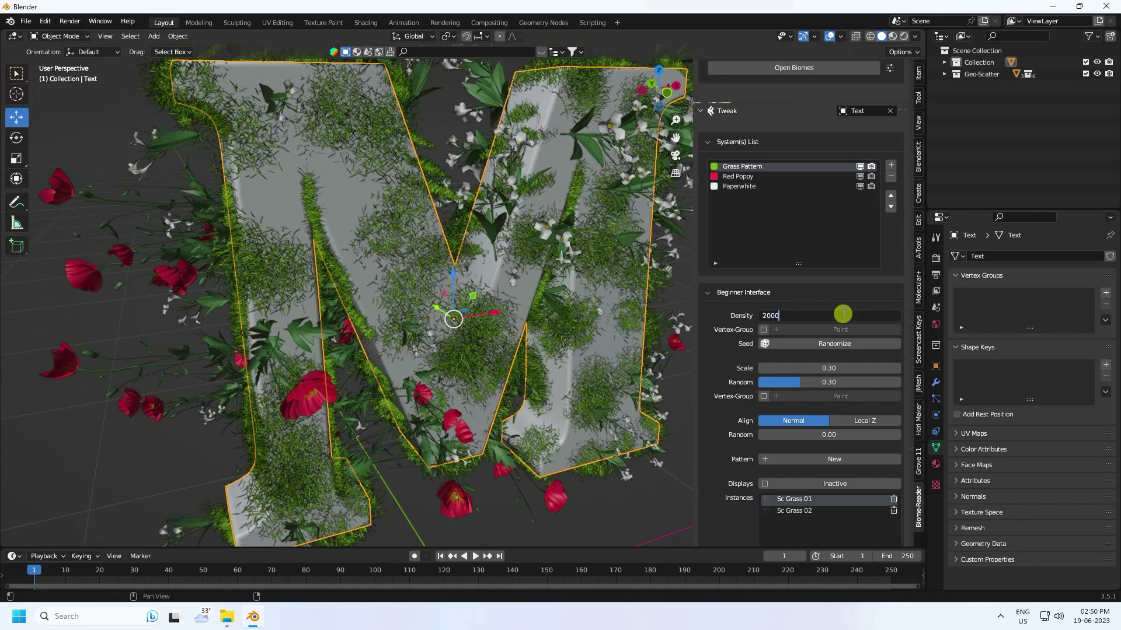
{"action": "type", "text": "2000"}
{"action": "key", "text": "Return"}
{"action": "middle_click_drag", "start_coordinate": [414, 310], "coordinate": [385, 302]}
{"action": "scroll", "coordinate": [450, 237], "scroll_direction": "down", "scroll_amount": 3}
{"action": "scroll", "coordinate": [412, 263], "scroll_direction": "up", "scroll_amount": 2}
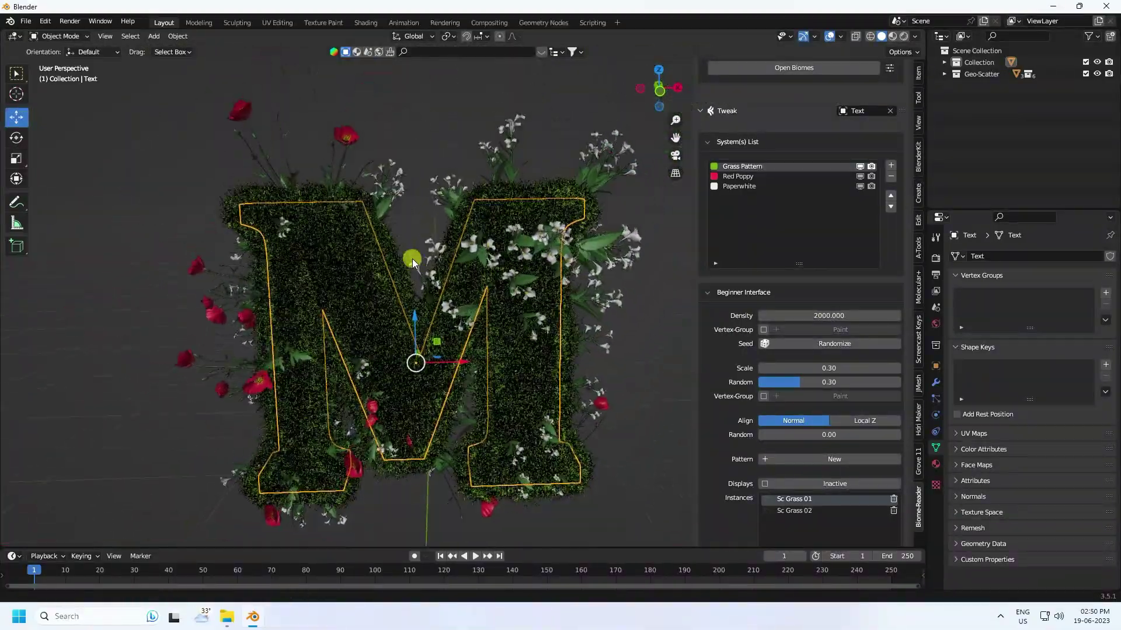
{"action": "middle_click_drag", "start_coordinate": [412, 262], "coordinate": [413, 253]}
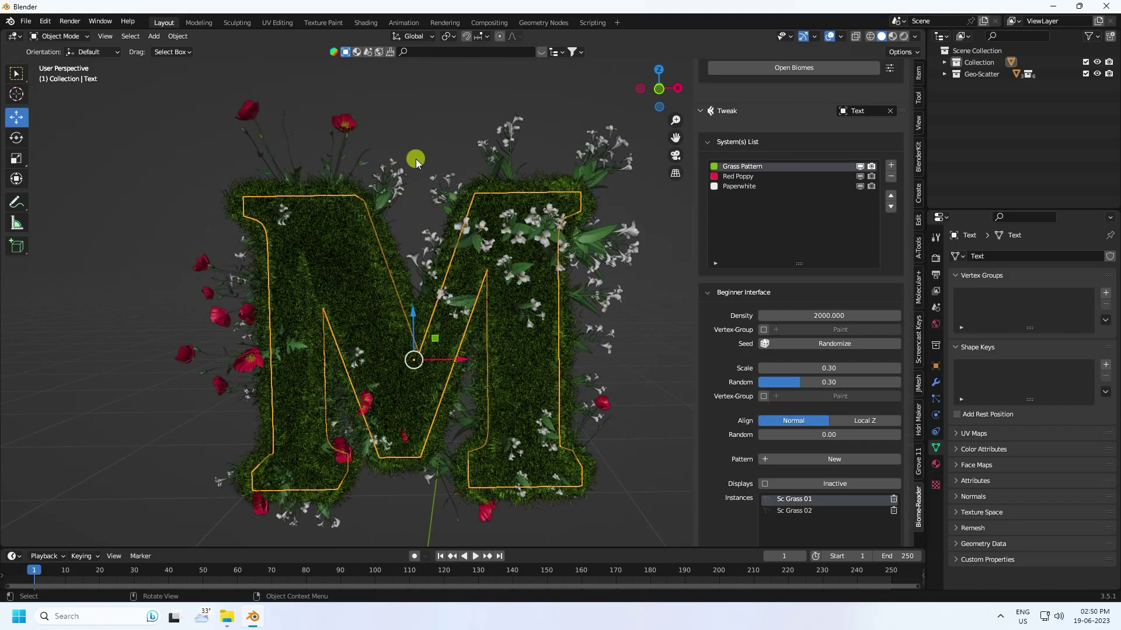
Step: Raise both the Red Poppy and Paperwhite scatter densities to 400
{"action": "left_click", "coordinate": [735, 176]}
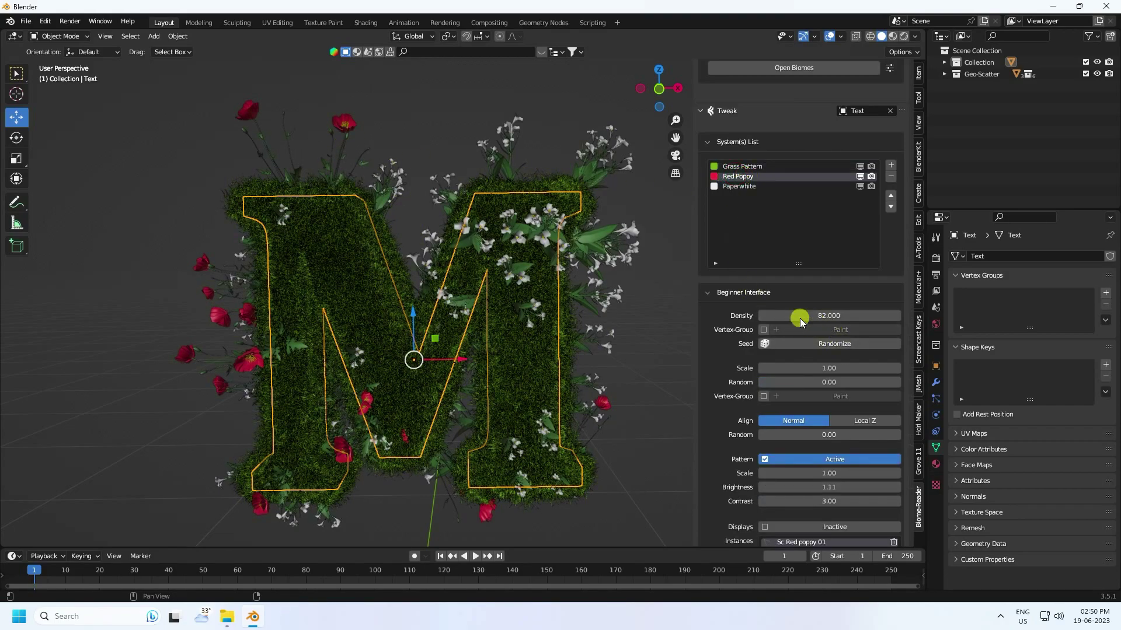
{"action": "left_click", "coordinate": [819, 316]}
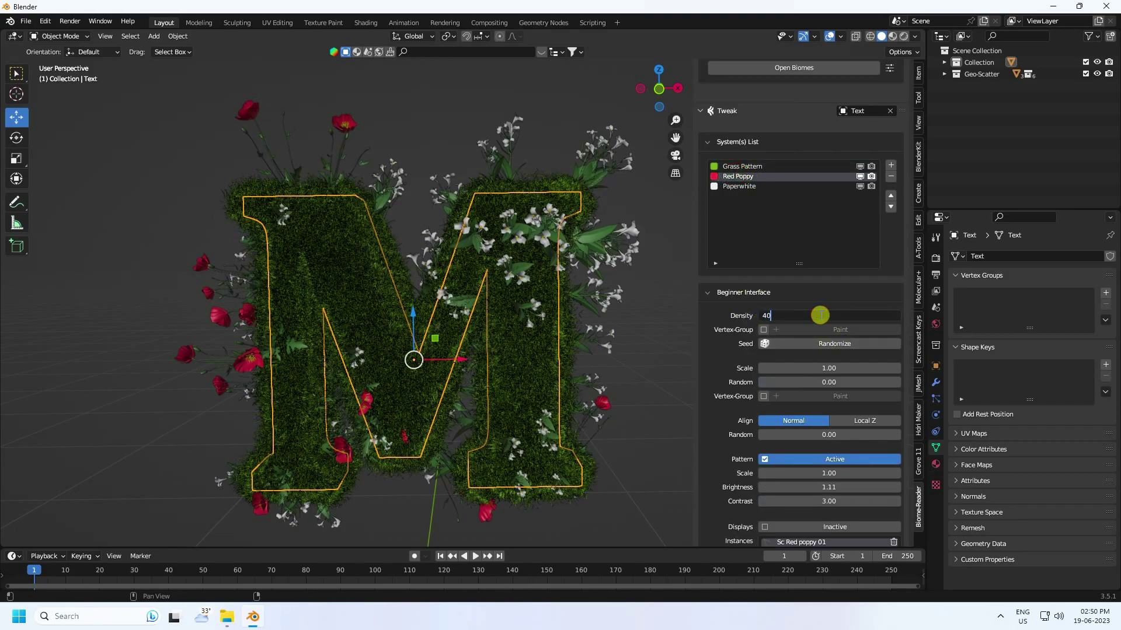
{"action": "key", "text": "Return"}
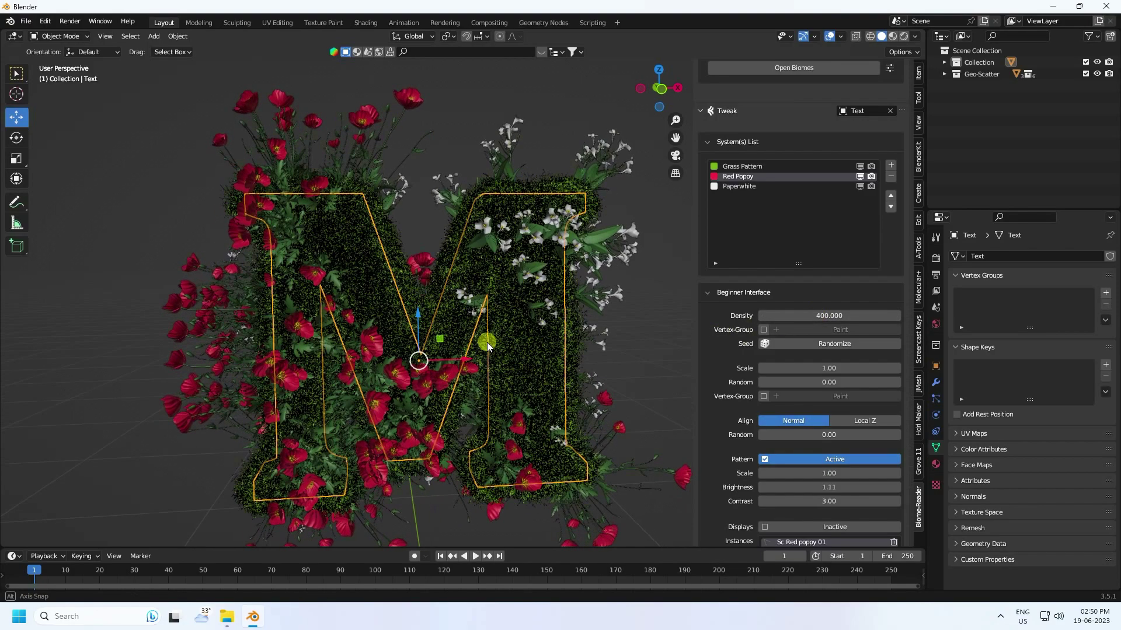
{"action": "left_click", "coordinate": [740, 187]}
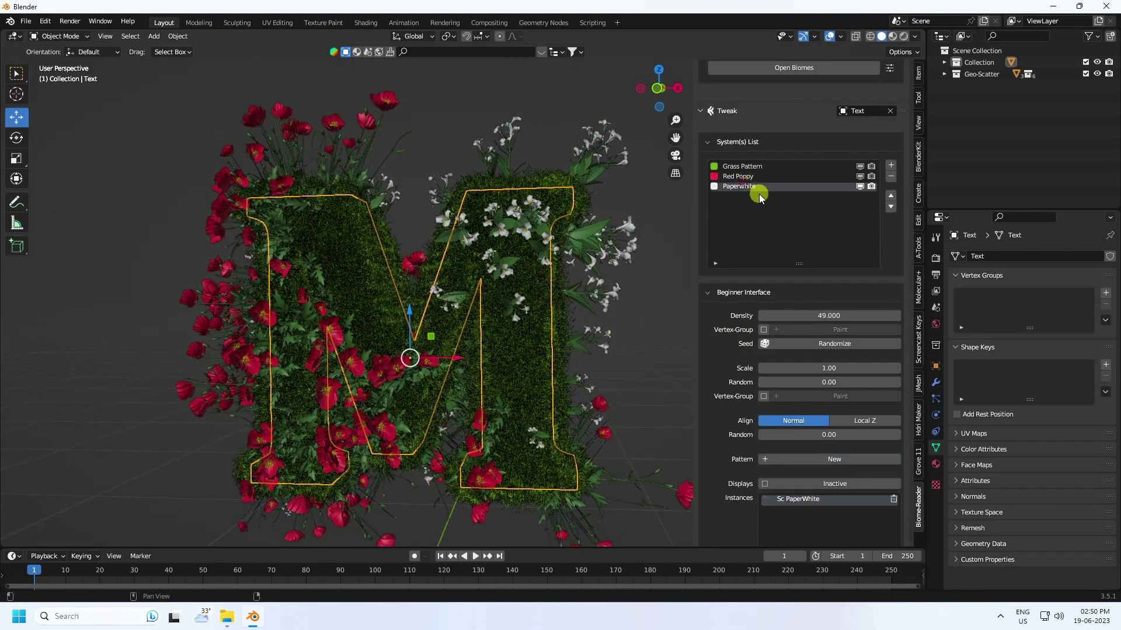
{"action": "left_click", "coordinate": [832, 313]}
{"action": "type", "text": "400"}
{"action": "key", "text": "Return"}
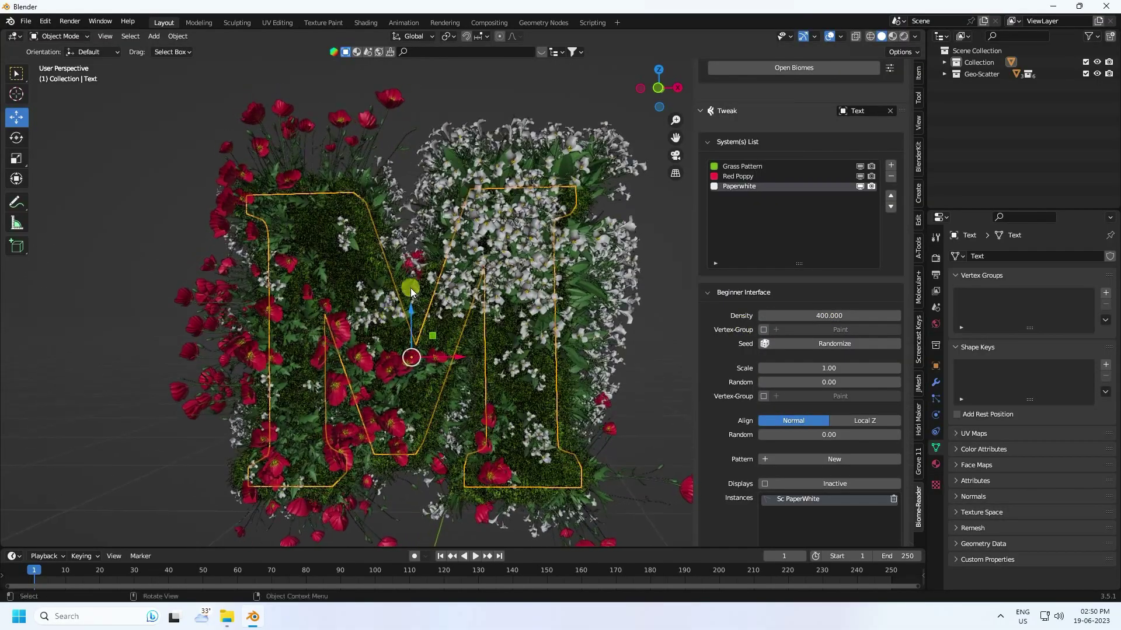
{"action": "scroll", "coordinate": [417, 292], "scroll_direction": "up", "scroll_amount": 2}
{"action": "middle_click_drag", "start_coordinate": [416, 292], "coordinate": [455, 292]}
Step: Set the Red Poppy scale randomness, trying 0.8 before settling on 0.3, then deselect the M
{"action": "left_click", "coordinate": [737, 176]}
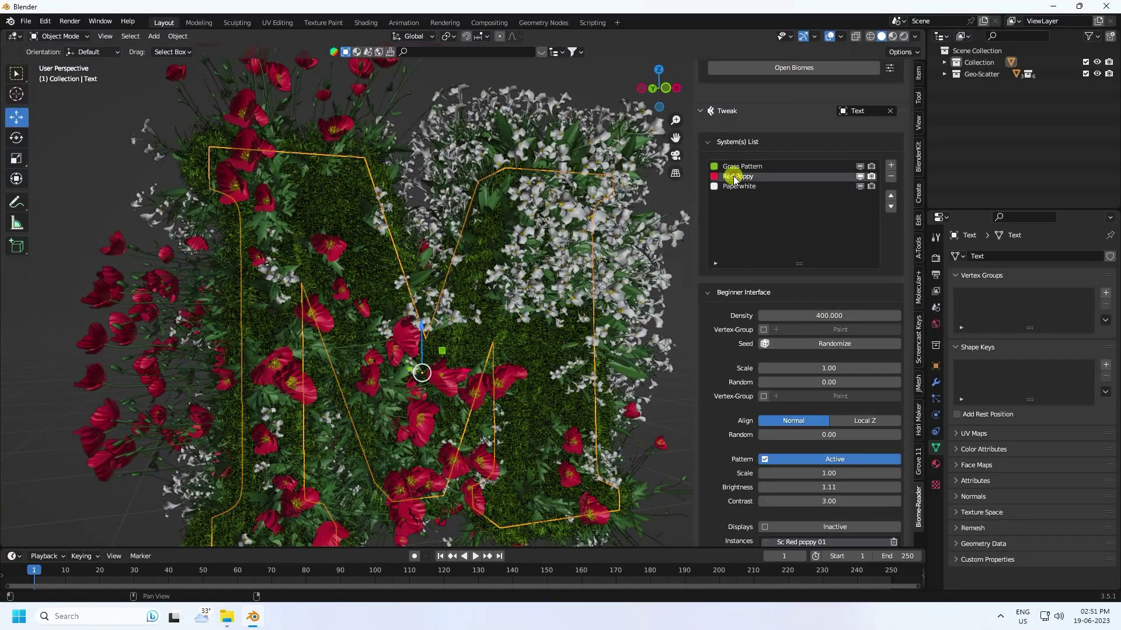
{"action": "scroll", "coordinate": [407, 275], "scroll_direction": "up", "scroll_amount": 3}
{"action": "scroll", "coordinate": [488, 313], "scroll_direction": "down", "scroll_amount": 3}
{"action": "left_click_drag", "start_coordinate": [809, 382], "coordinate": [870, 385]}
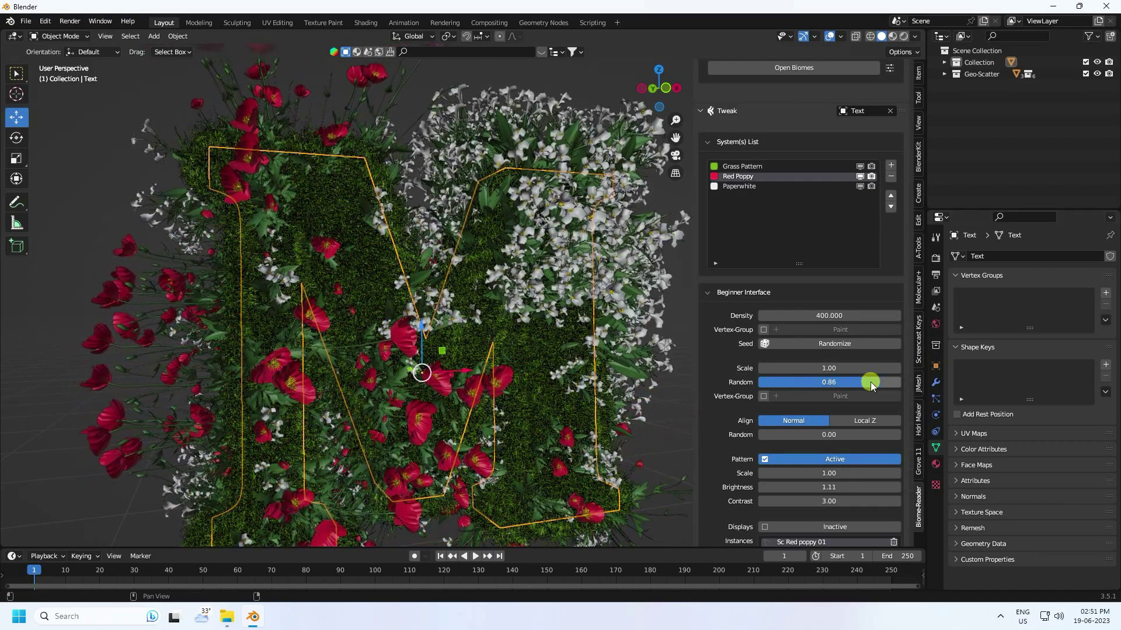
{"action": "left_click", "coordinate": [868, 382]}
{"action": "type", "text": "0.8"}
{"action": "key", "text": "Return"}
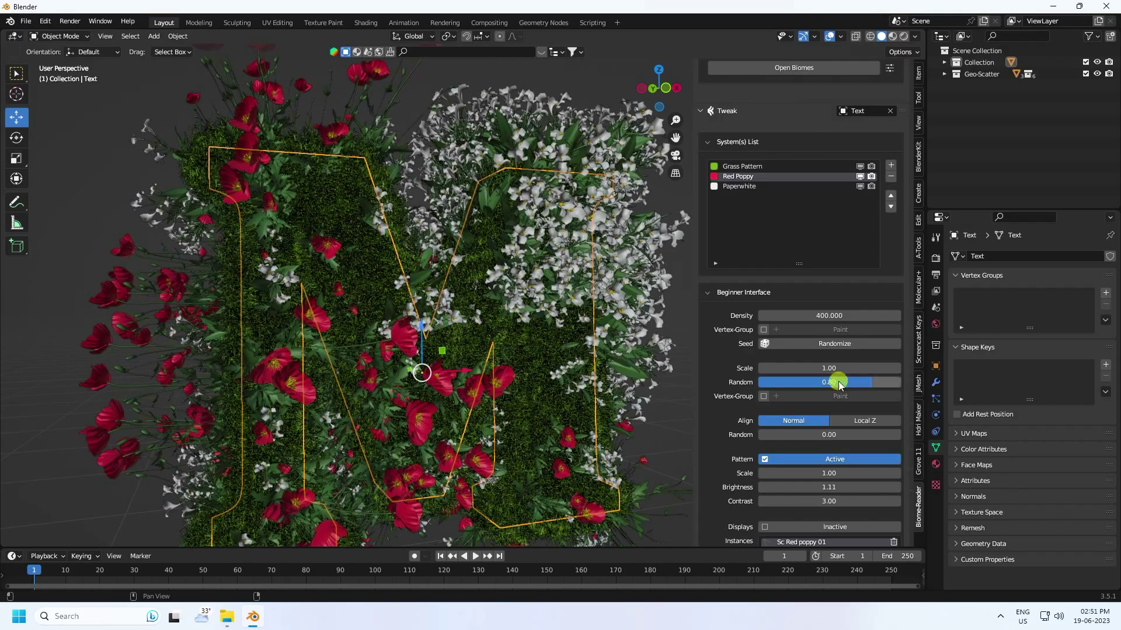
{"action": "middle_click_drag", "start_coordinate": [309, 233], "coordinate": [383, 291]}
{"action": "left_click", "coordinate": [849, 383]}
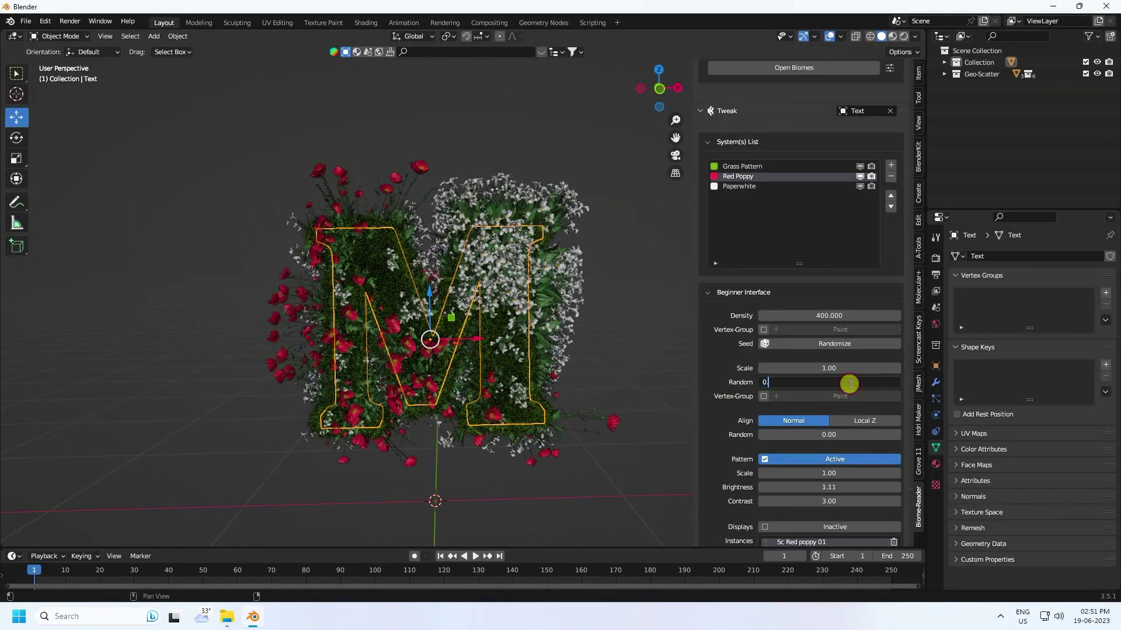
{"action": "type", "text": "0.3"}
{"action": "key", "text": "Return"}
{"action": "scroll", "coordinate": [362, 300], "scroll_direction": "up", "scroll_amount": 5}
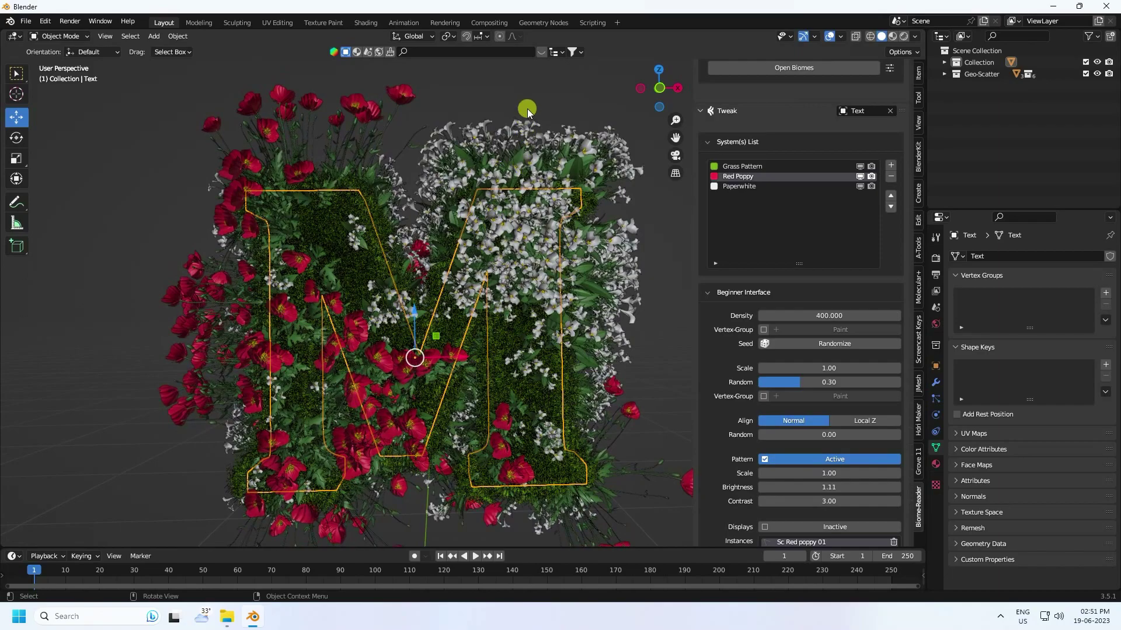
{"action": "left_click", "coordinate": [527, 103]}
{"action": "scroll", "coordinate": [454, 173], "scroll_direction": "down", "scroll_amount": 2}
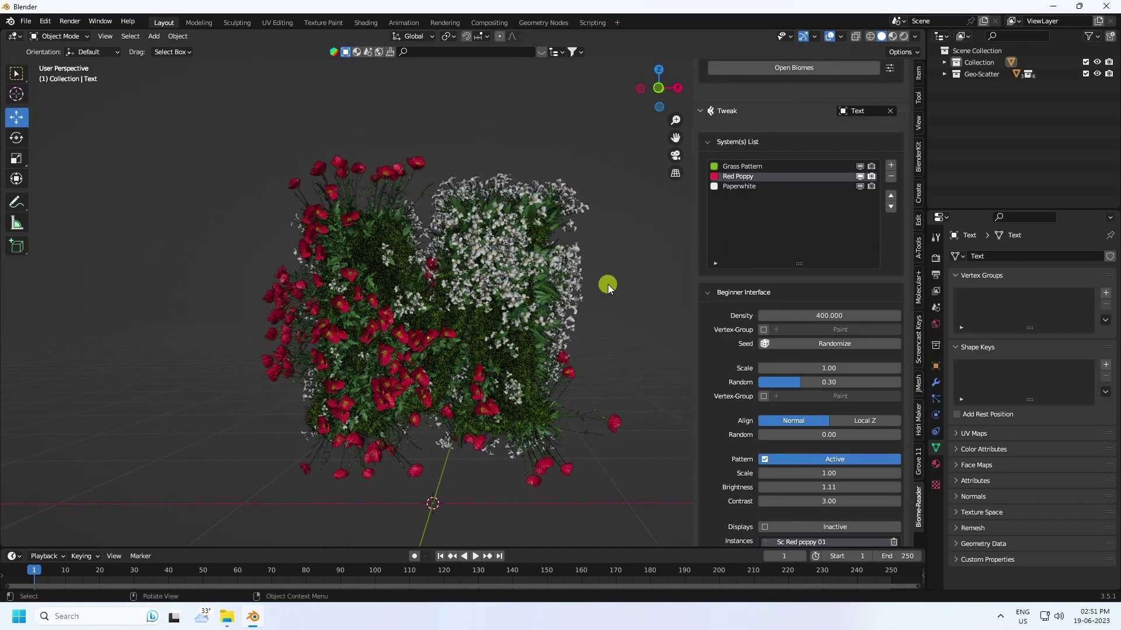
Step: Hide the sidebar and add a mesh plane to the scene
{"action": "key", "text": "n"}
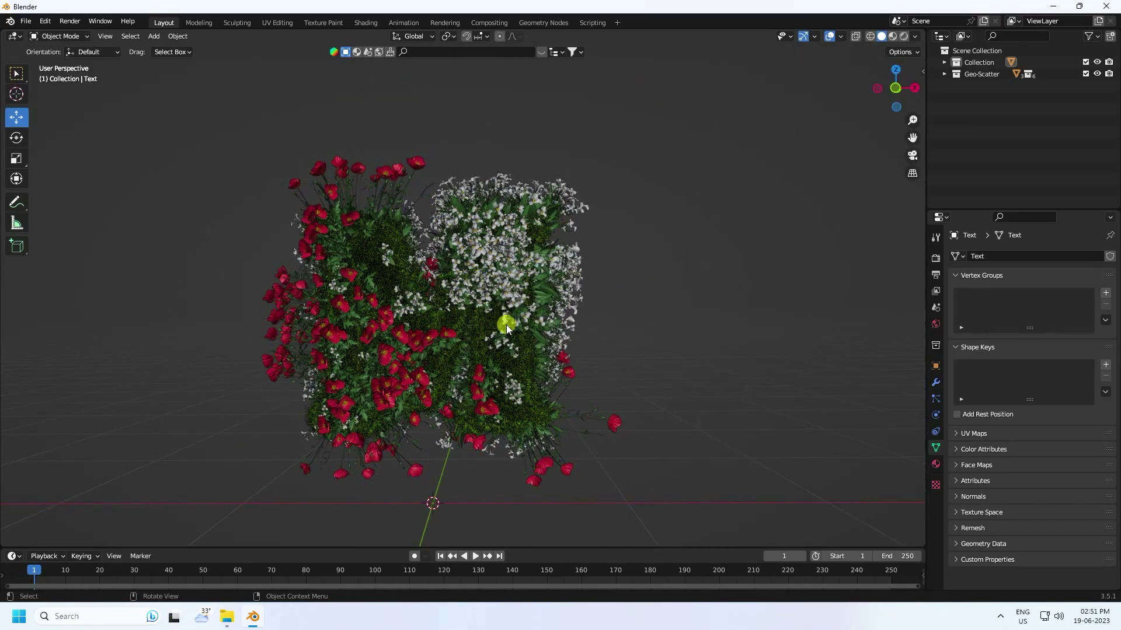
{"action": "left_click", "coordinate": [152, 36]}
{"action": "mouse_move", "coordinate": [169, 50]}
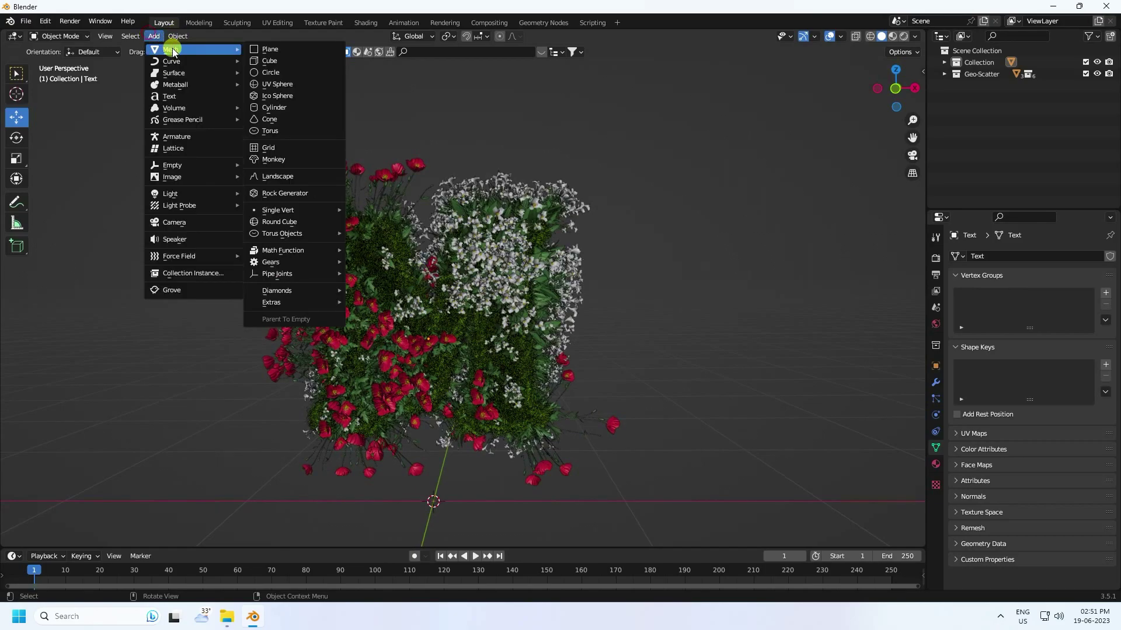
{"action": "left_click", "coordinate": [300, 46]}
{"action": "scroll", "coordinate": [564, 377], "scroll_direction": "down", "scroll_amount": 2}
{"action": "middle_click_drag", "start_coordinate": [565, 376], "coordinate": [528, 403]}
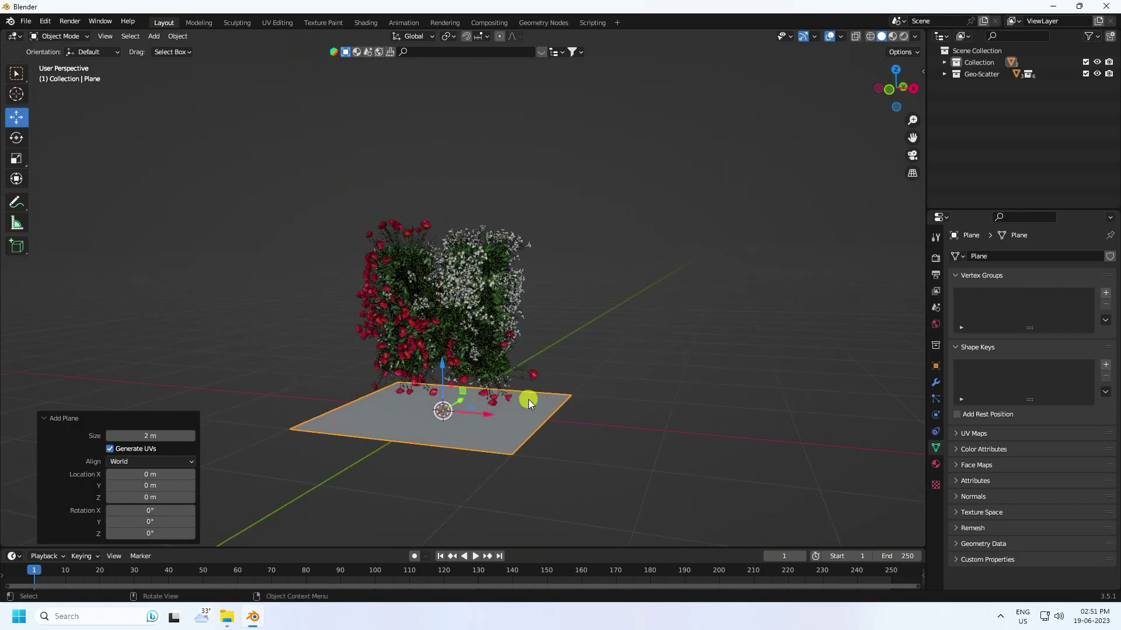
Step: Give the new plane an Ocean modifier
{"action": "left_click", "coordinate": [935, 381]}
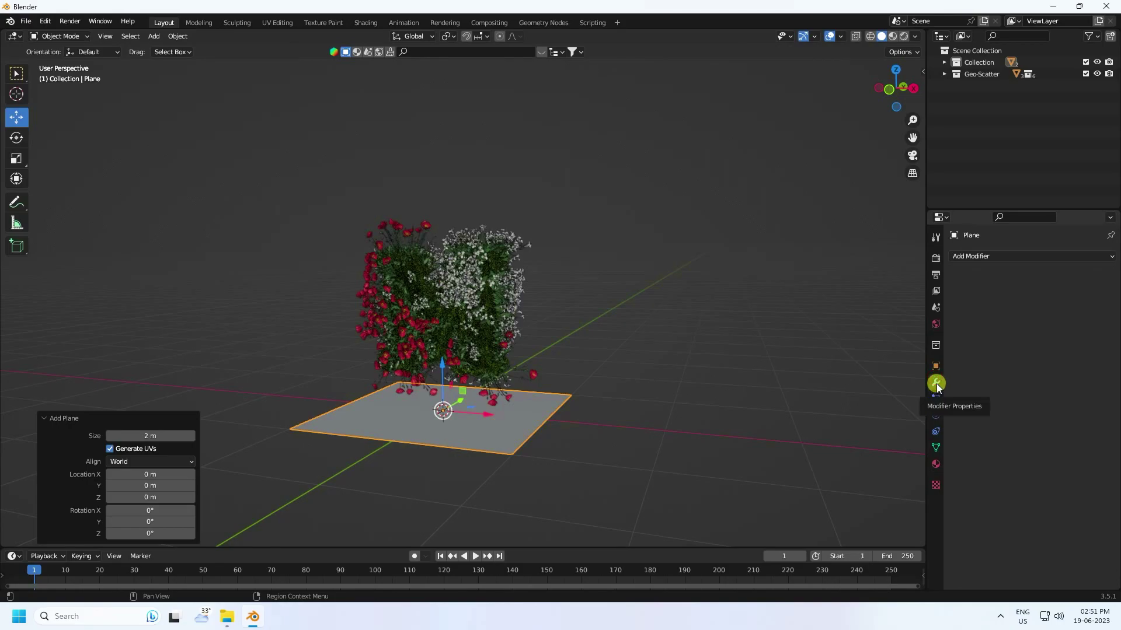
{"action": "left_click", "coordinate": [980, 256]}
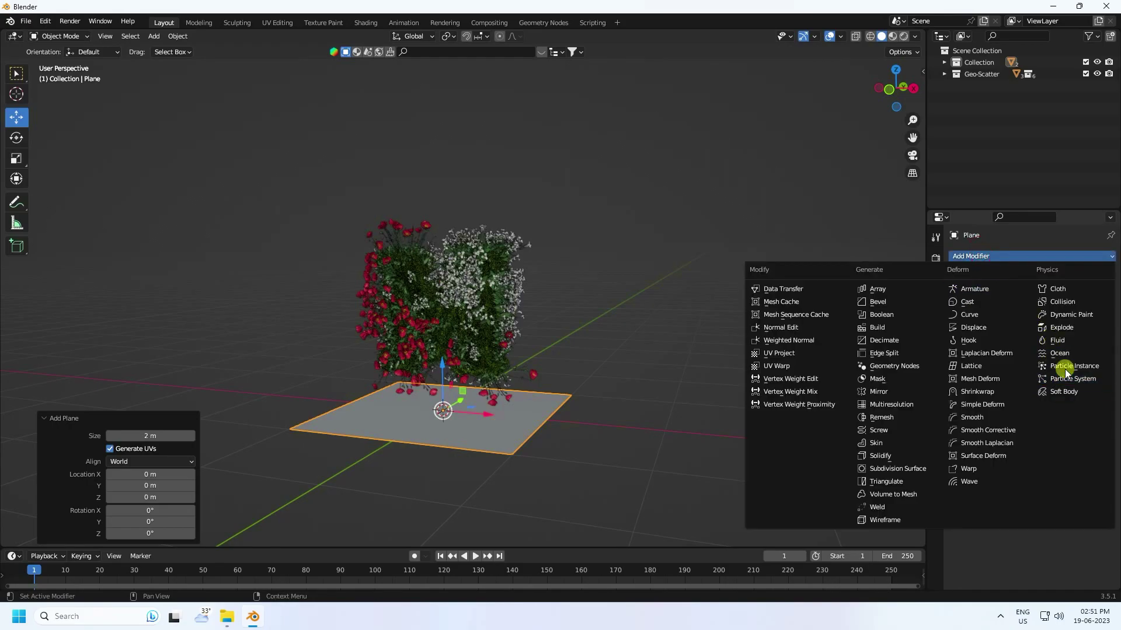
{"action": "left_click", "coordinate": [1063, 353]}
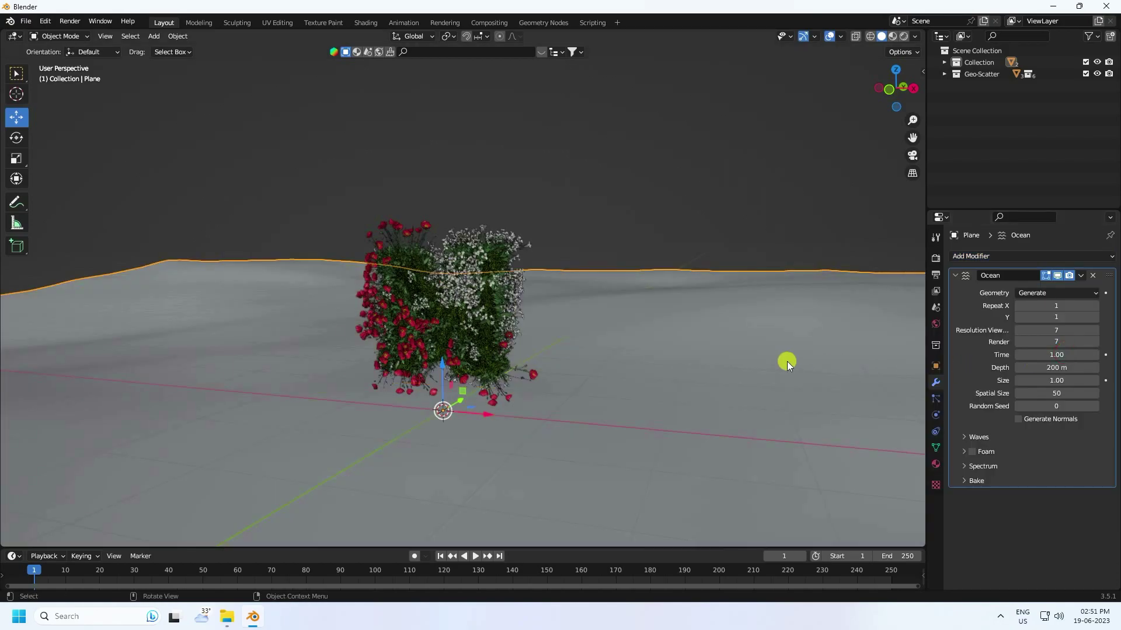
{"action": "middle_click_drag", "start_coordinate": [636, 362], "coordinate": [579, 325]}
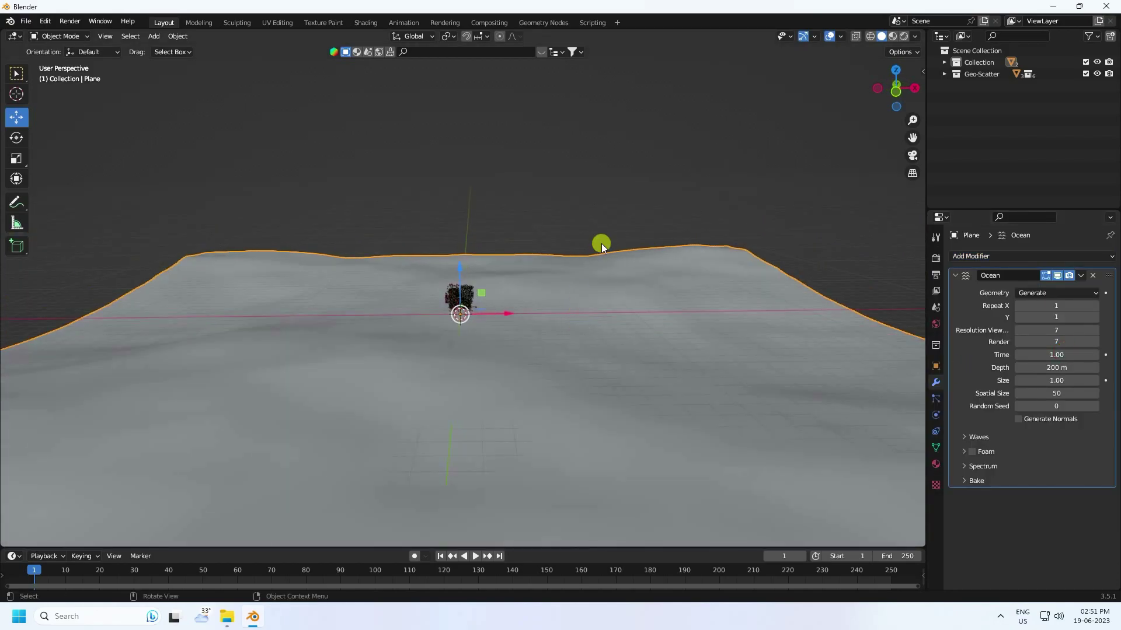
Step: Scale the ocean plane to 0.268 and slide it along Y under the M
{"action": "key", "text": "s"}
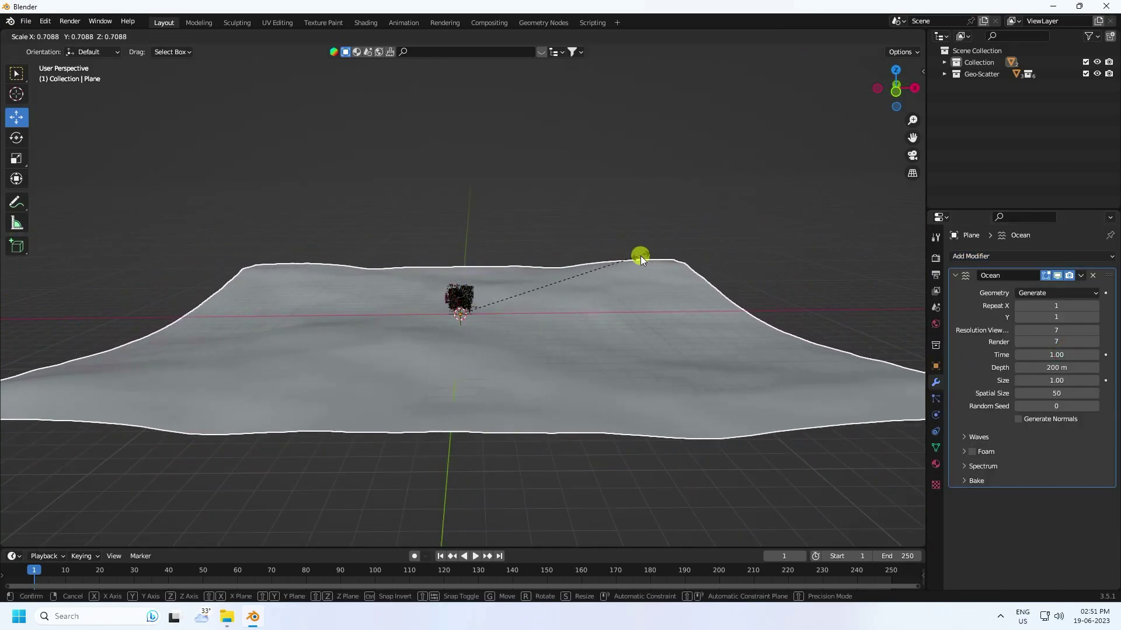
{"action": "left_click", "coordinate": [527, 282]}
{"action": "scroll", "coordinate": [527, 282], "scroll_direction": "up", "scroll_amount": 5}
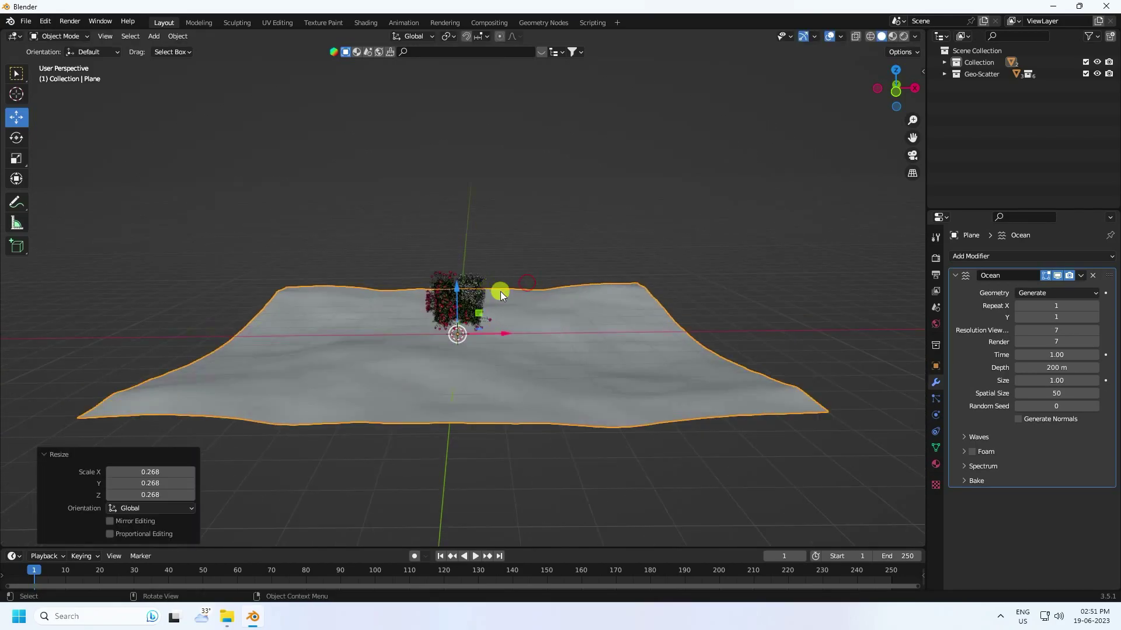
{"action": "middle_click_drag", "start_coordinate": [527, 283], "coordinate": [431, 317]}
{"action": "left_click_drag", "start_coordinate": [495, 320], "coordinate": [457, 335]}
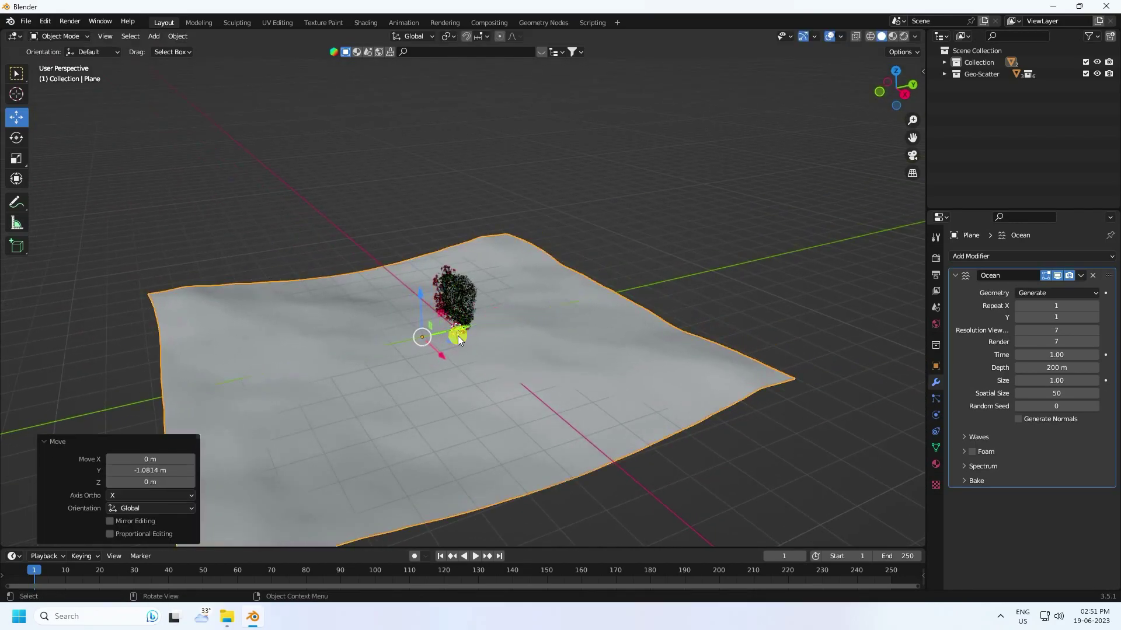
{"action": "scroll", "coordinate": [457, 335], "scroll_direction": "up", "scroll_amount": 3}
{"action": "middle_click_drag", "start_coordinate": [457, 335], "coordinate": [415, 353]}
{"action": "left_click_drag", "start_coordinate": [416, 354], "coordinate": [466, 356]}
{"action": "middle_click_drag", "start_coordinate": [465, 356], "coordinate": [618, 300]}
{"action": "scroll", "coordinate": [512, 295], "scroll_direction": "up", "scroll_amount": 1}
Step: Add a camera and place it at Y −6 m, about 0.67 m up
{"action": "left_click", "coordinate": [154, 36]}
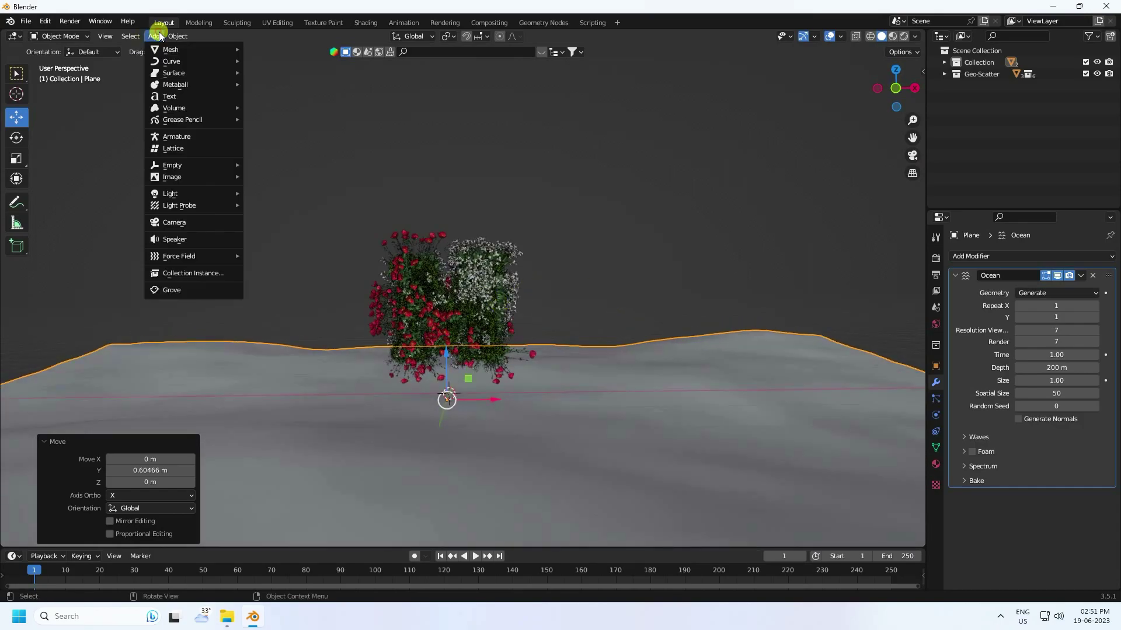
{"action": "left_click", "coordinate": [197, 222]}
{"action": "middle_click_drag", "start_coordinate": [269, 222], "coordinate": [501, 347]}
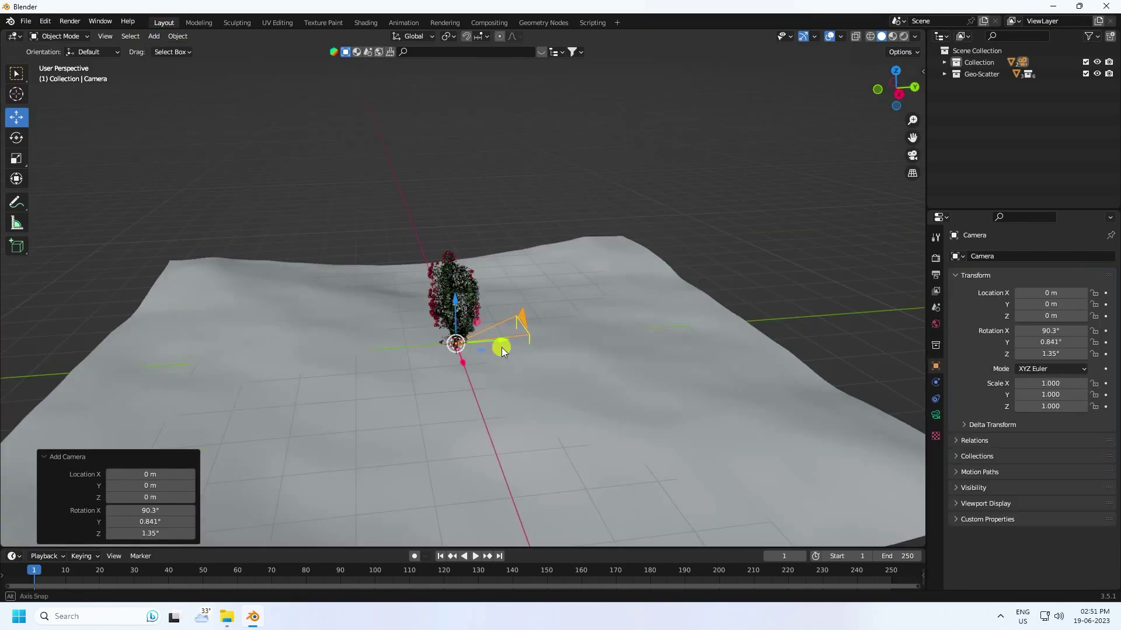
{"action": "key", "text": "g"}
{"action": "key", "text": "y"}
{"action": "left_click", "coordinate": [268, 365]}
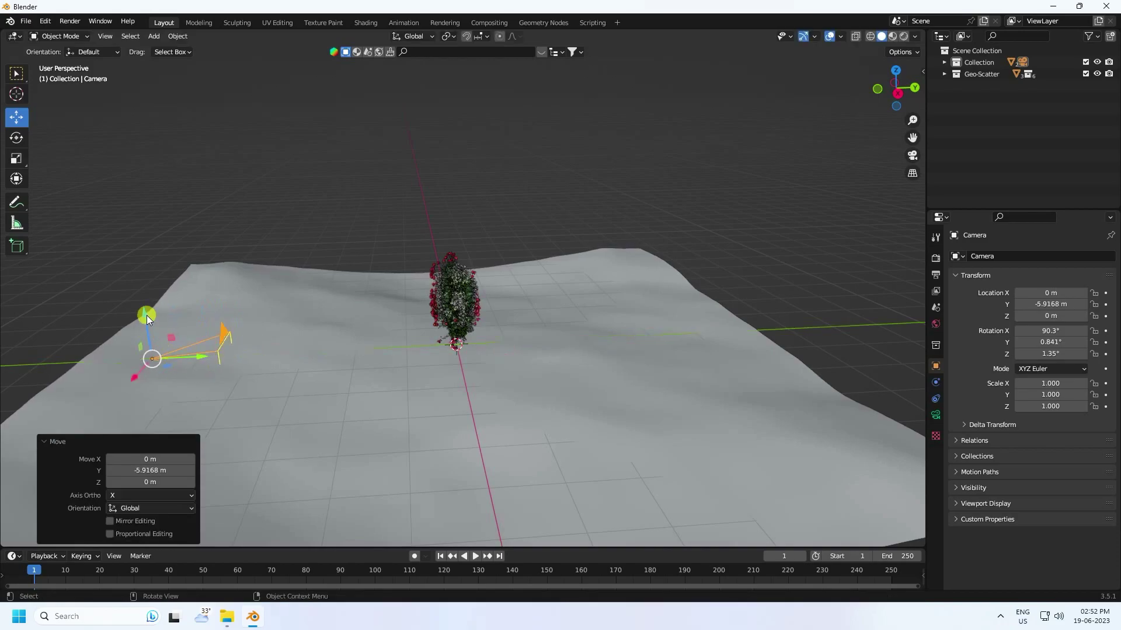
{"action": "key", "text": "g"}
{"action": "key", "text": "z"}
{"action": "left_click", "coordinate": [141, 245]}
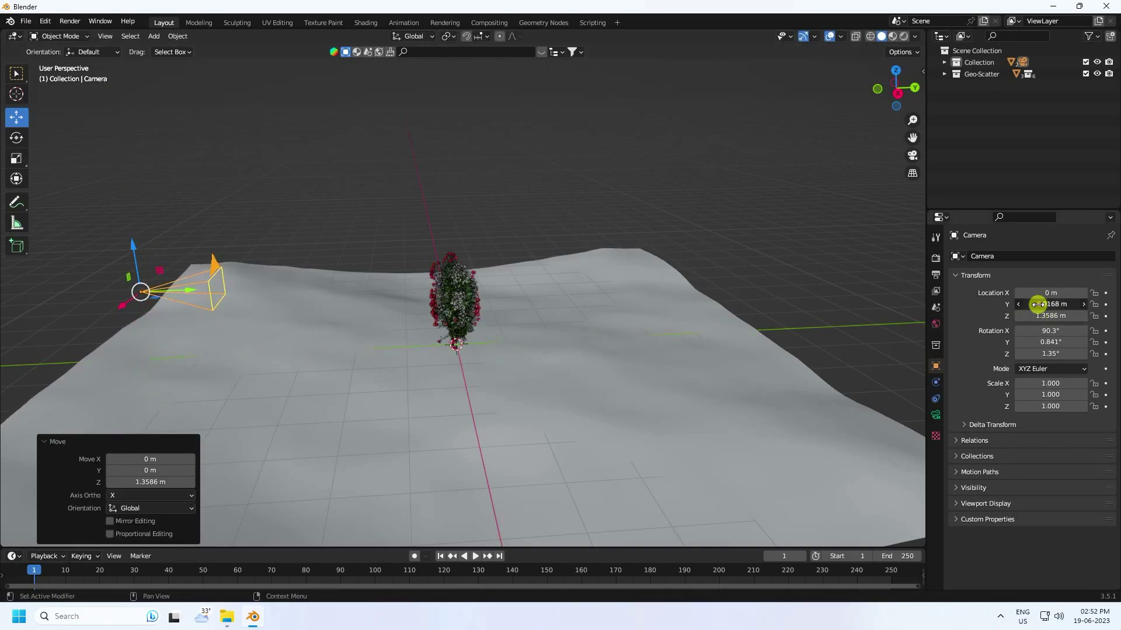
{"action": "key", "text": "Return"}
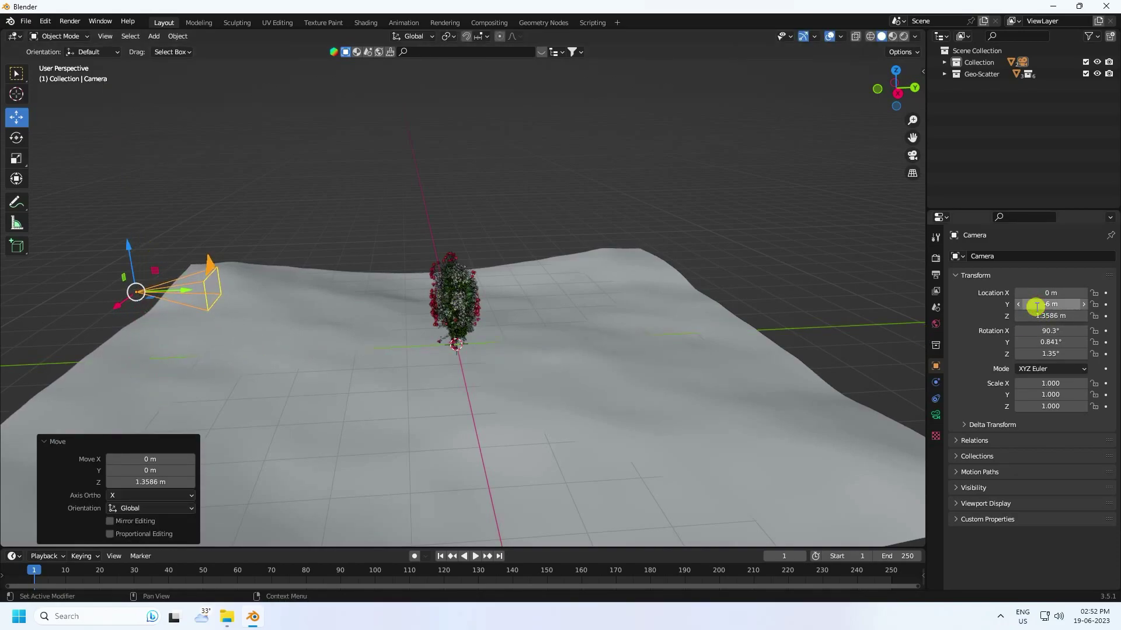
{"action": "key", "text": "KP_0"}
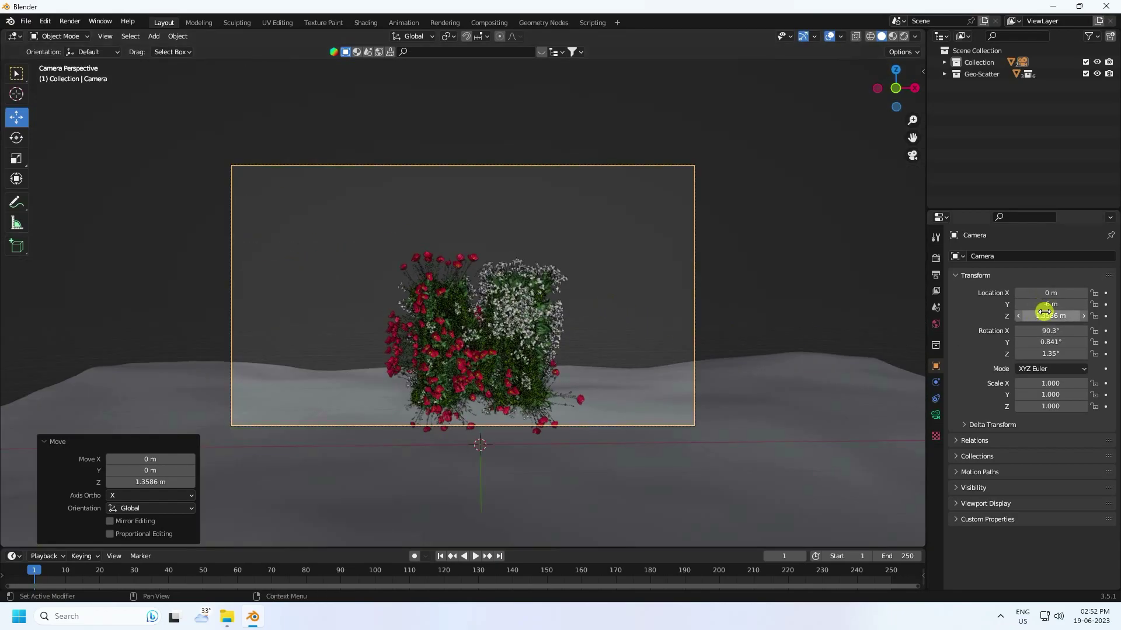
{"action": "left_click_drag", "start_coordinate": [1044, 312], "coordinate": [439, 312]}
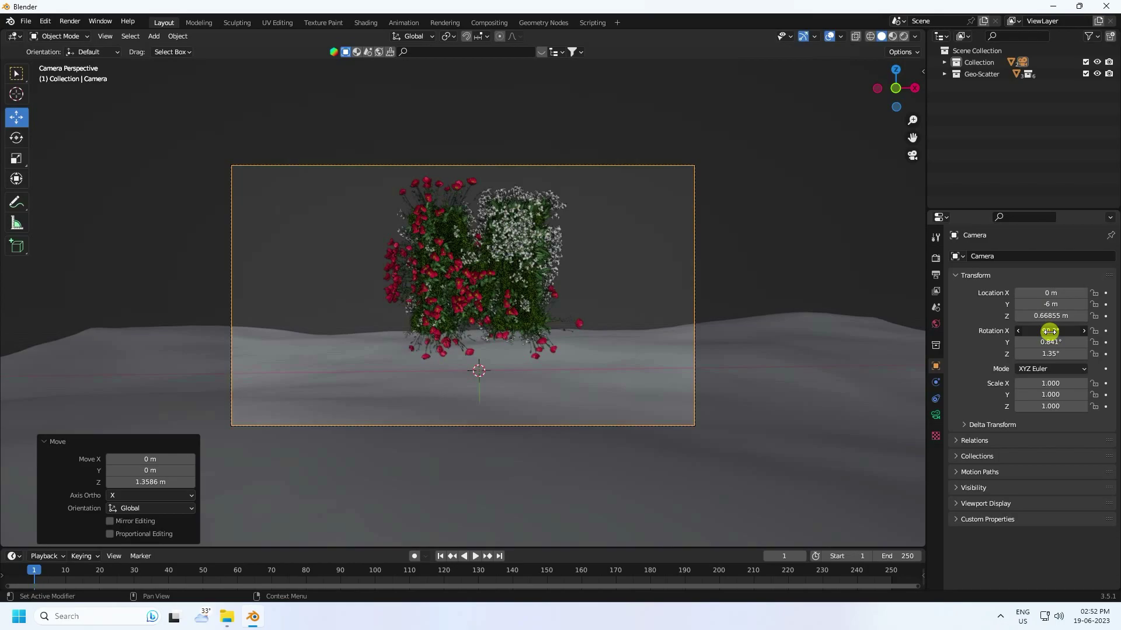
Step: Rotate the camera to 90°, 0°, 0° so it faces the M head-on
{"action": "left_click", "coordinate": [1050, 331]}
{"action": "type", "text": "90"}
{"action": "key", "text": "Return"}
{"action": "double_click", "coordinate": [1050, 342]}
{"action": "type", "text": "0"}
{"action": "key", "text": "Return"}
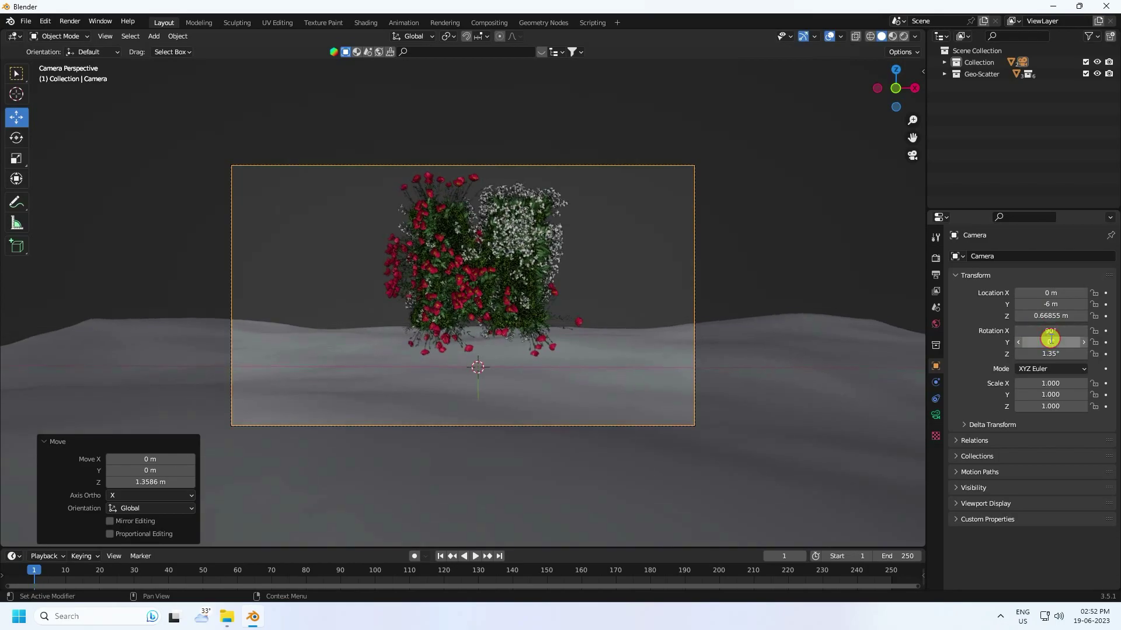
{"action": "double_click", "coordinate": [1052, 353]}
{"action": "type", "text": "0"}
{"action": "key", "text": "Return"}
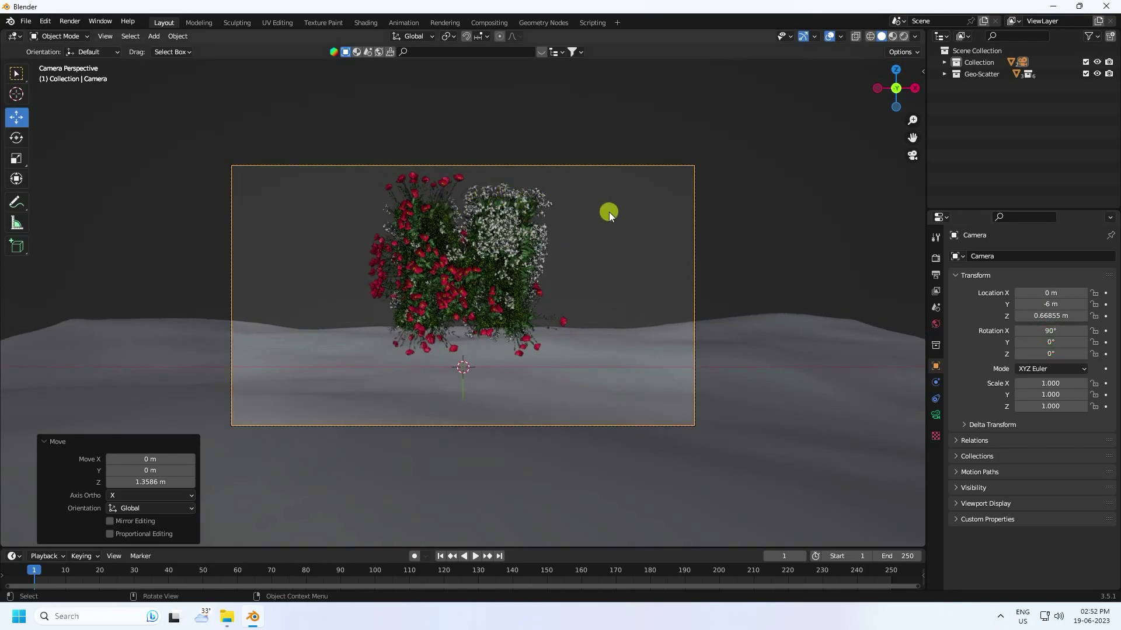
{"action": "scroll", "coordinate": [478, 243], "scroll_direction": "up", "scroll_amount": 3}
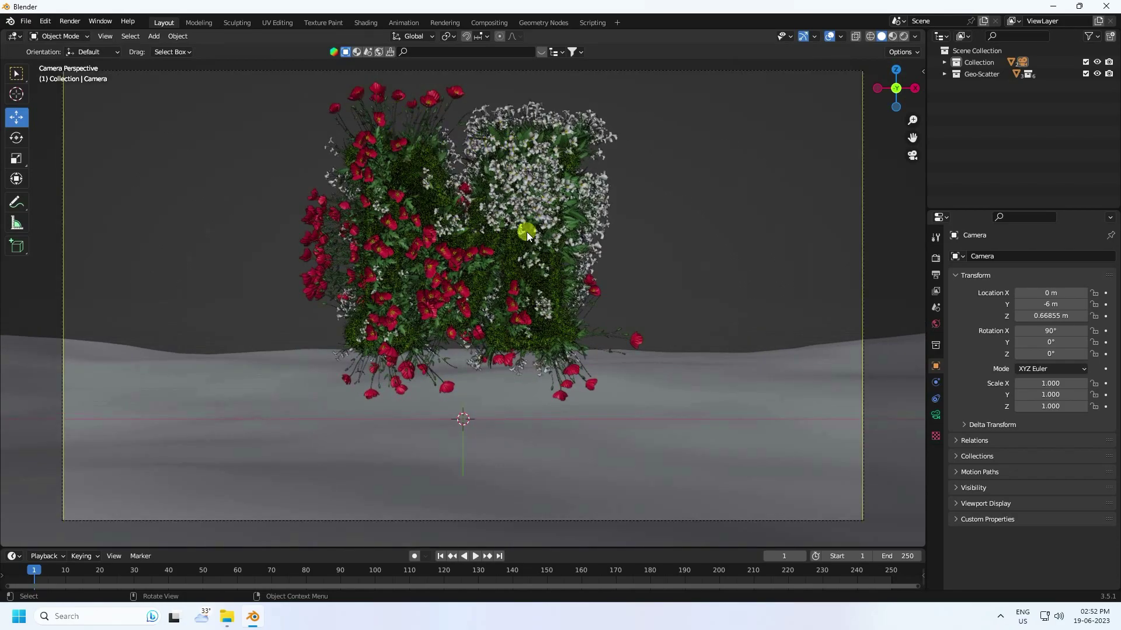
Step: Set the ocean's viewport resolution to 20 and render resolution to 50, adjusting Time
{"action": "left_click", "coordinate": [688, 402]}
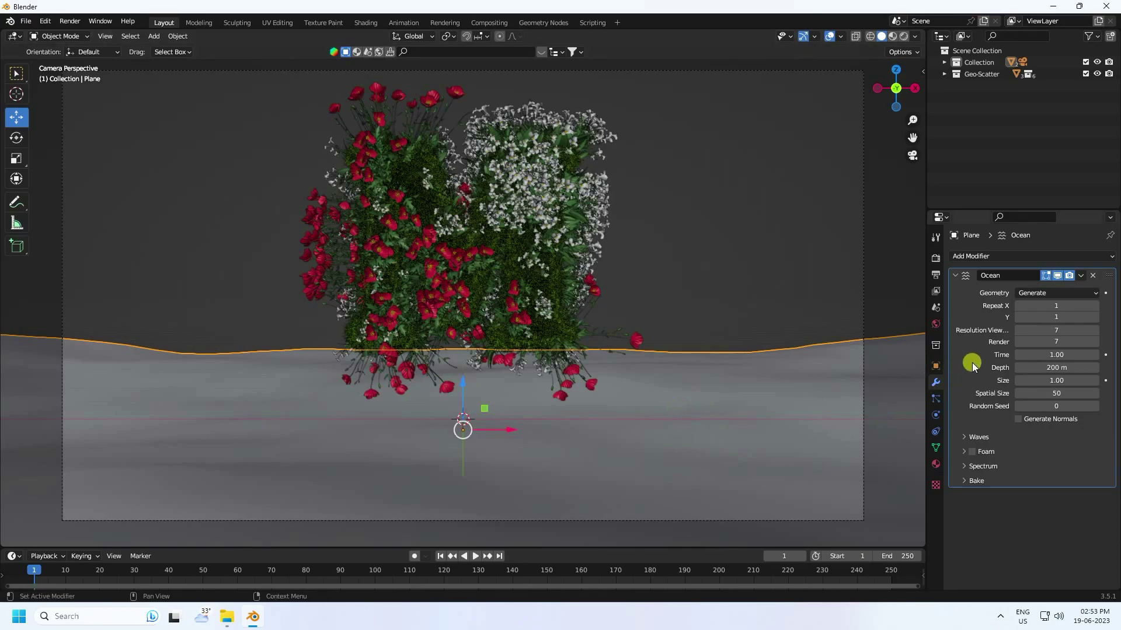
{"action": "left_click", "coordinate": [1054, 332]}
{"action": "type", "text": "20"}
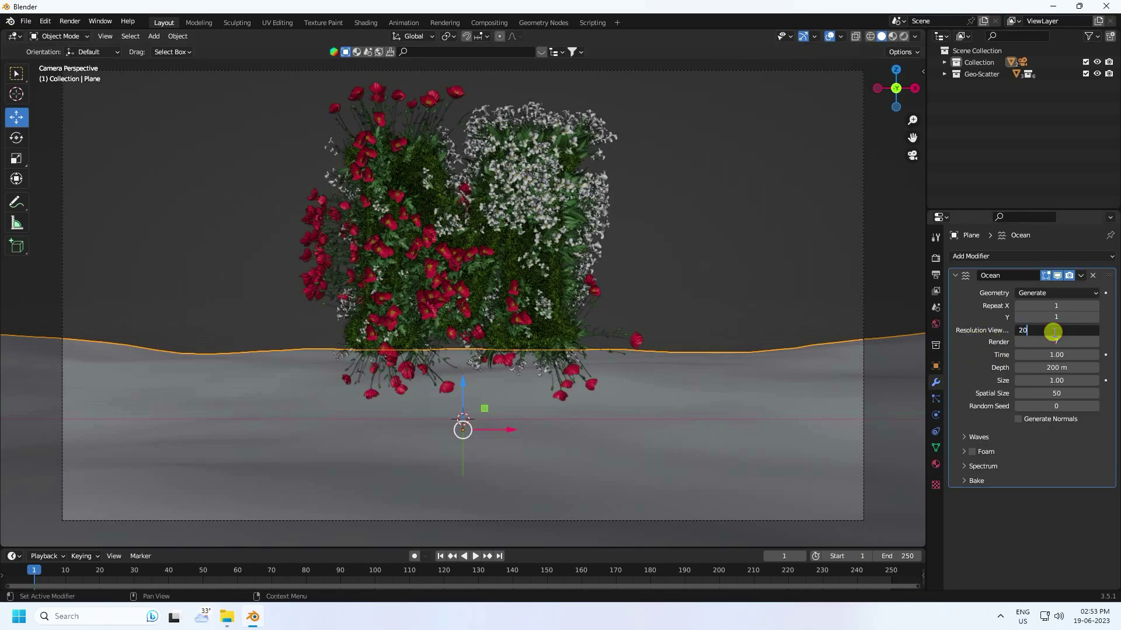
{"action": "left_click", "coordinate": [1047, 342]}
{"action": "type", "text": "50"}
{"action": "key", "text": "Return"}
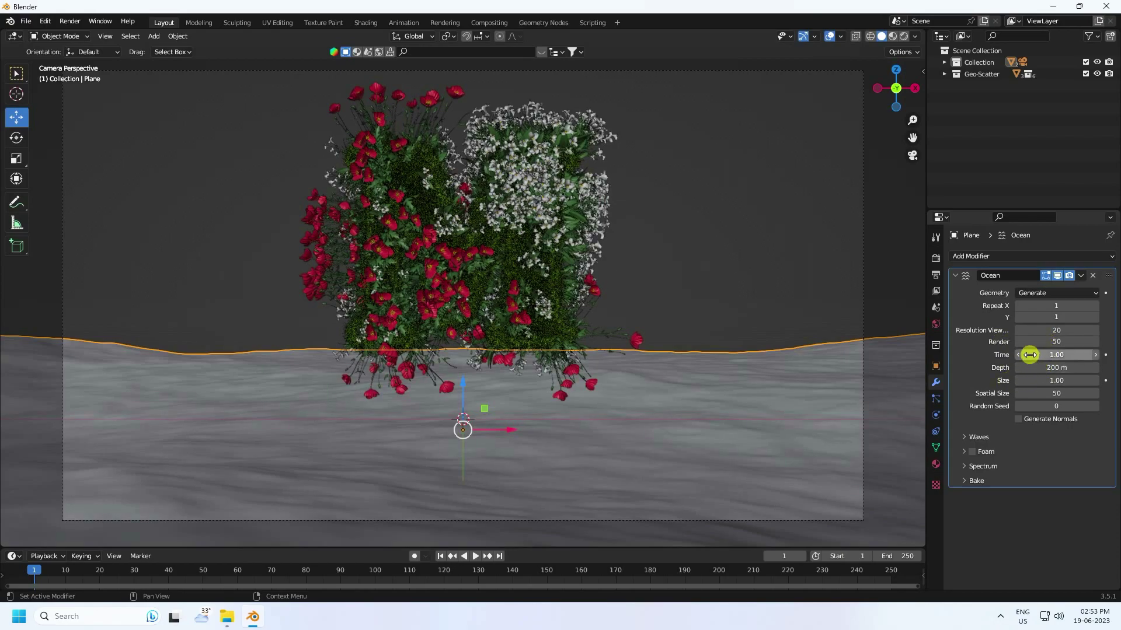
{"action": "left_click_drag", "start_coordinate": [1027, 354], "coordinate": [483, 379]}
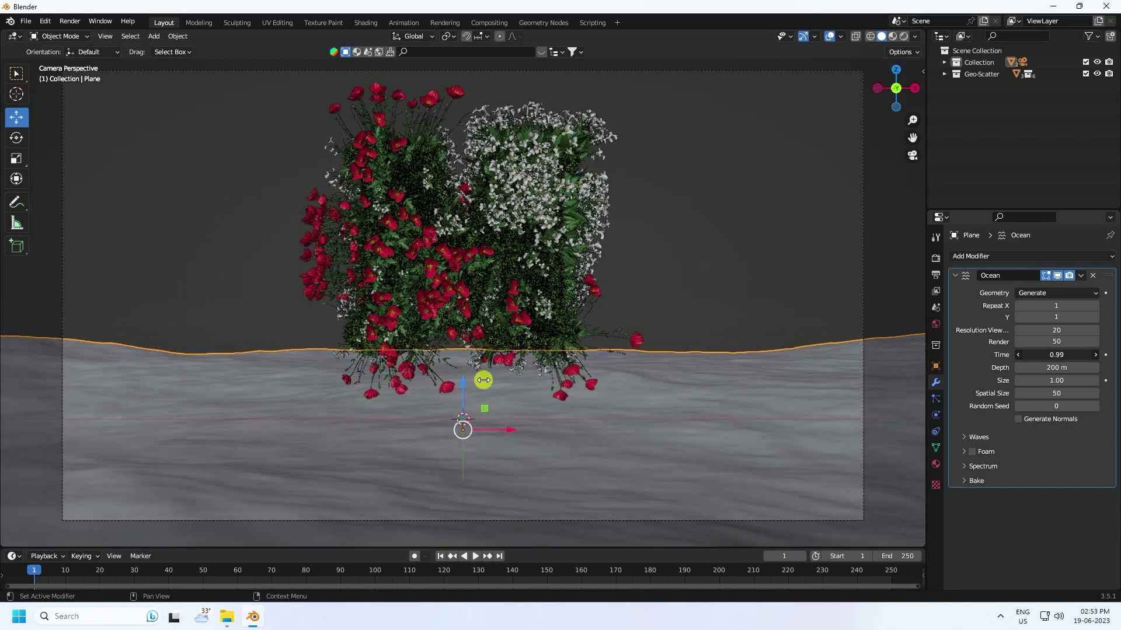
Step: Set the ocean's wave Scale to 2 and Choppiness to 2
{"action": "left_click", "coordinate": [964, 438]}
{"action": "left_click", "coordinate": [1044, 453]}
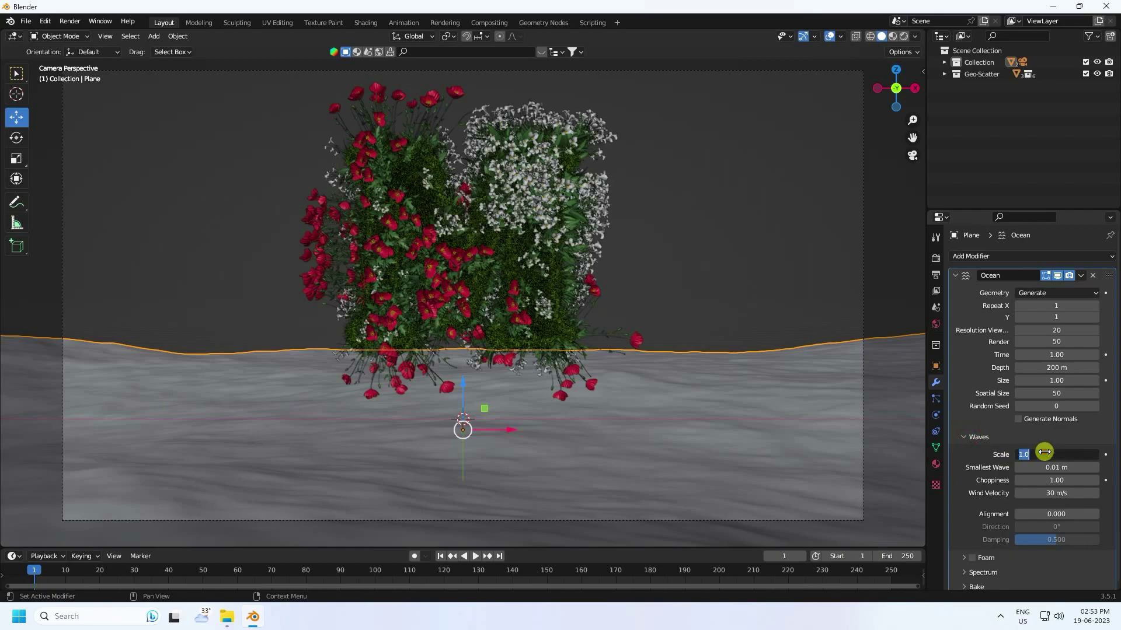
{"action": "type", "text": "2"}
{"action": "key", "text": "Return"}
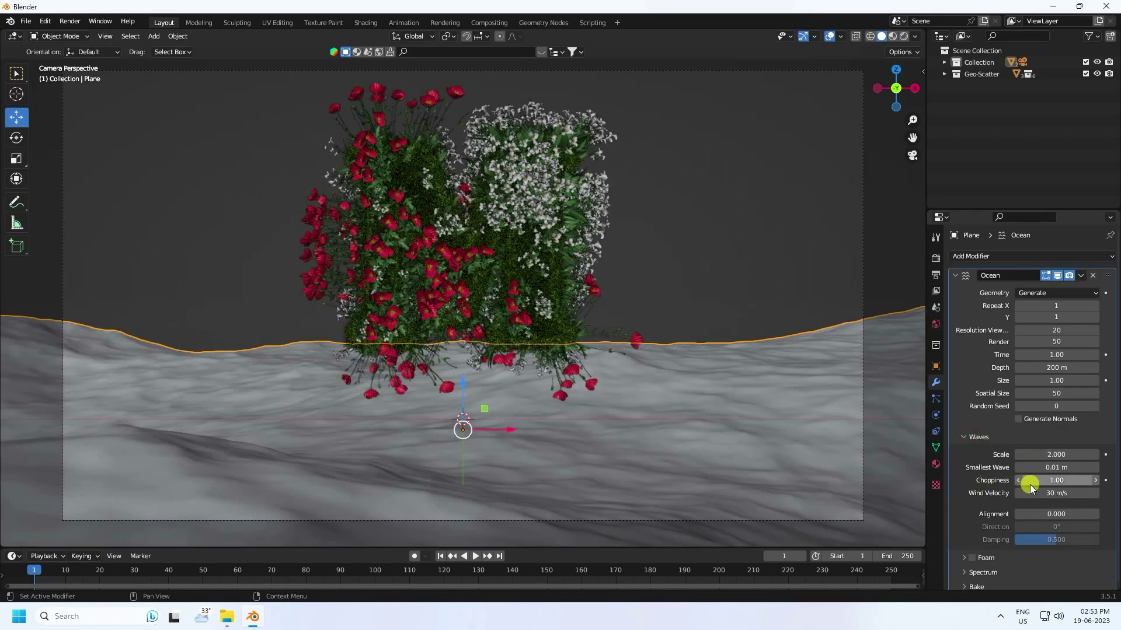
{"action": "left_click", "coordinate": [1062, 482]}
{"action": "key", "text": "Return"}
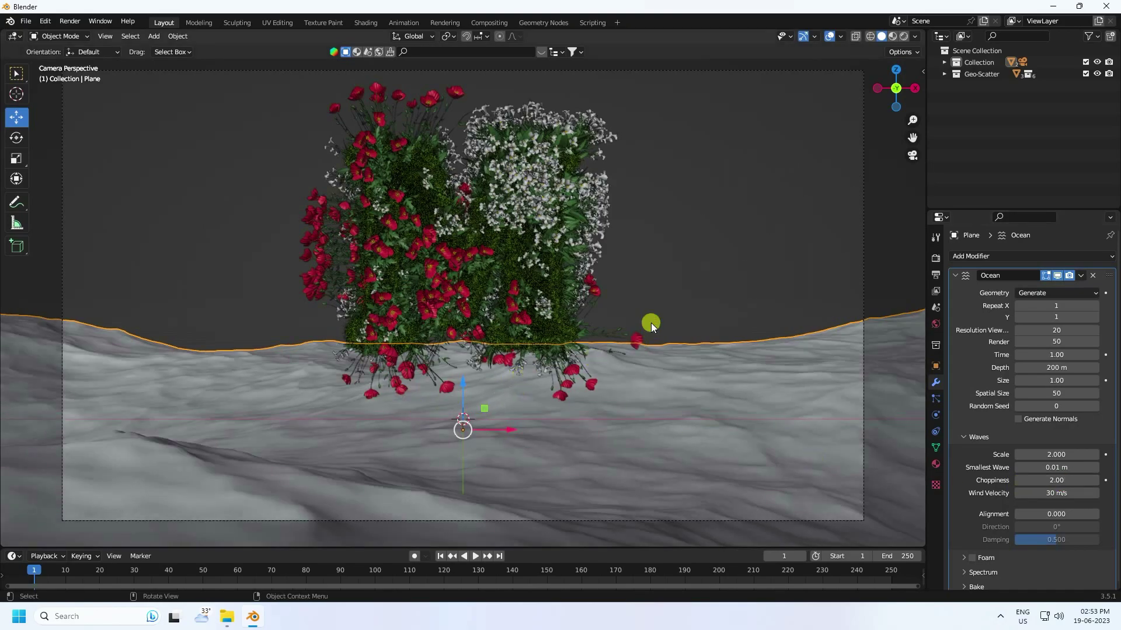
Step: Shrink the ocean plane to about 0.76 scale and deselect it
{"action": "key", "text": "s"}
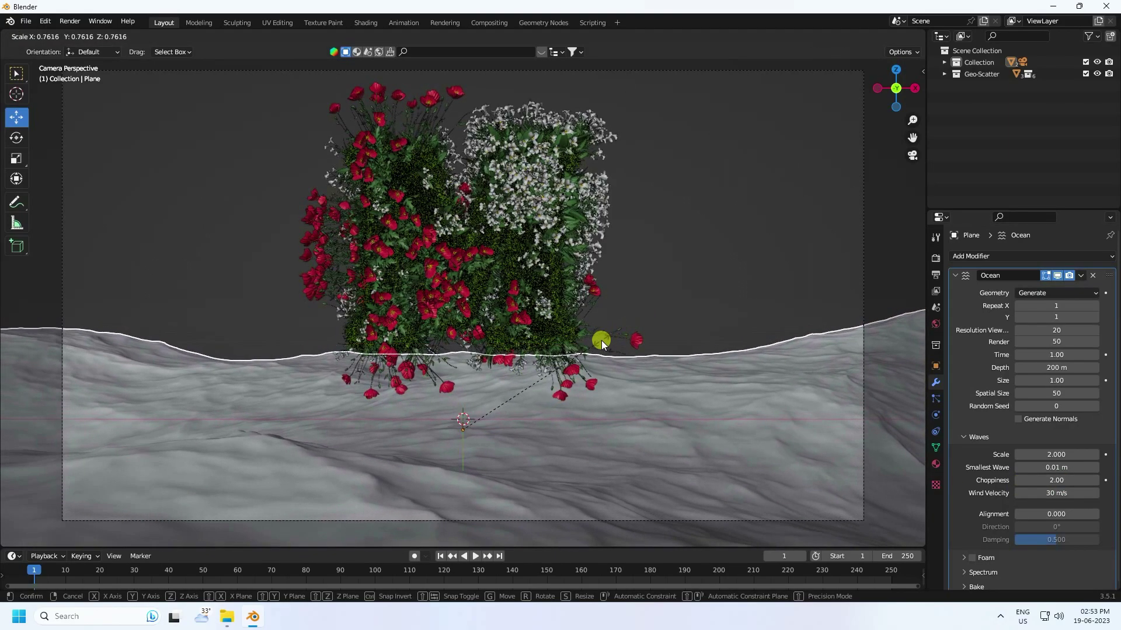
{"action": "left_click", "coordinate": [608, 338]}
{"action": "left_click", "coordinate": [657, 238]}
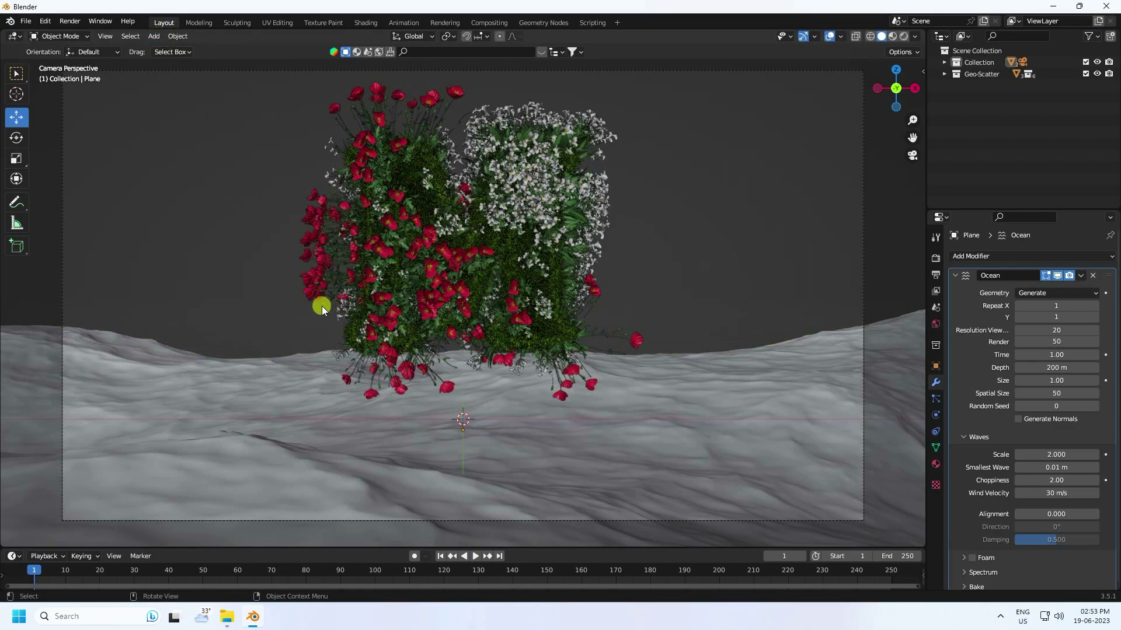
{"action": "left_click", "coordinate": [27, 23]}
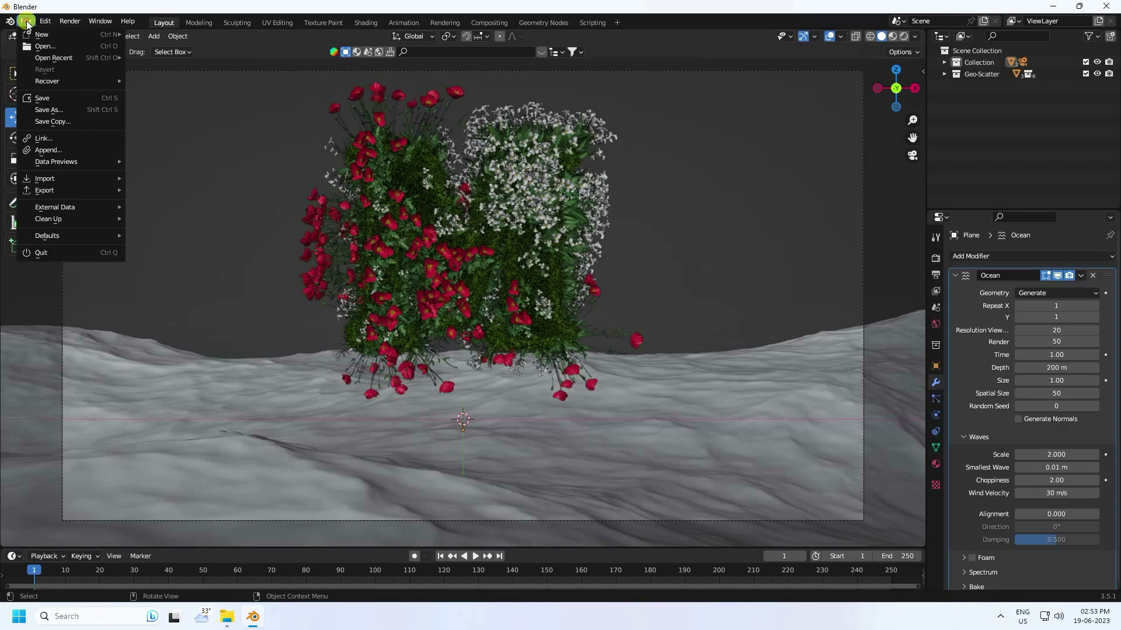
Step: Import vdbcloud_107_TallVerticalCloud.vdb from the tutorial folder as an OpenVDB volume
{"action": "left_click", "coordinate": [156, 36]}
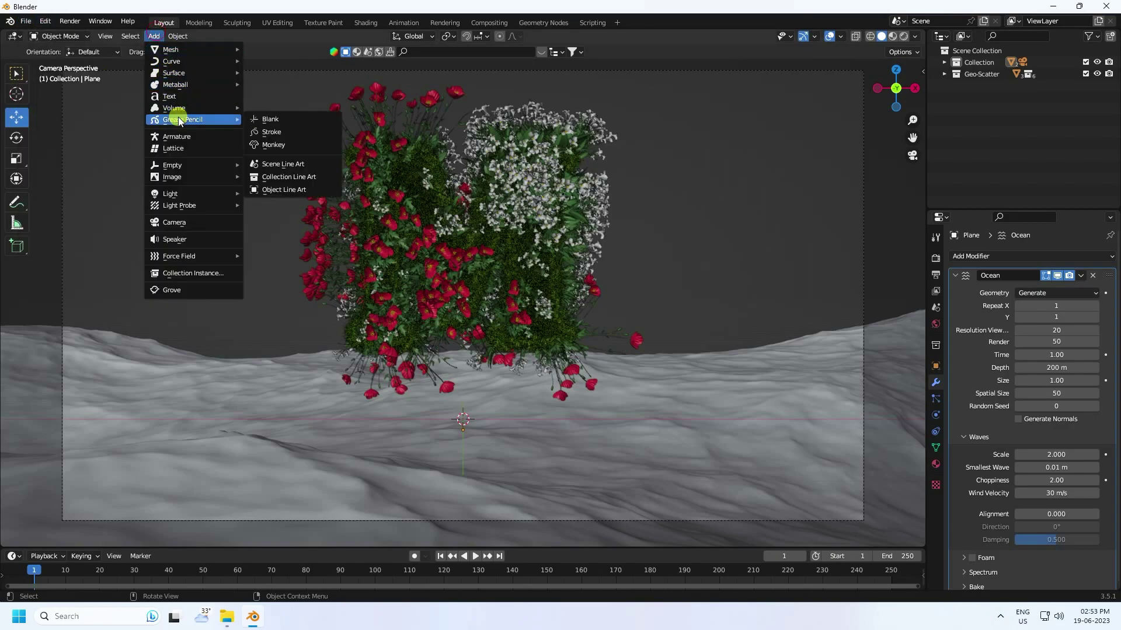
{"action": "mouse_move", "coordinate": [176, 108]}
{"action": "left_click", "coordinate": [302, 110]}
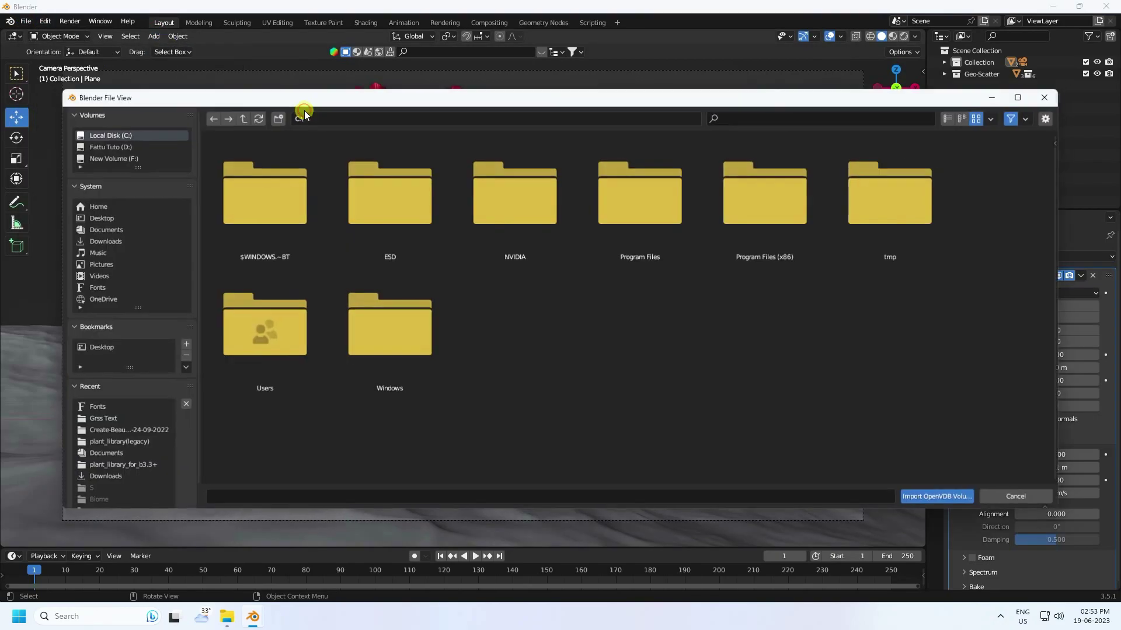
{"action": "left_click", "coordinate": [117, 431]}
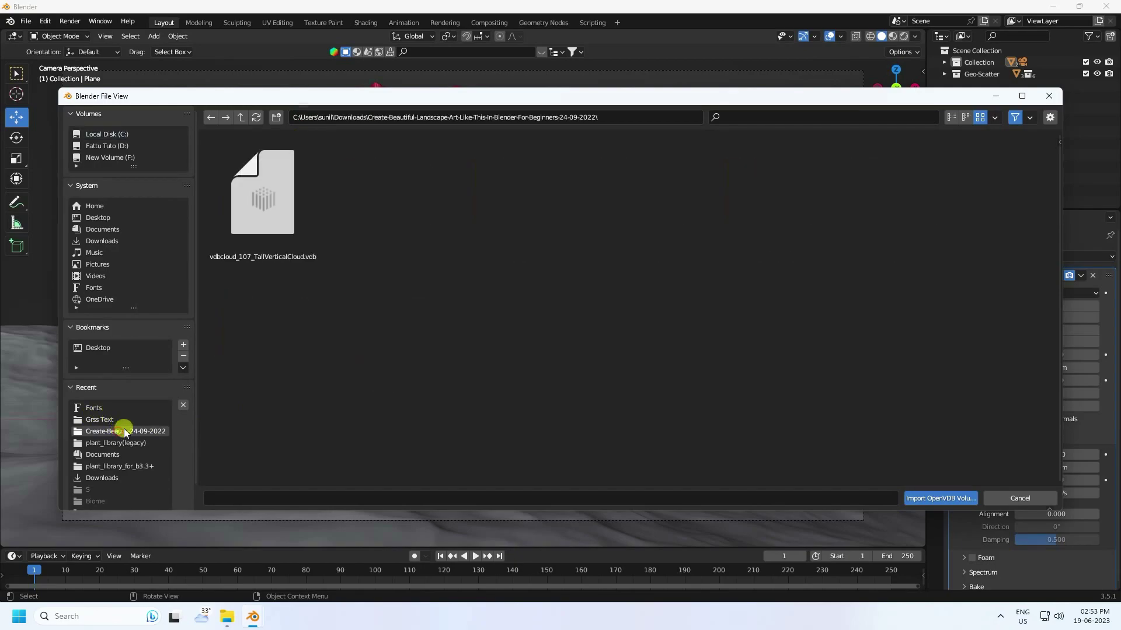
{"action": "left_click", "coordinate": [260, 220]}
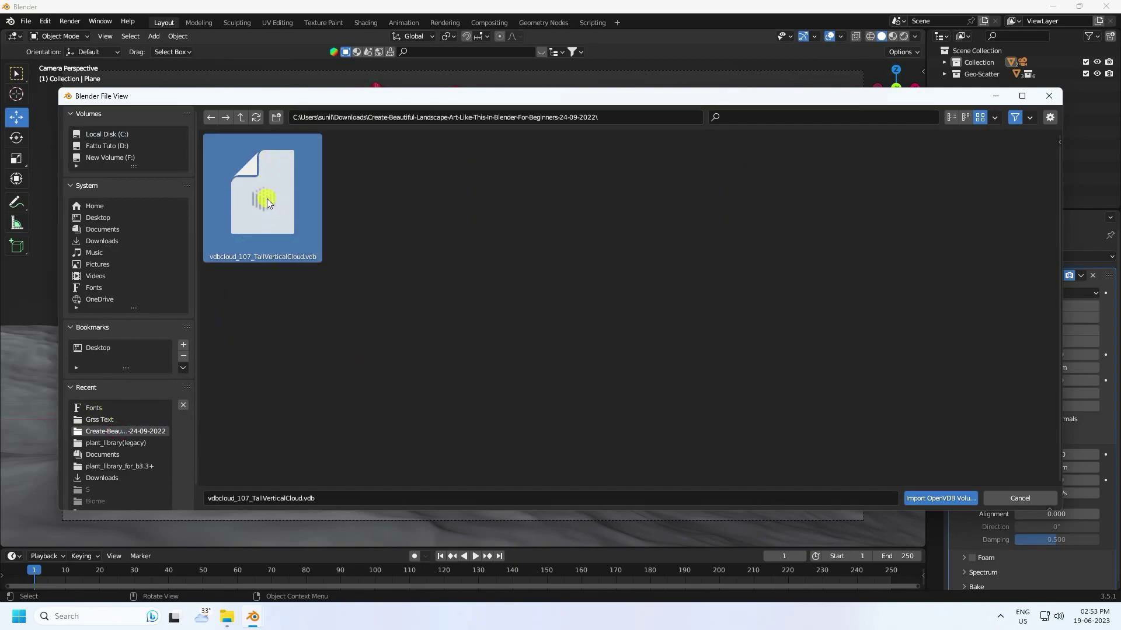
{"action": "left_click", "coordinate": [240, 210]}
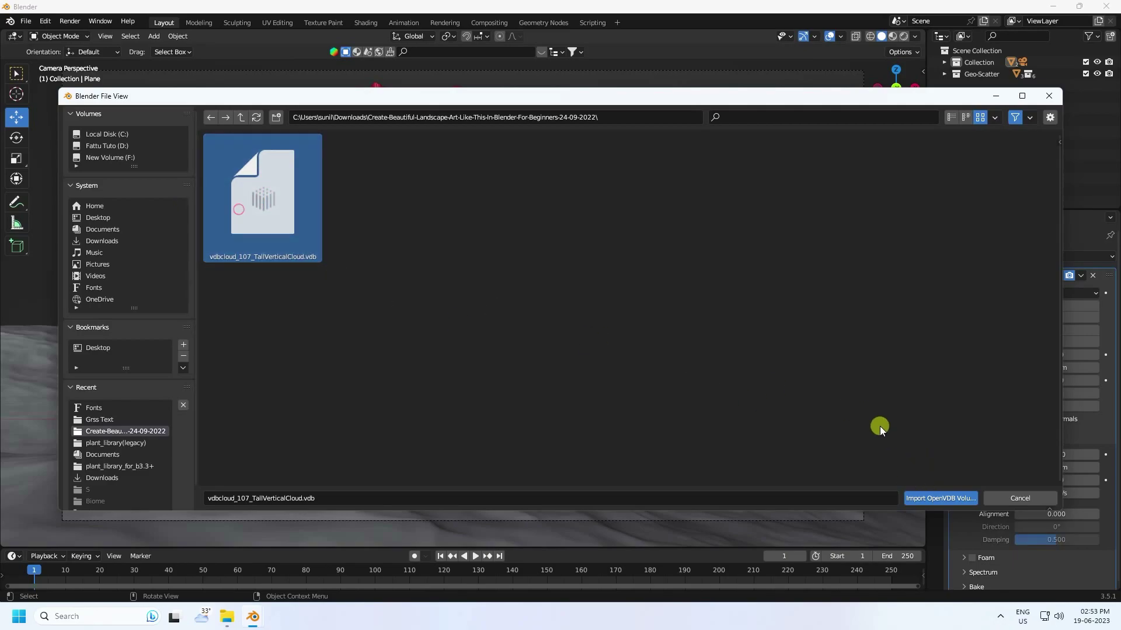
{"action": "left_click", "coordinate": [928, 498]}
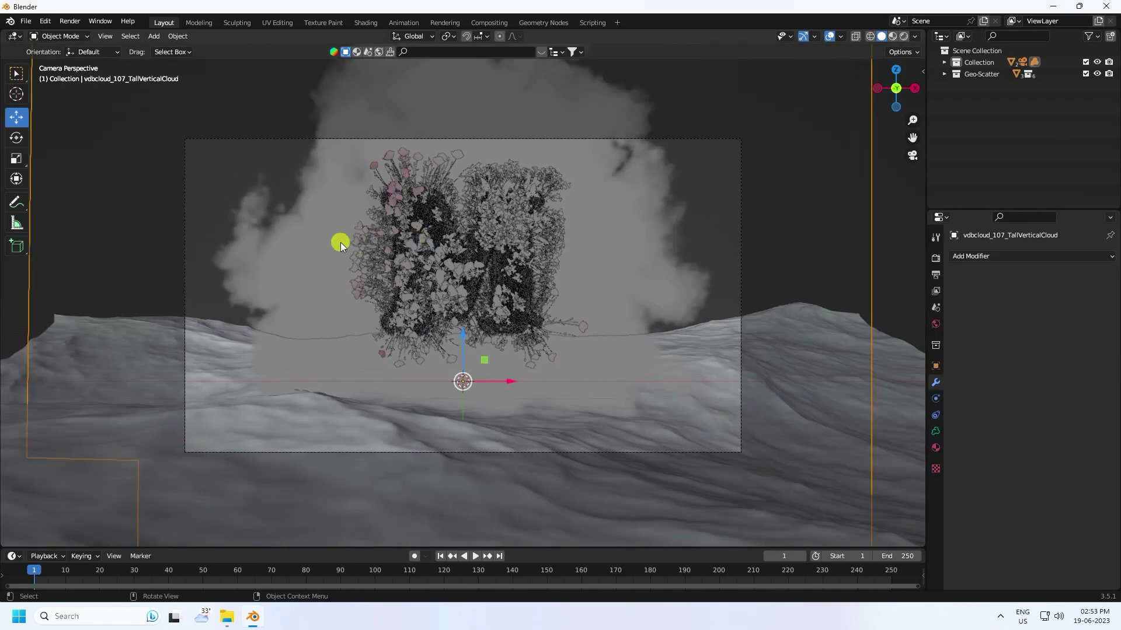
Step: Rotate the cloud volume exactly 90° around the Y axis
{"action": "middle_click_drag", "start_coordinate": [340, 244], "coordinate": [313, 251]}
{"action": "left_click", "coordinate": [17, 137]}
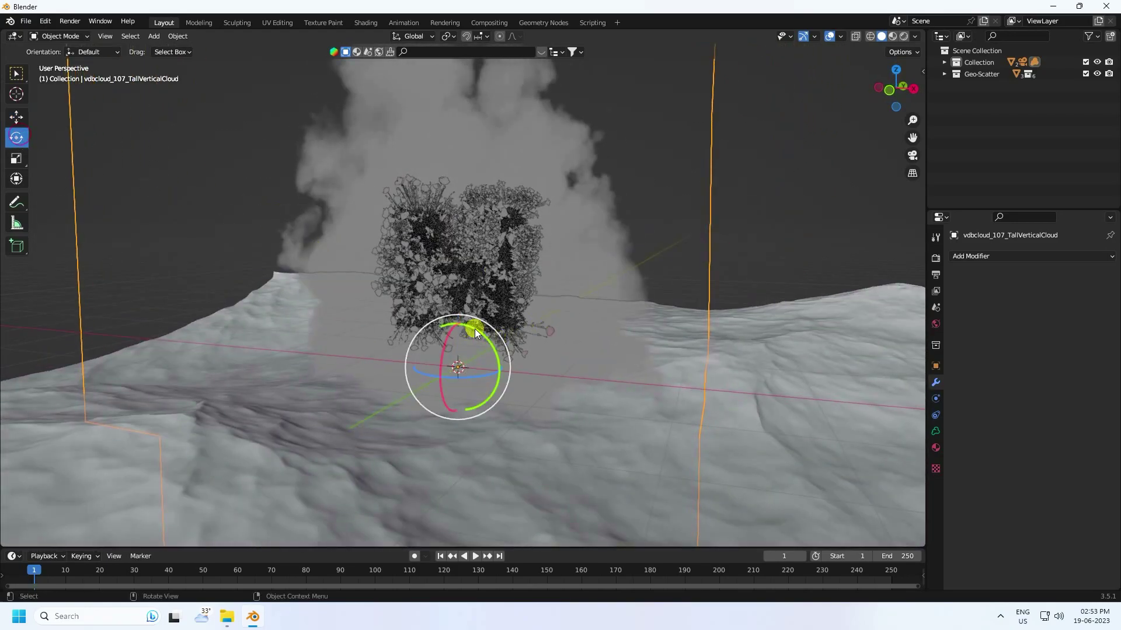
{"action": "left_click_drag", "start_coordinate": [475, 328], "coordinate": [488, 386]}
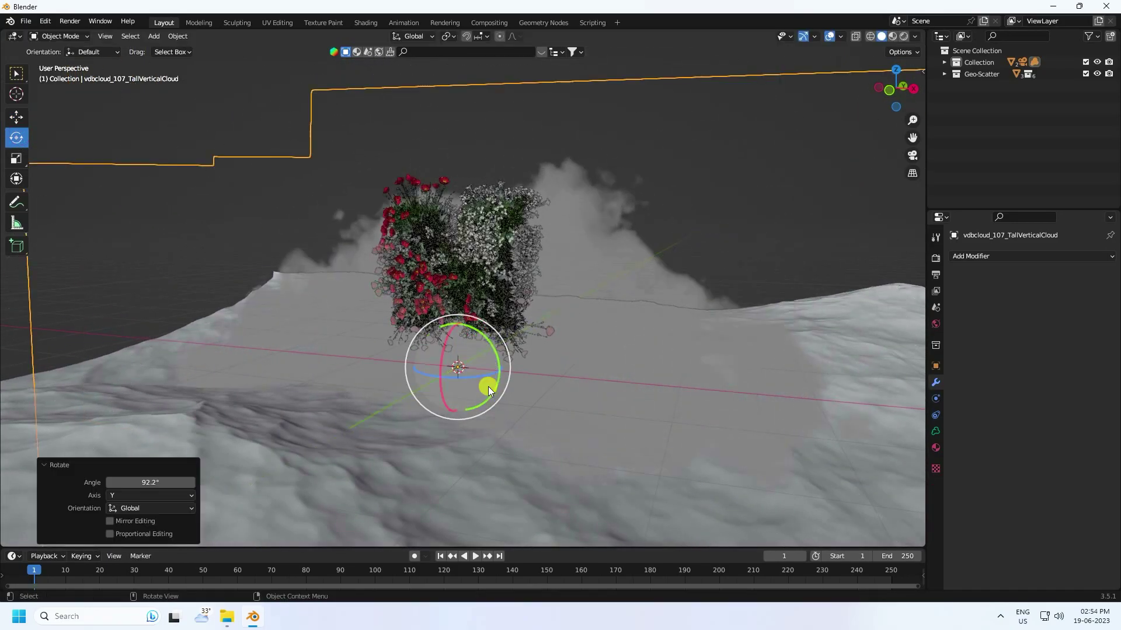
{"action": "left_click", "coordinate": [145, 482]}
{"action": "key", "text": "Return"}
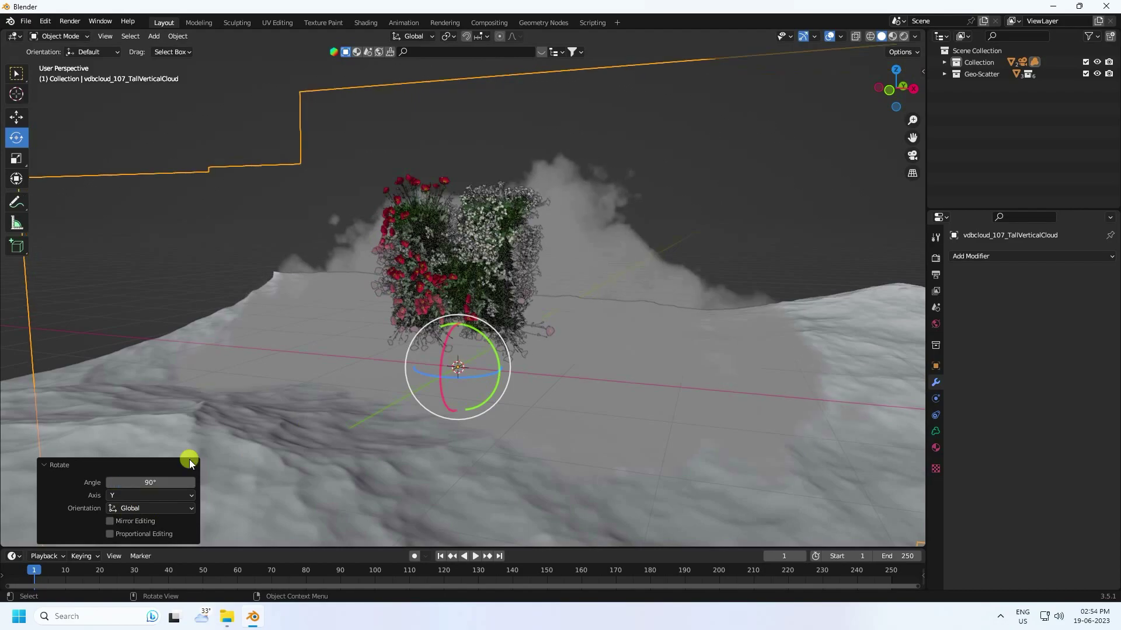
Step: Shrink the cloud to about 0.37 scale, checking the result through the camera
{"action": "key", "text": "KP_0"}
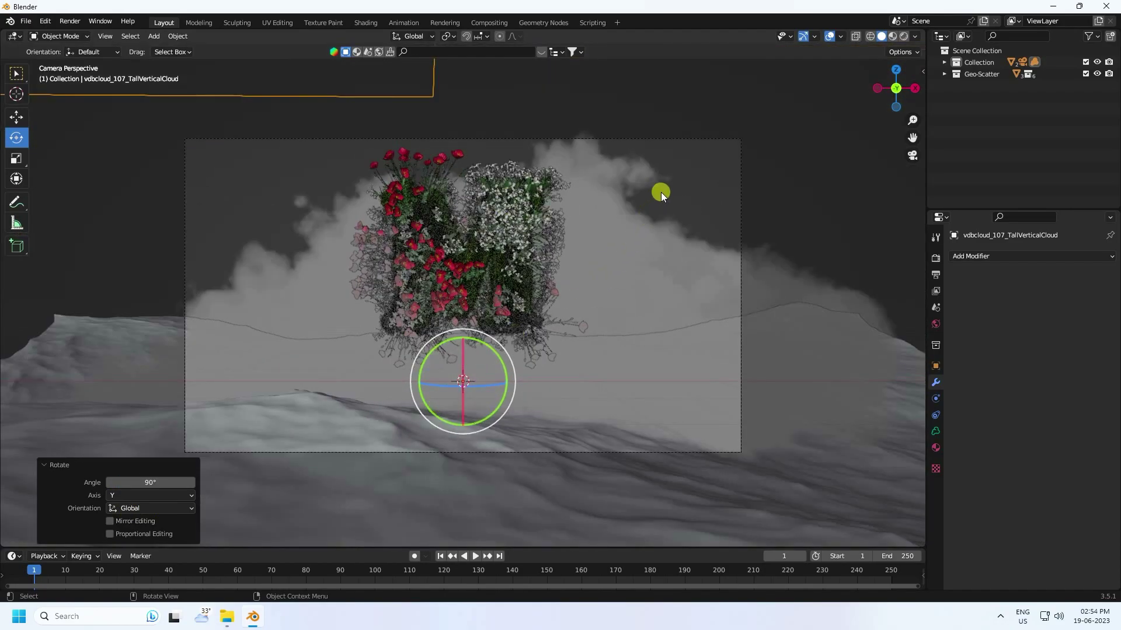
{"action": "key", "text": "s"}
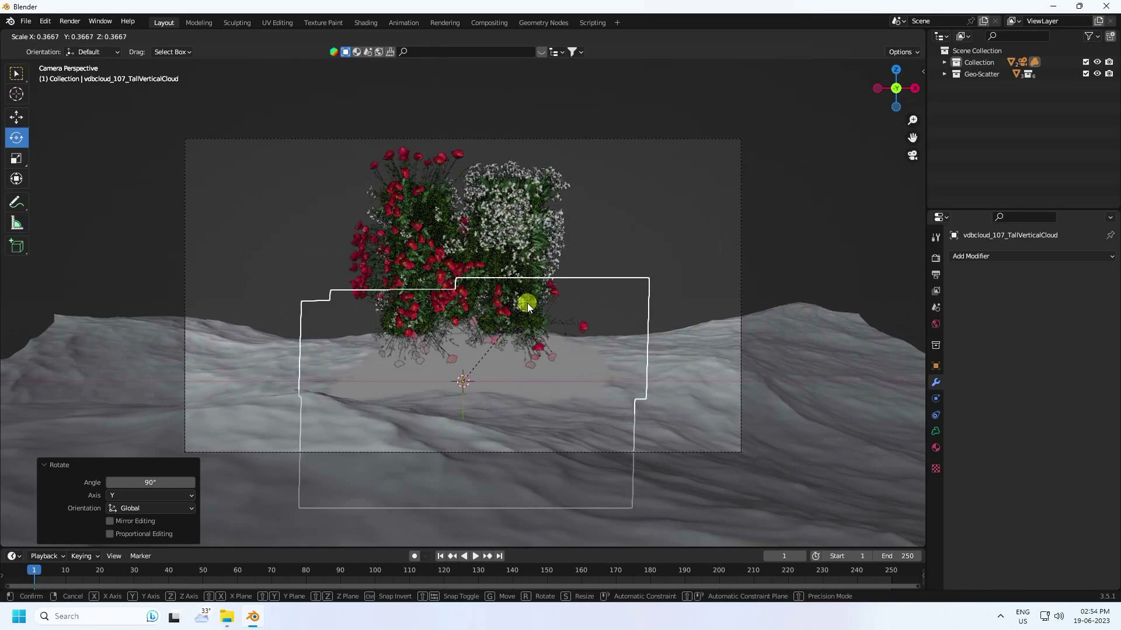
{"action": "left_click", "coordinate": [527, 303]}
{"action": "left_click", "coordinate": [16, 121]}
{"action": "middle_click_drag", "start_coordinate": [300, 222], "coordinate": [496, 295]}
{"action": "key", "text": "KP_0"}
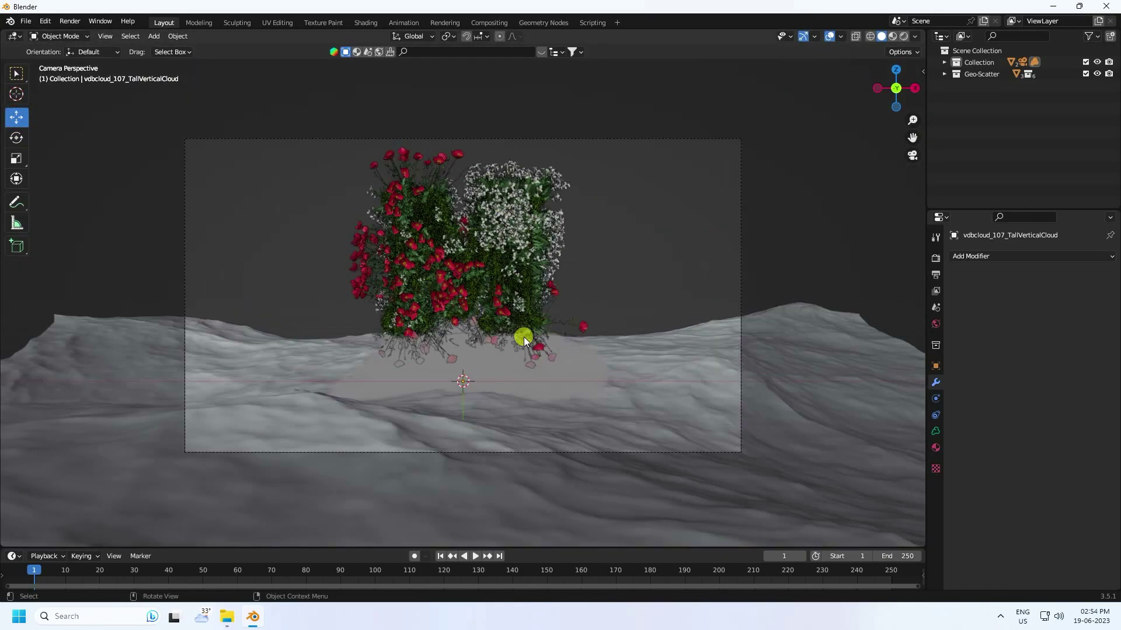
{"action": "scroll", "coordinate": [523, 337], "scroll_direction": "up", "scroll_amount": 3}
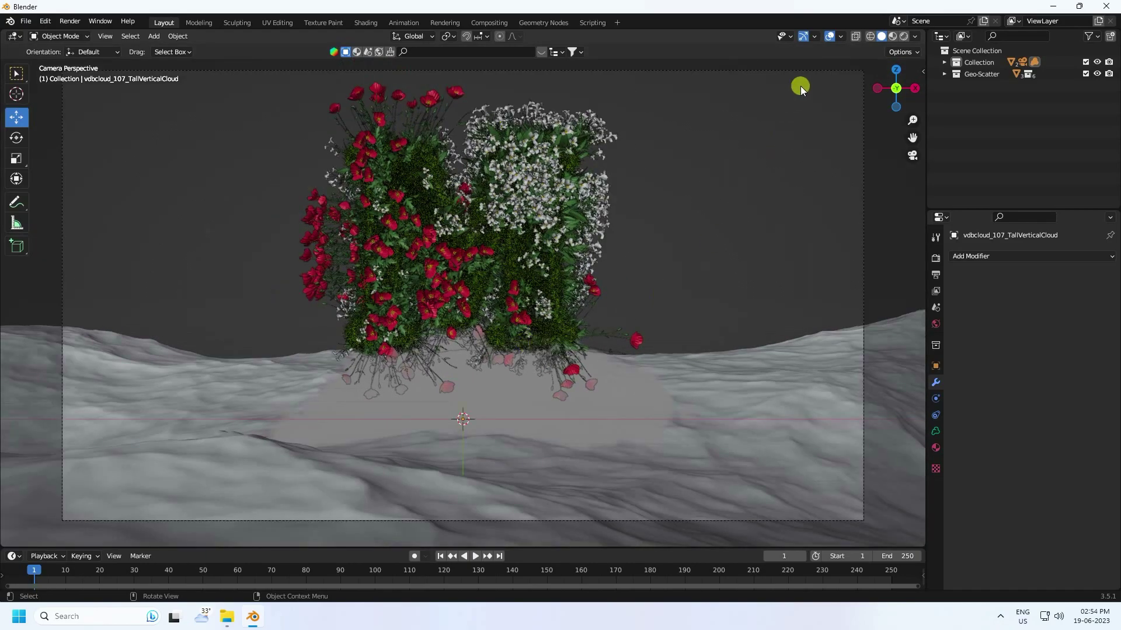
Step: Switch the render engine to Cycles using GPU Compute
{"action": "left_click", "coordinate": [935, 258]}
{"action": "left_click", "coordinate": [1041, 256]}
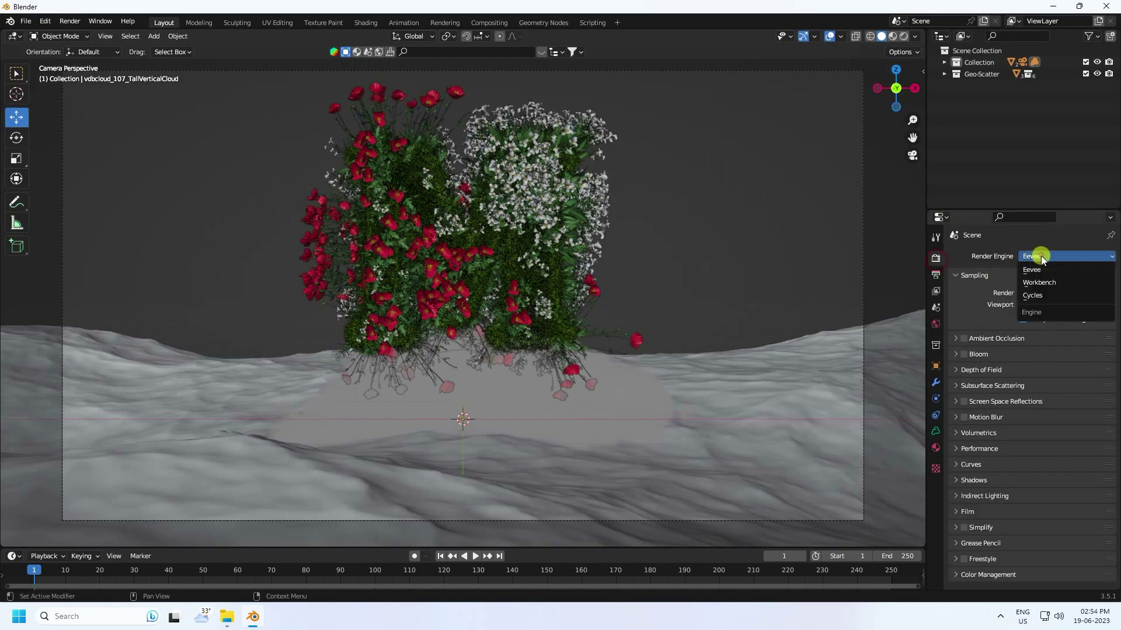
{"action": "left_click", "coordinate": [1031, 295]}
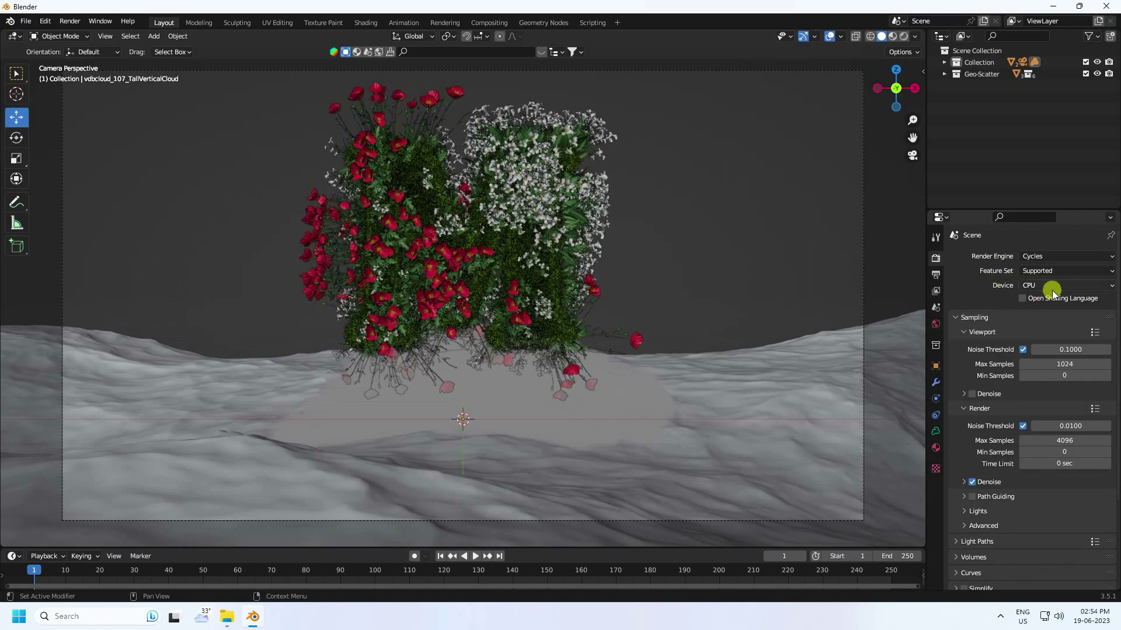
{"action": "left_click", "coordinate": [1052, 290]}
{"action": "left_click", "coordinate": [1035, 312]}
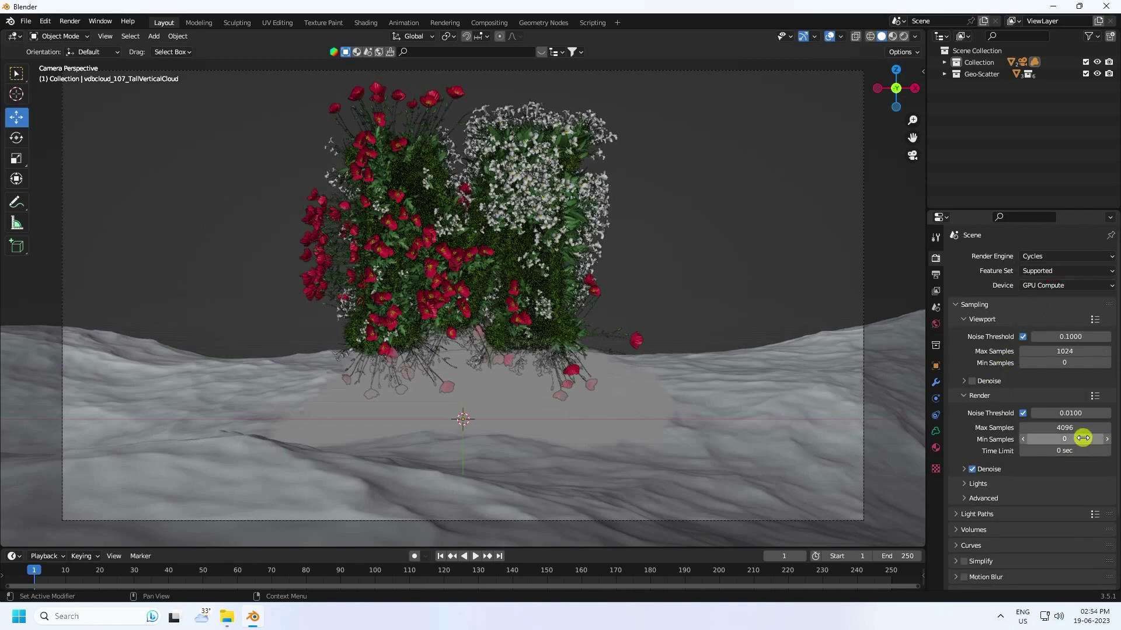
Step: Set 256 render and 128 viewport samples and preview the scene in Rendered shading
{"action": "left_click", "coordinate": [1058, 424]}
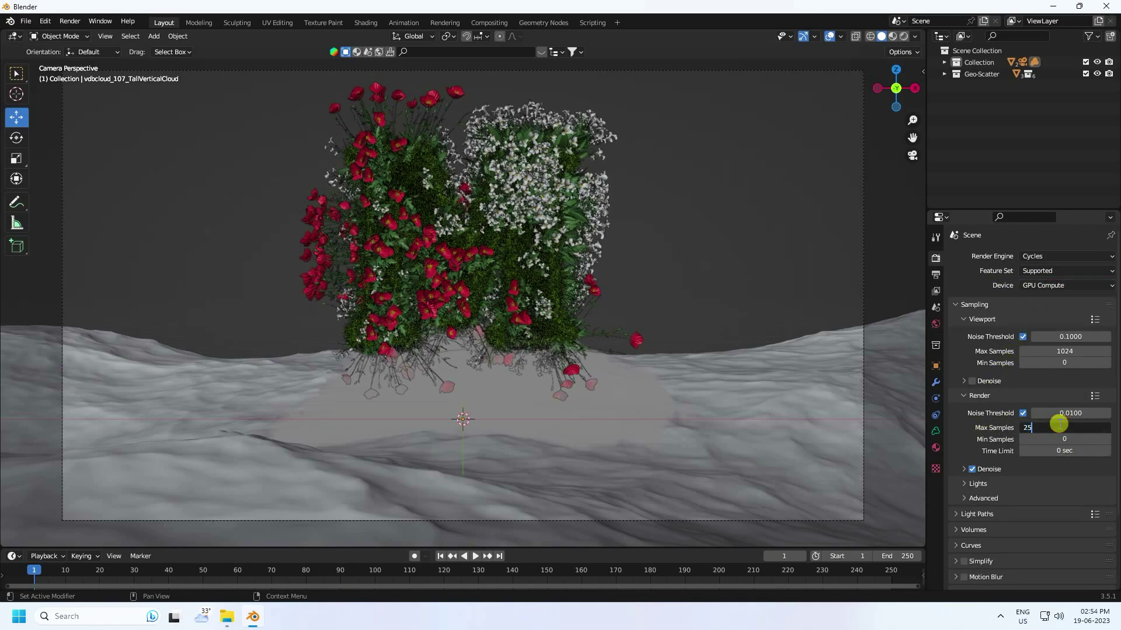
{"action": "type", "text": "256"}
{"action": "key", "text": "Return"}
{"action": "left_click", "coordinate": [1059, 351]}
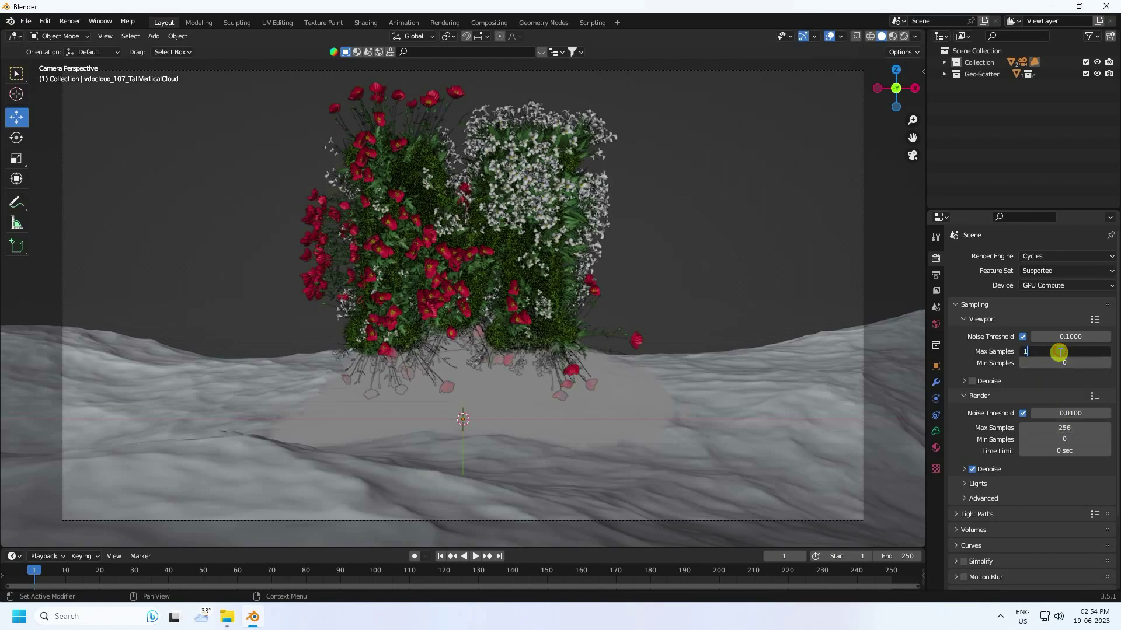
{"action": "key", "text": "Return"}
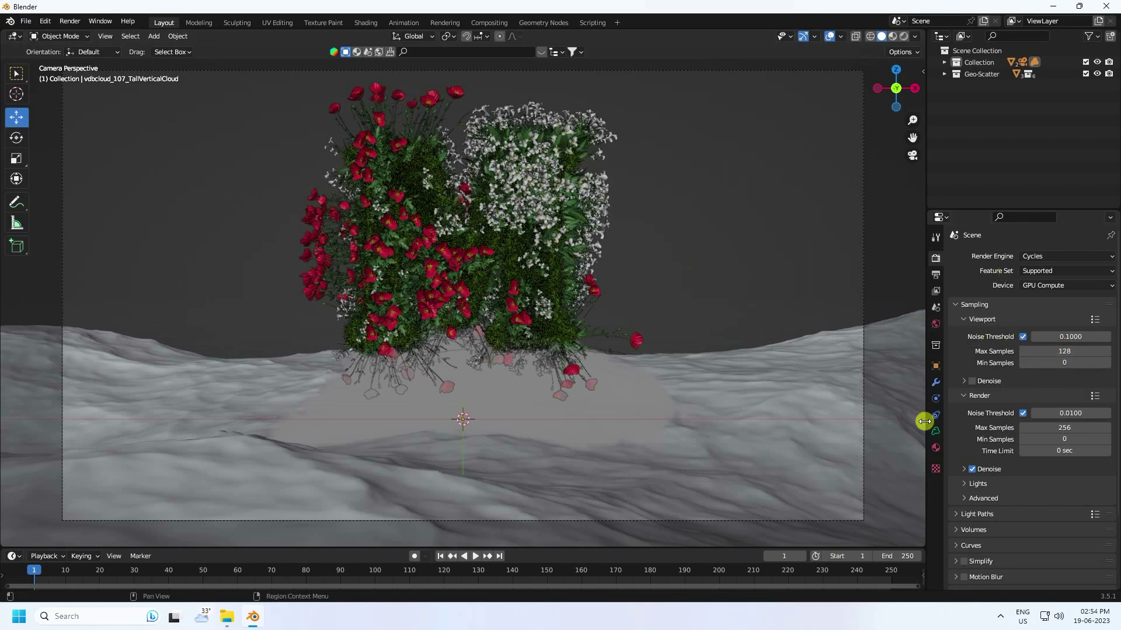
{"action": "left_click", "coordinate": [902, 36]}
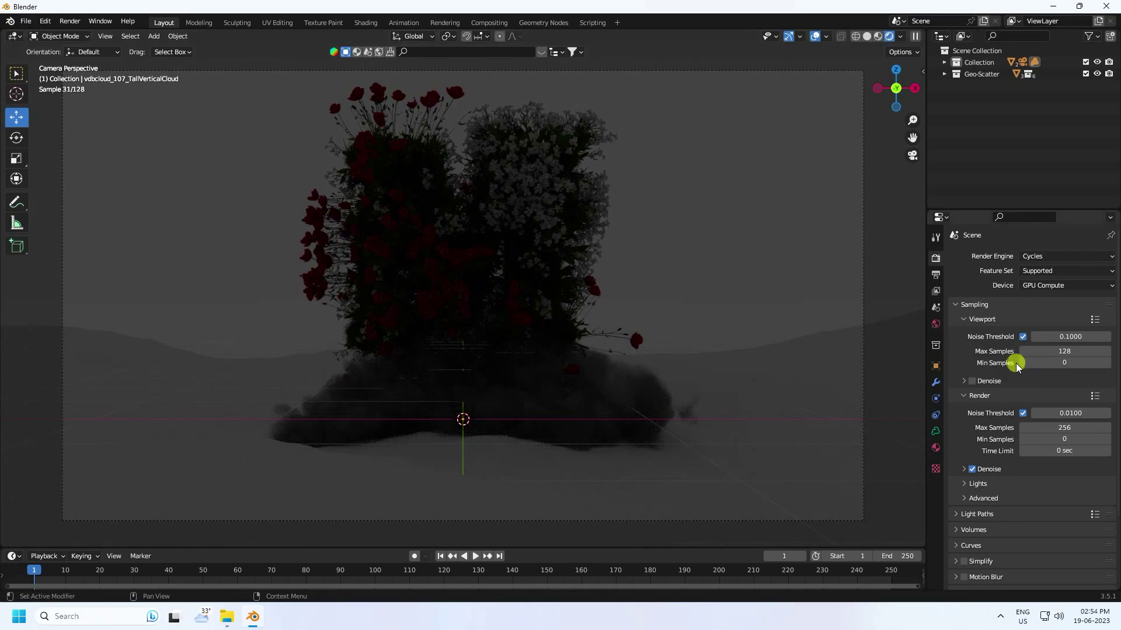
{"action": "left_click", "coordinate": [936, 324]}
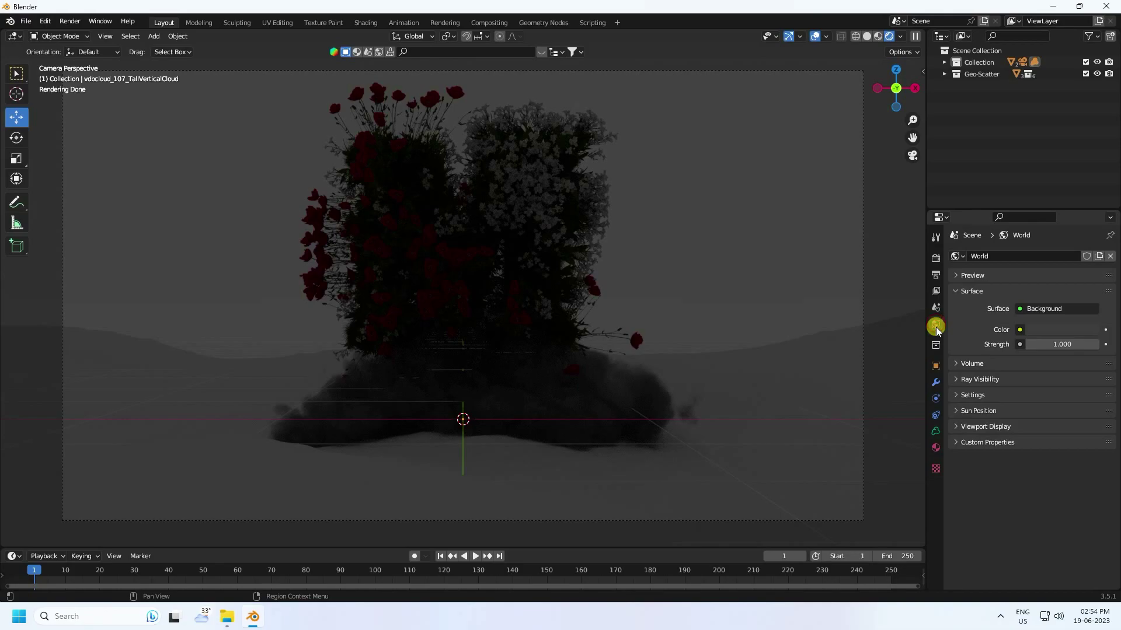
Step: Make the world a Nishita Sky Texture with 5° sun size and 20° elevation
{"action": "left_click", "coordinate": [1020, 330]}
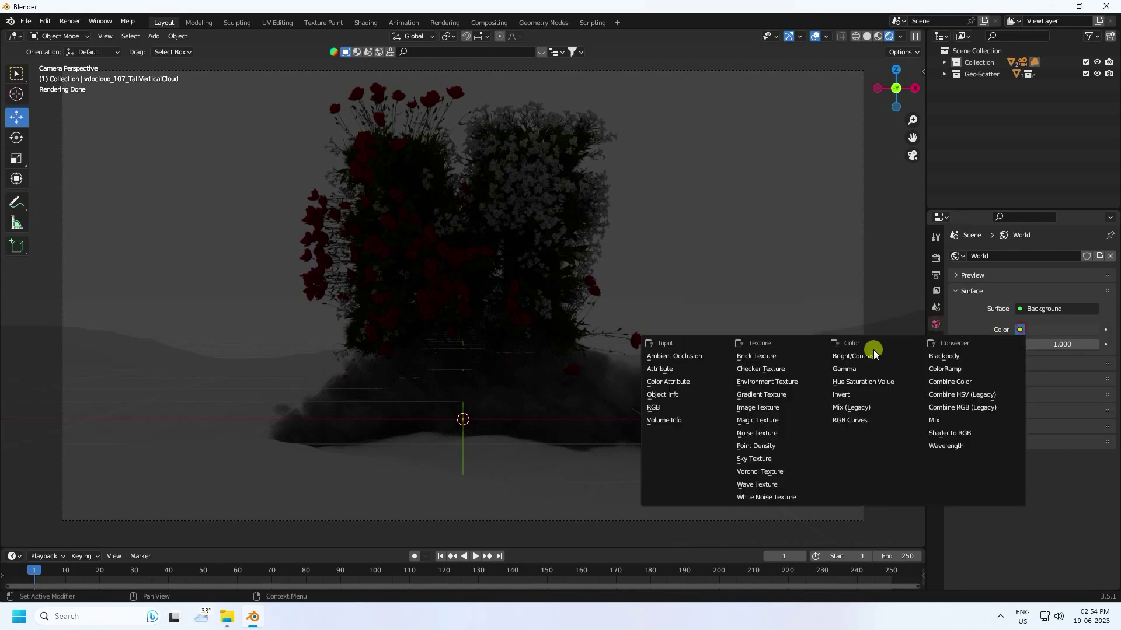
{"action": "left_click", "coordinate": [767, 459]}
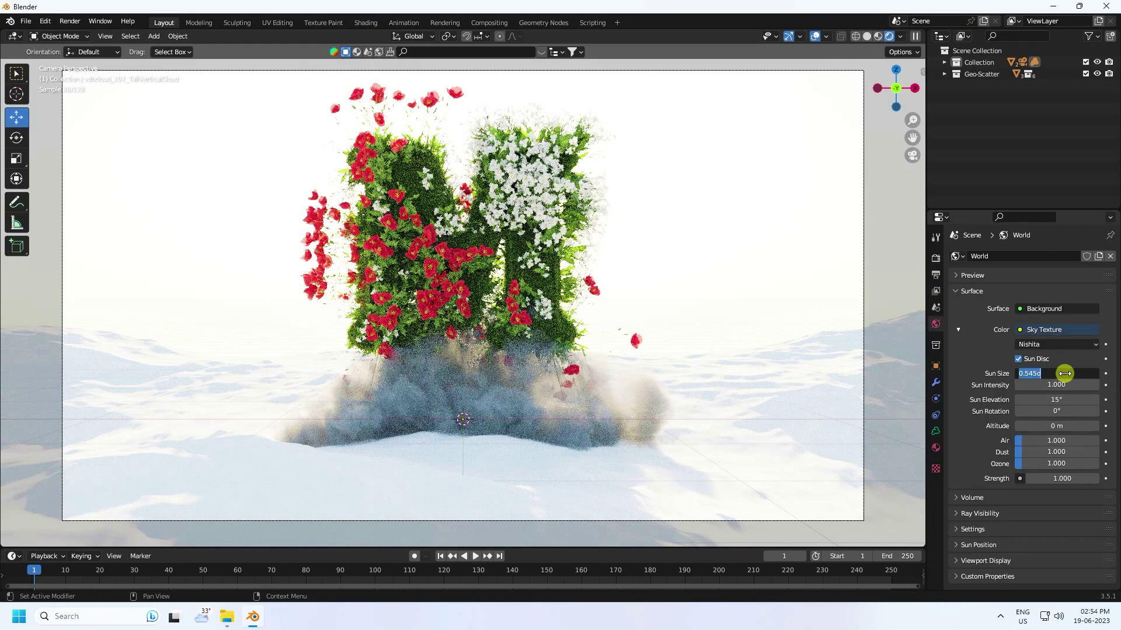
{"action": "key", "text": "Return"}
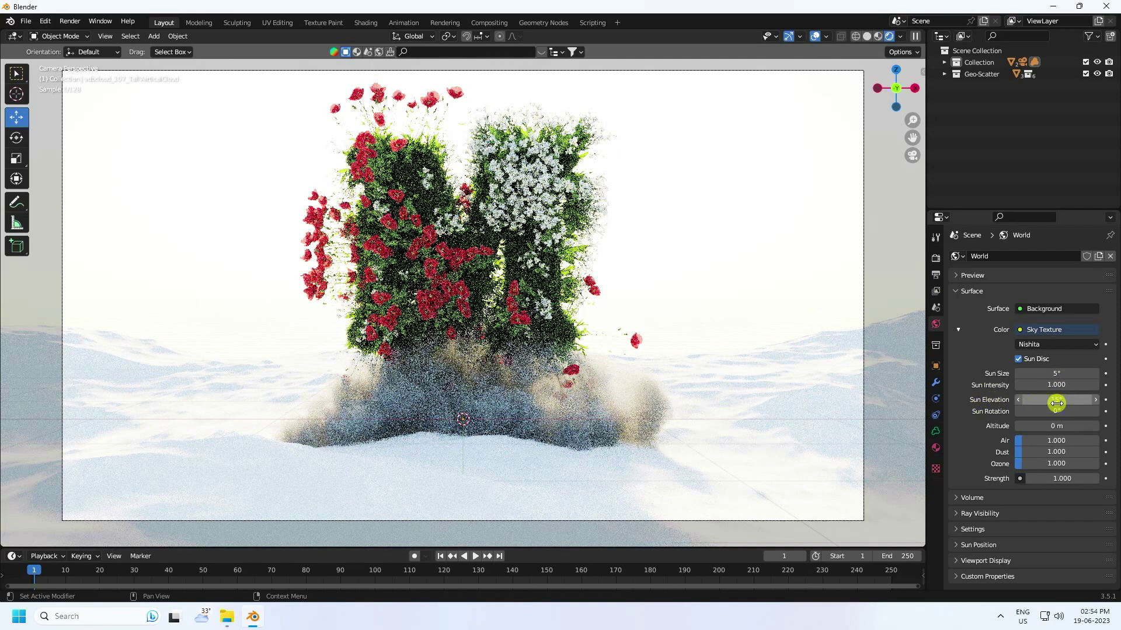
{"action": "left_click", "coordinate": [1056, 402]}
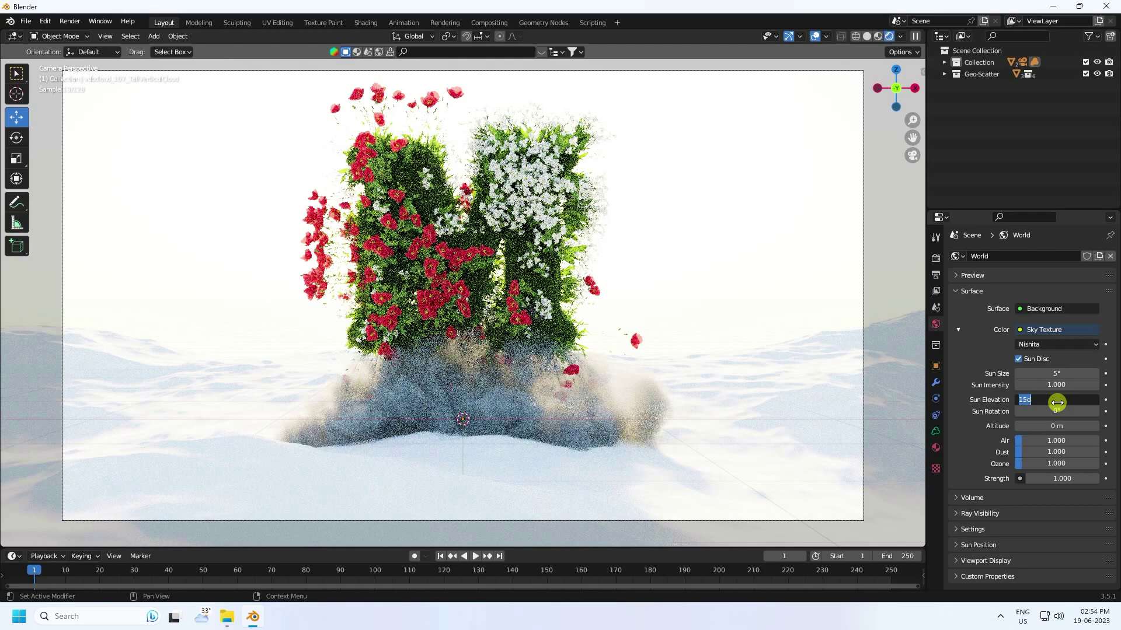
{"action": "type", "text": "20"}
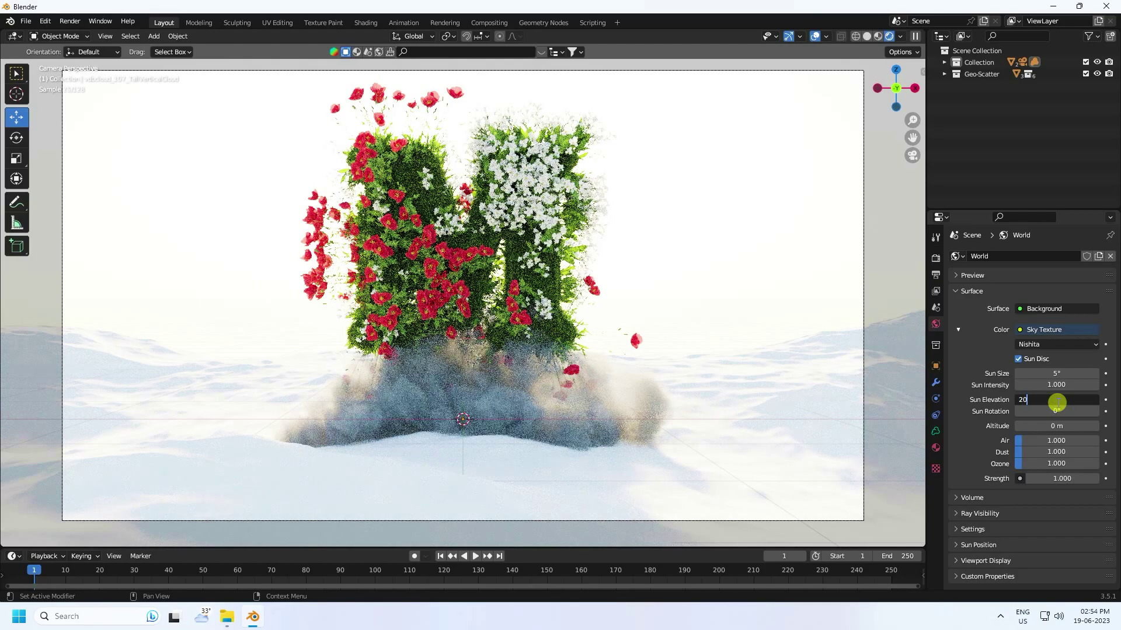
{"action": "key", "text": "Return"}
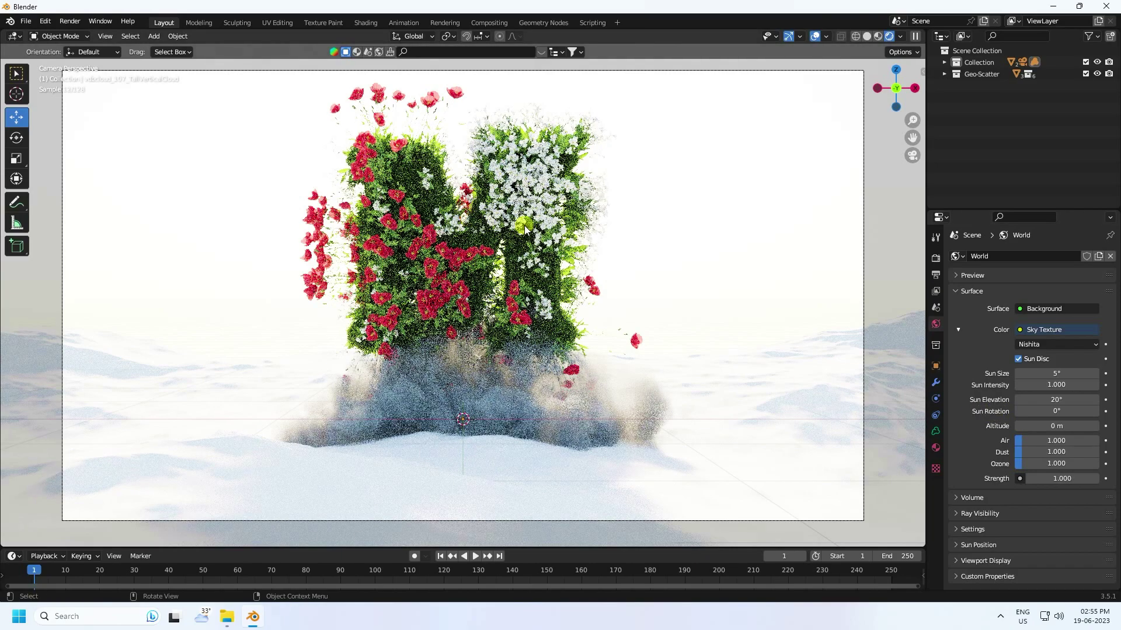
Step: Set the sky's sun rotation to 100°, strength 0.5 and ozone 5
{"action": "left_click", "coordinate": [1049, 412]}
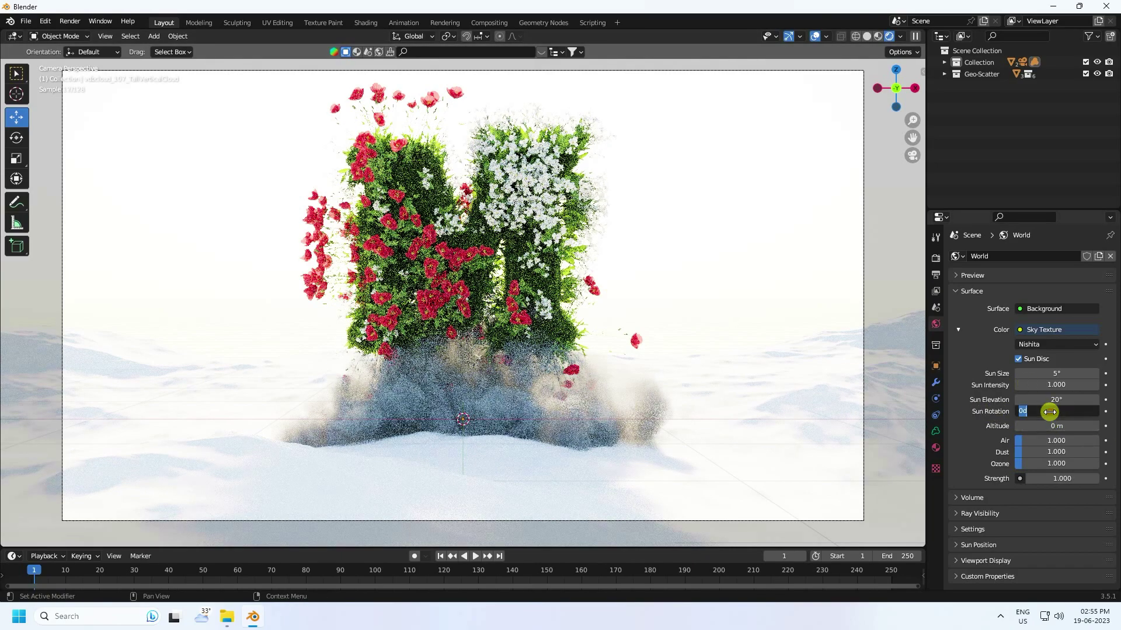
{"action": "type", "text": "100"}
{"action": "key", "text": "Return"}
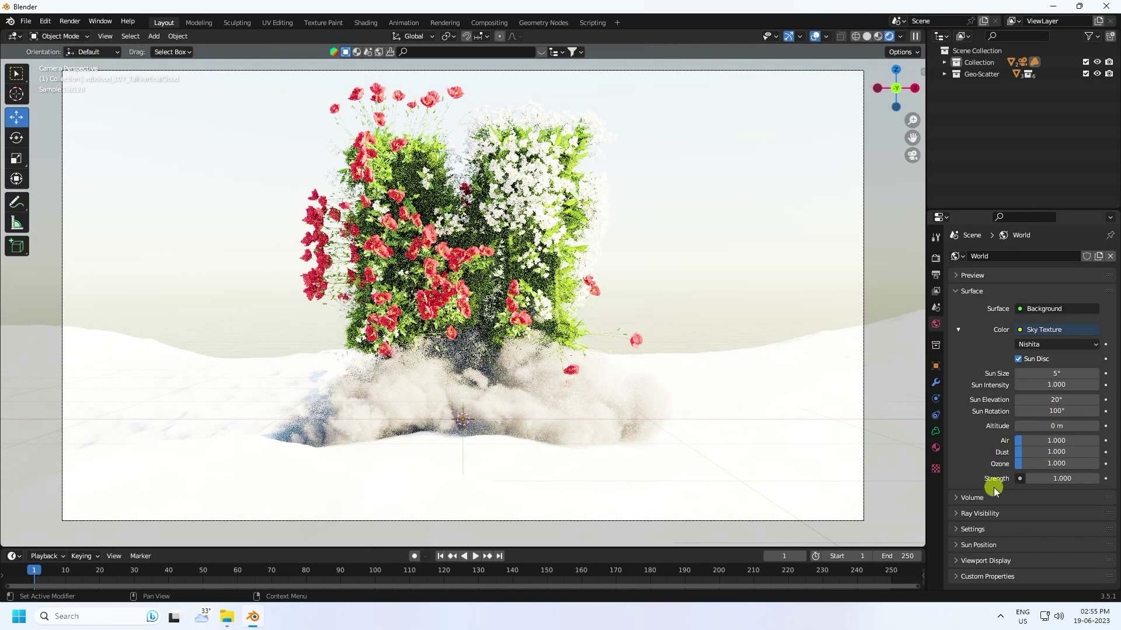
{"action": "double_click", "coordinate": [1049, 479]}
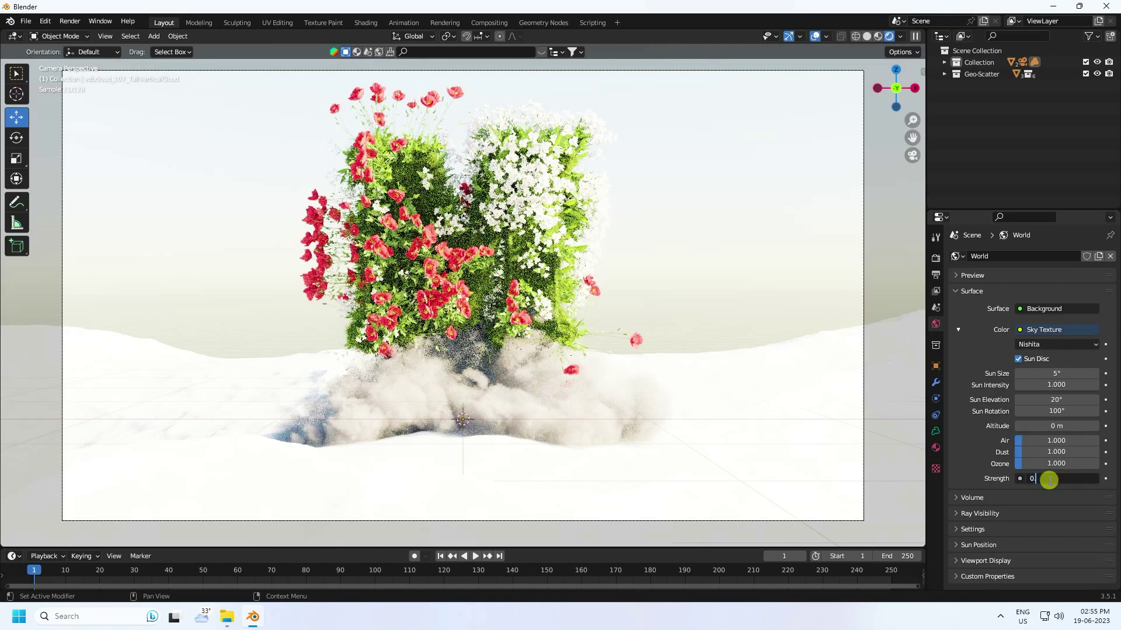
{"action": "type", "text": "0.5"}
{"action": "key", "text": "Return"}
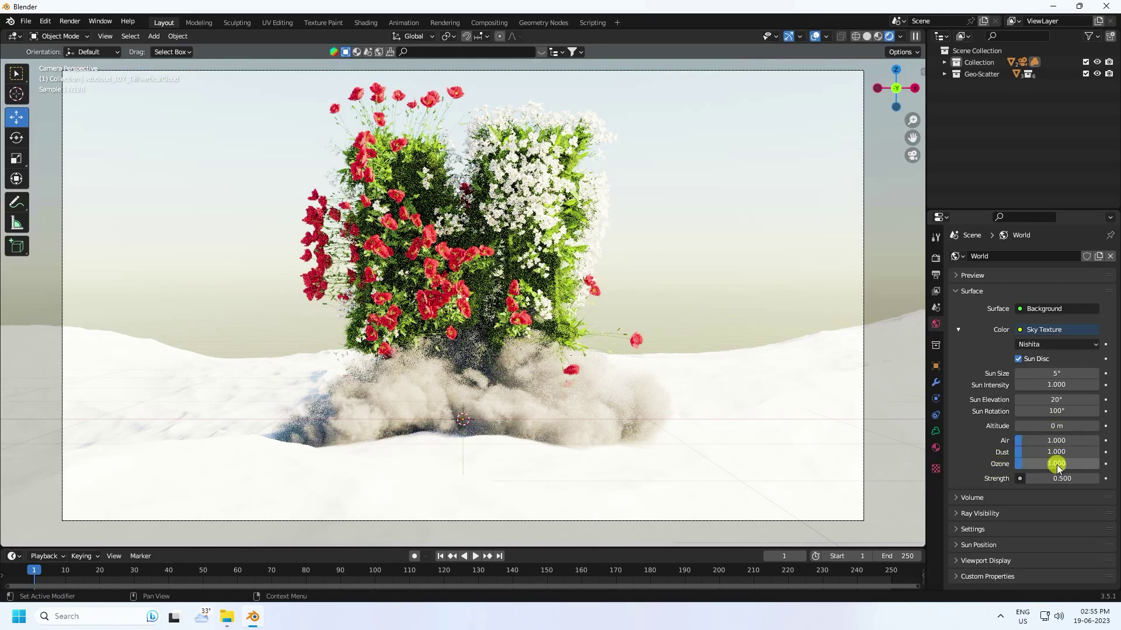
{"action": "type", "text": "5"}
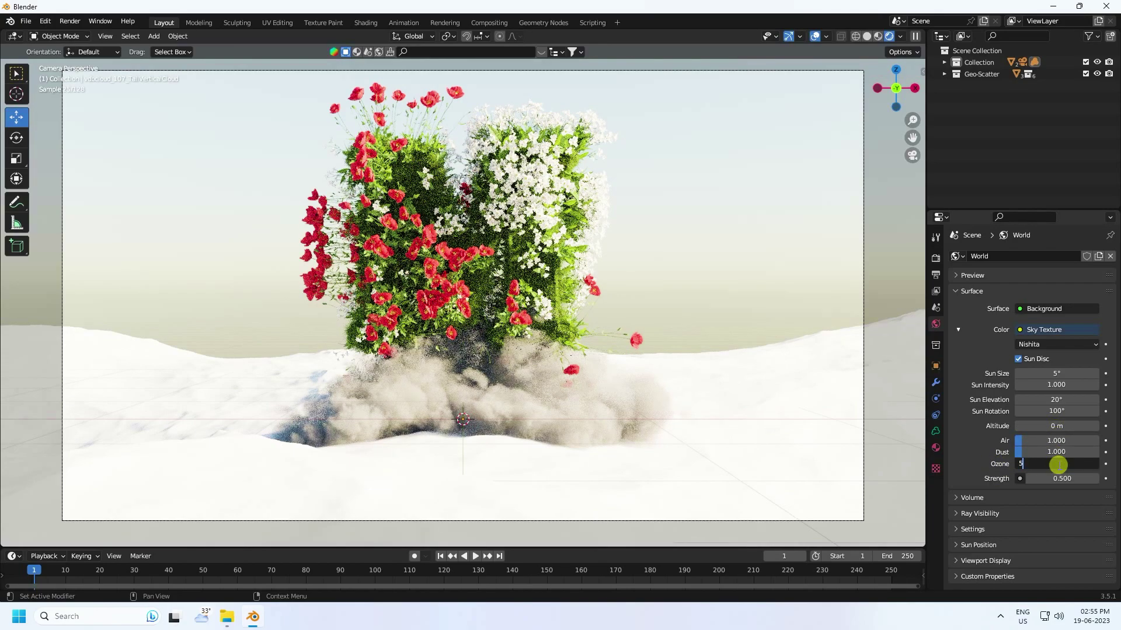
{"action": "key", "text": "Return"}
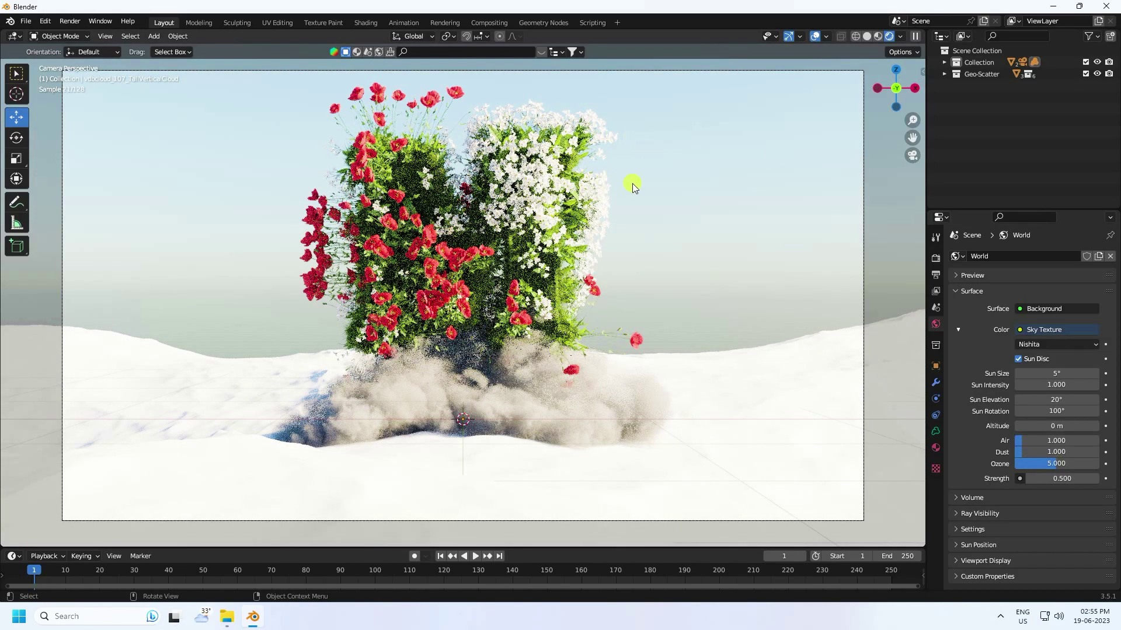
Step: Select the cloud volume and give it a new material, Material.001
{"action": "left_click", "coordinate": [593, 408]}
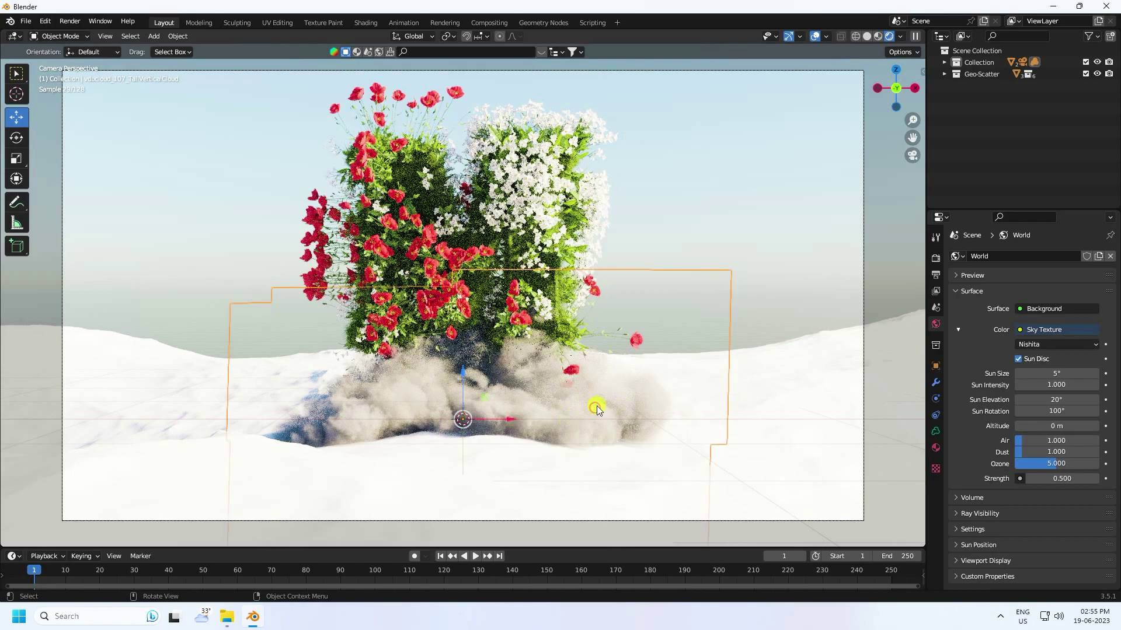
{"action": "left_click", "coordinate": [934, 448]}
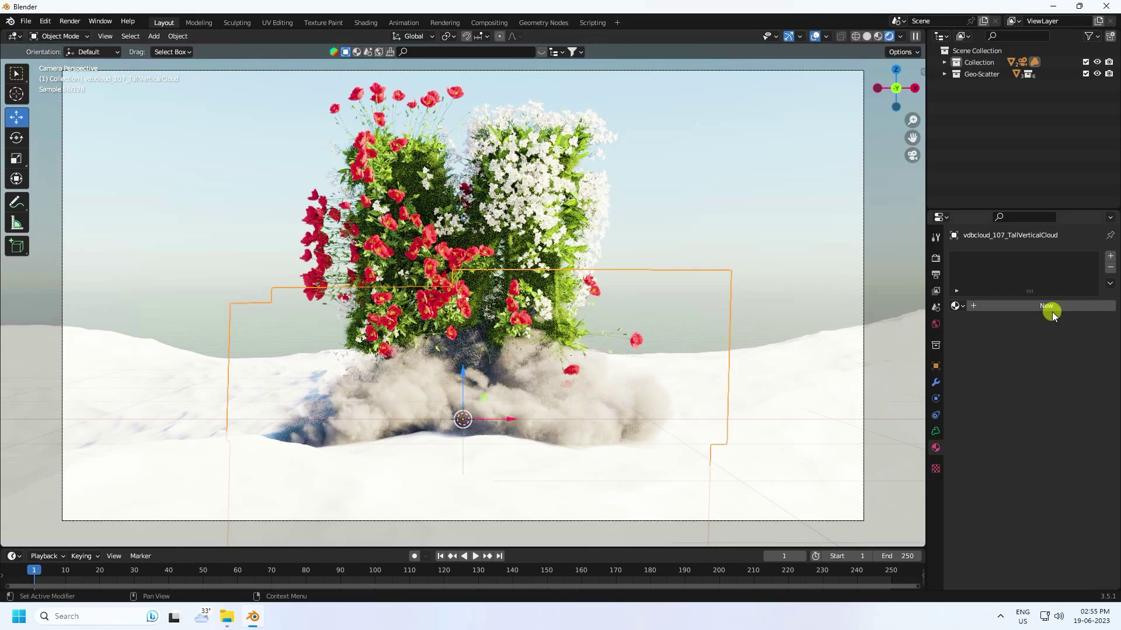
{"action": "left_click", "coordinate": [1036, 306]}
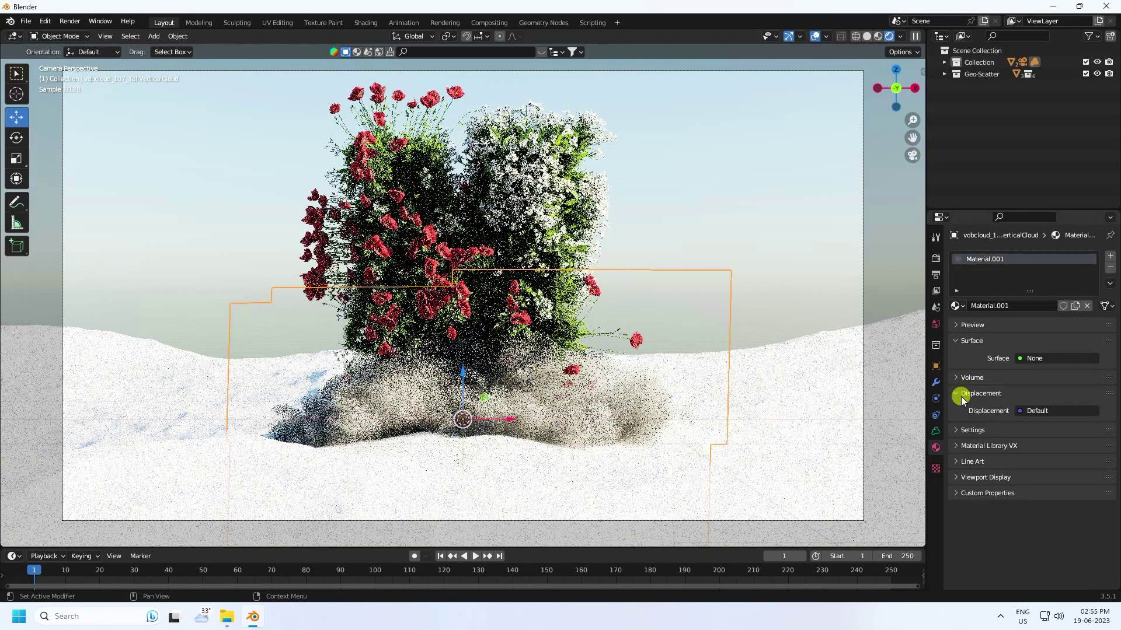
{"action": "left_click", "coordinate": [971, 378]}
Step: Set the Principled Volume colour to pink, HSV 0.9 / 0.7 / 1
{"action": "left_click", "coordinate": [1058, 411]}
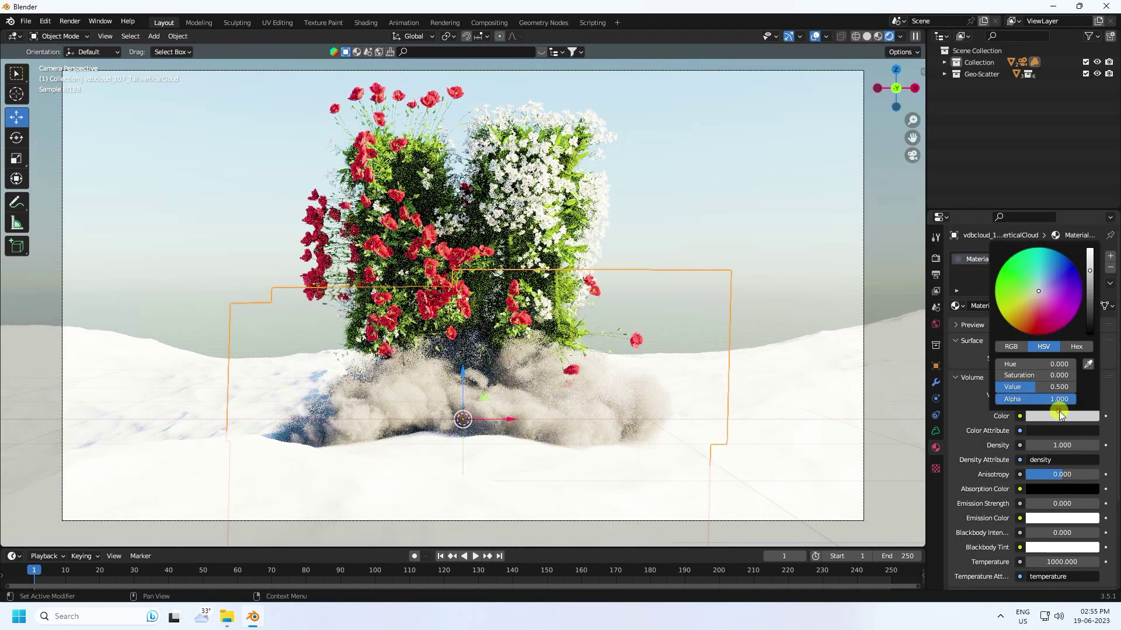
{"action": "left_click", "coordinate": [1031, 363]}
{"action": "type", "text": "."}
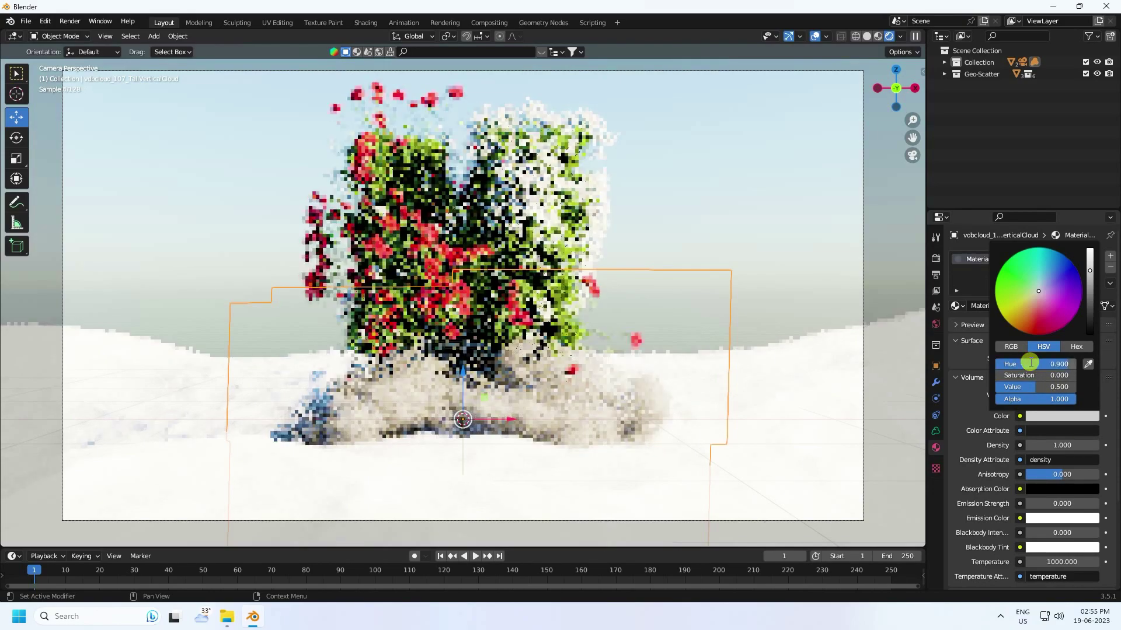
{"action": "key", "text": "Return"}
{"action": "left_click", "coordinate": [1025, 375]}
{"action": "type", "text": ".7"}
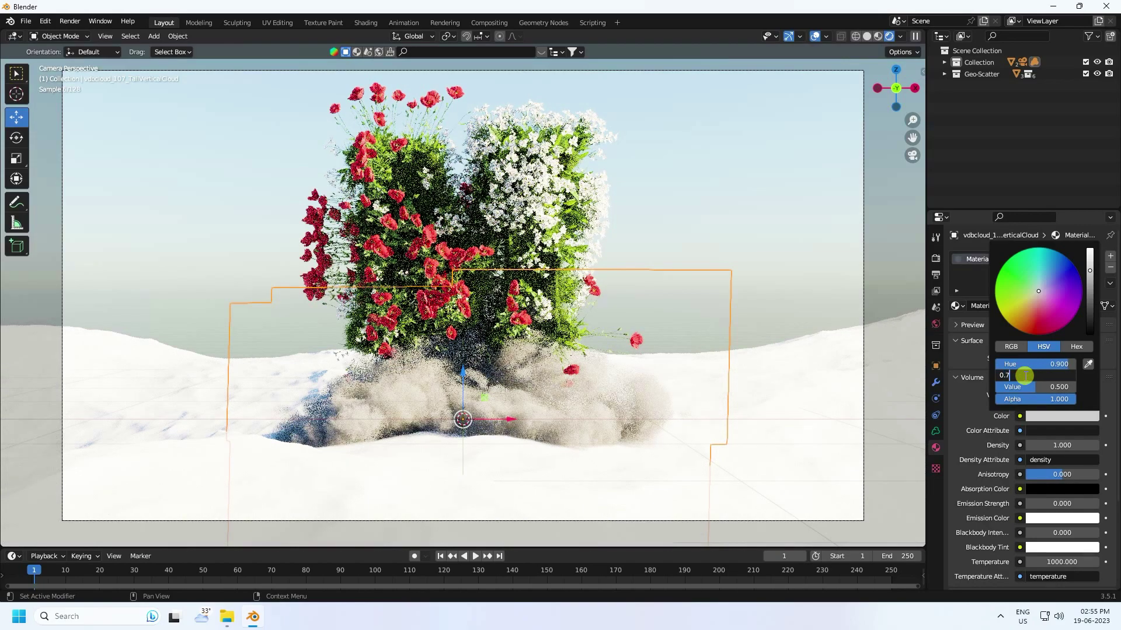
{"action": "key", "text": "Return"}
{"action": "left_click", "coordinate": [1026, 386]}
{"action": "type", "text": "1"}
{"action": "key", "text": "Return"}
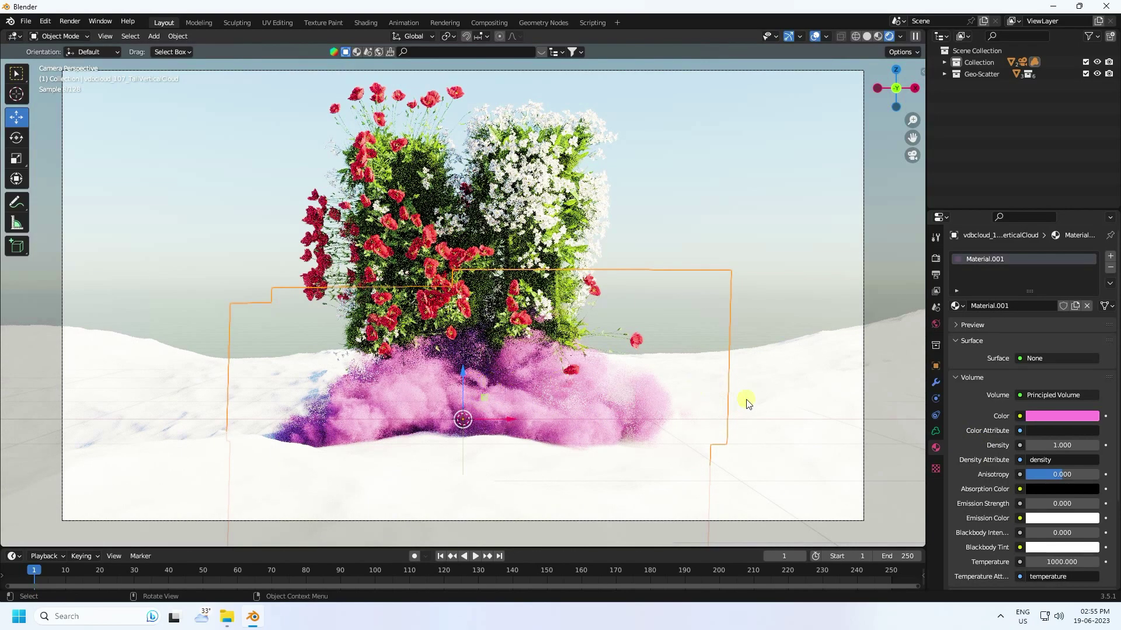
Step: Lower the volume density to 0.5
{"action": "left_click", "coordinate": [1067, 444]}
{"action": "type", "text": "0"}
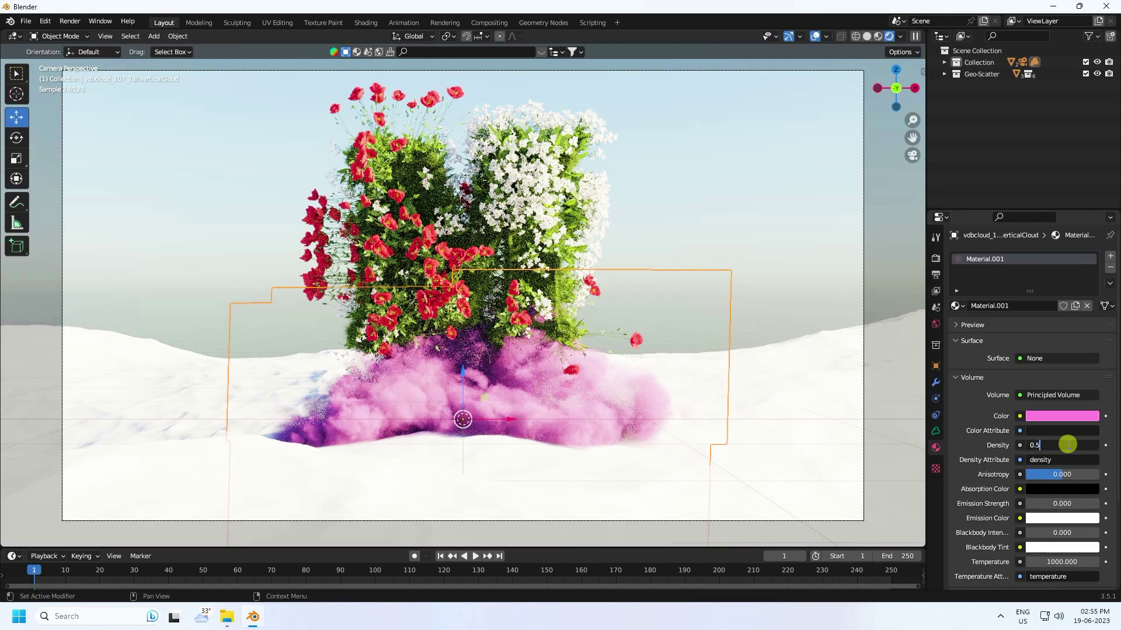
{"action": "type", "text": ".5"}
{"action": "key", "text": "Return"}
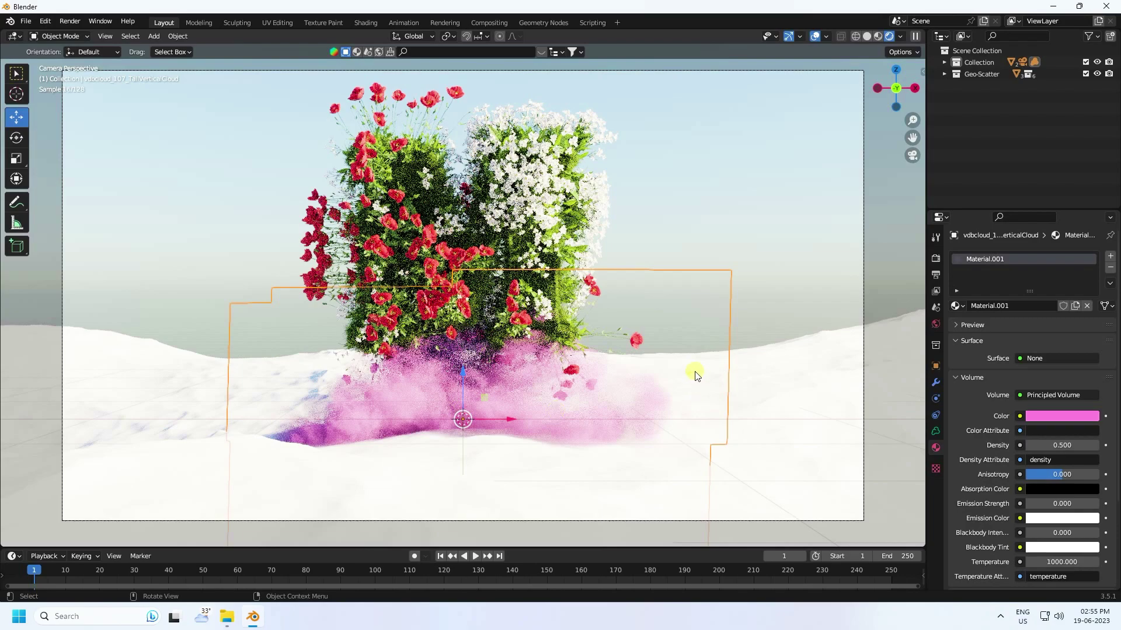
{"action": "scroll", "coordinate": [695, 374], "scroll_direction": "down", "scroll_amount": 4}
Step: Orbit out of the camera, check Material Preview, then select the terrain plane in Solid shading
{"action": "middle_click_drag", "start_coordinate": [693, 370], "coordinate": [670, 380]}
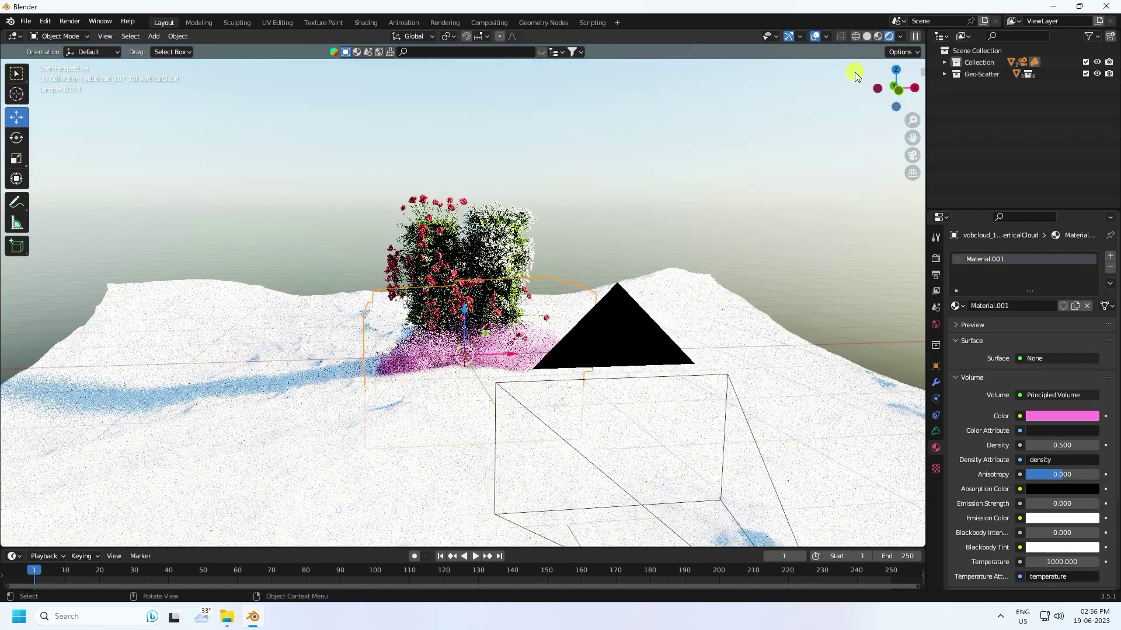
{"action": "left_click", "coordinate": [877, 35]}
{"action": "mouse_move", "coordinate": [664, 241]}
{"action": "middle_mouse_down"}
{"action": "mouse_move", "coordinate": [709, 317]}
{"action": "mouse_move", "coordinate": [653, 323]}
{"action": "middle_mouse_up"}
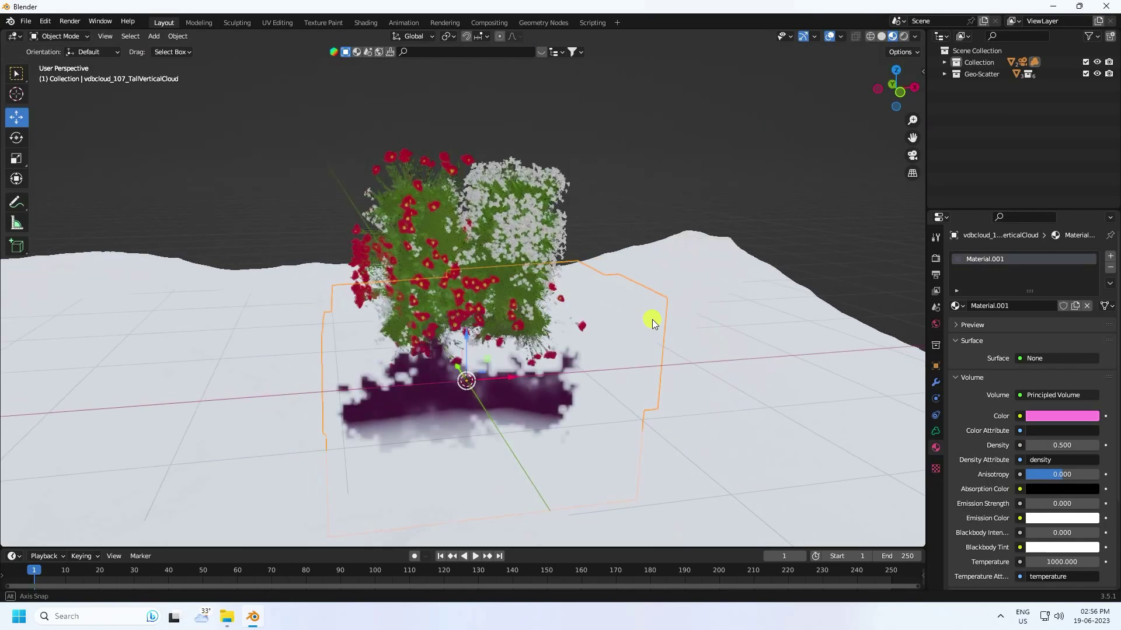
{"action": "left_click", "coordinate": [878, 35]}
{"action": "left_click", "coordinate": [709, 286]}
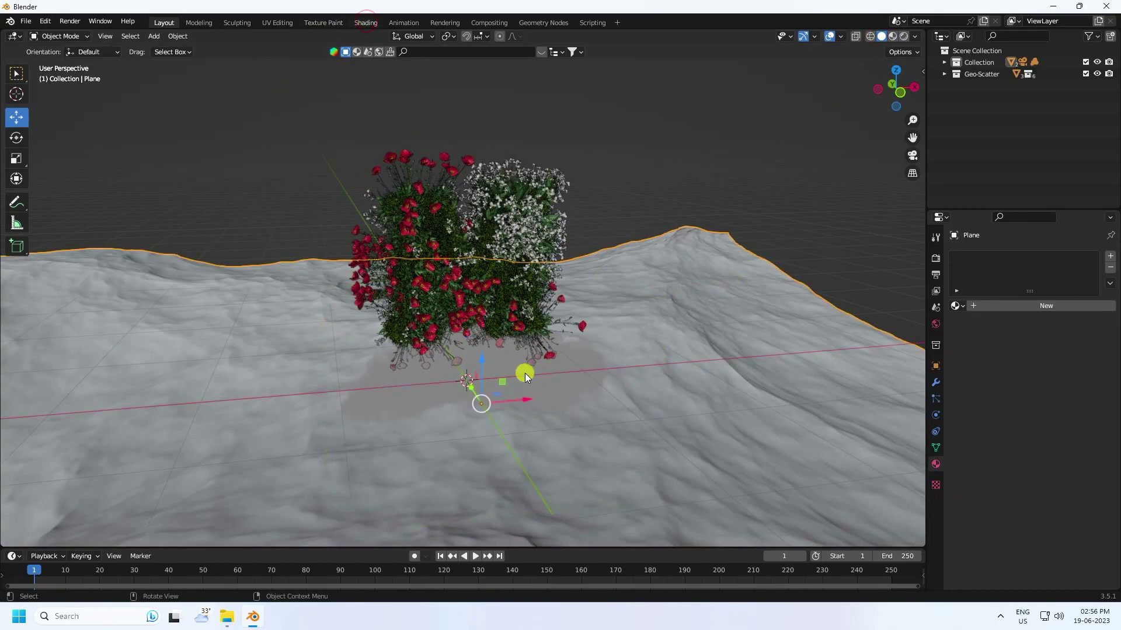
Step: Create a new plane material and insert a Mix Shader into the BSDF-to-output link
{"action": "scroll", "coordinate": [543, 260], "scroll_direction": "up", "scroll_amount": 5}
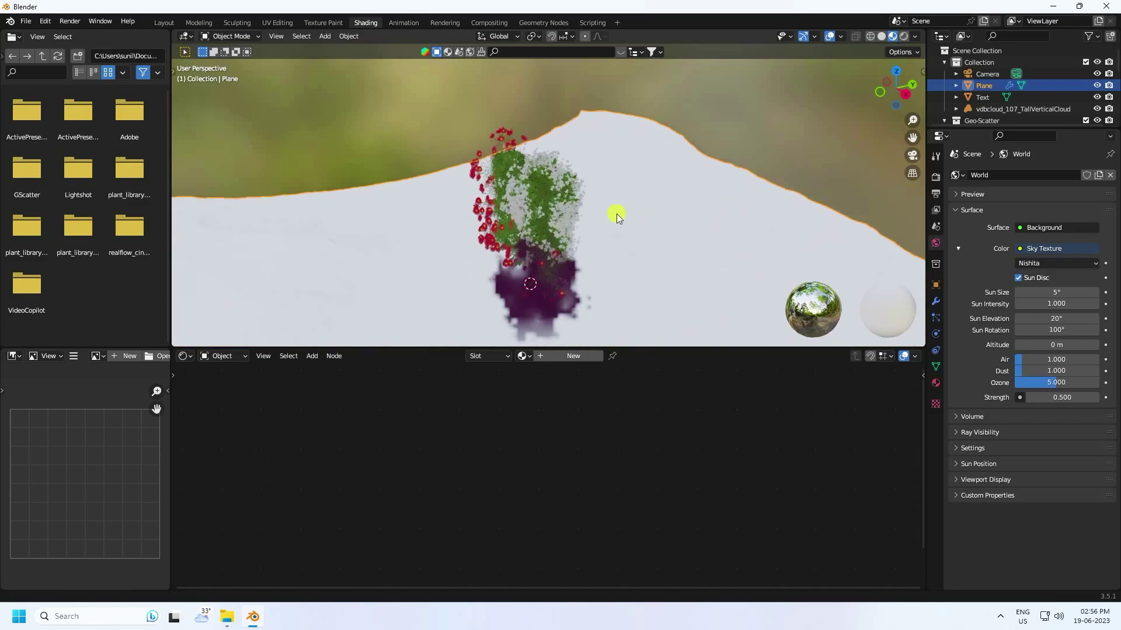
{"action": "left_click", "coordinate": [558, 356]}
{"action": "middle_click_drag", "start_coordinate": [635, 453], "coordinate": [553, 545]}
{"action": "left_click_drag", "start_coordinate": [530, 428], "coordinate": [670, 405]}
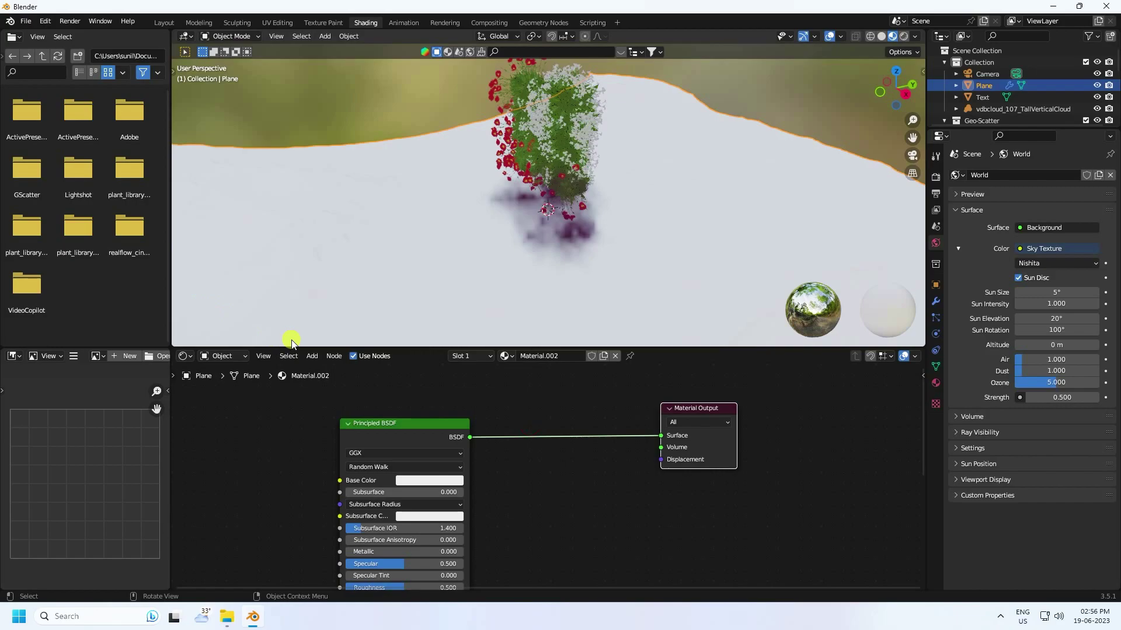
{"action": "left_click", "coordinate": [311, 356]}
{"action": "type", "text": "mi"}
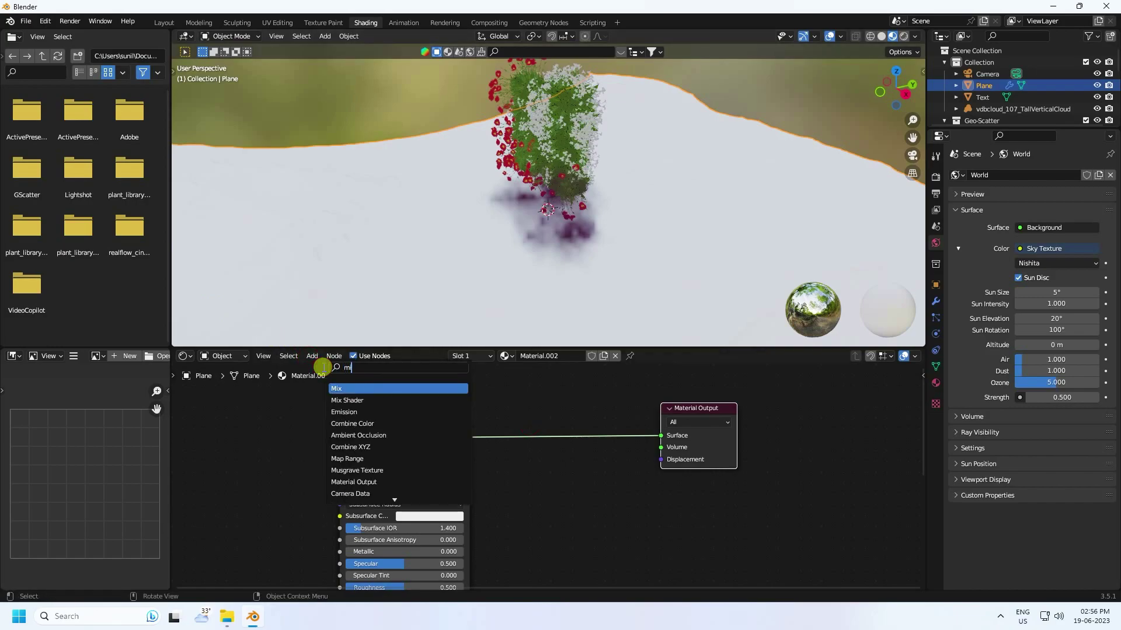
{"action": "type", "text": "x"}
{"action": "left_click", "coordinate": [334, 411]}
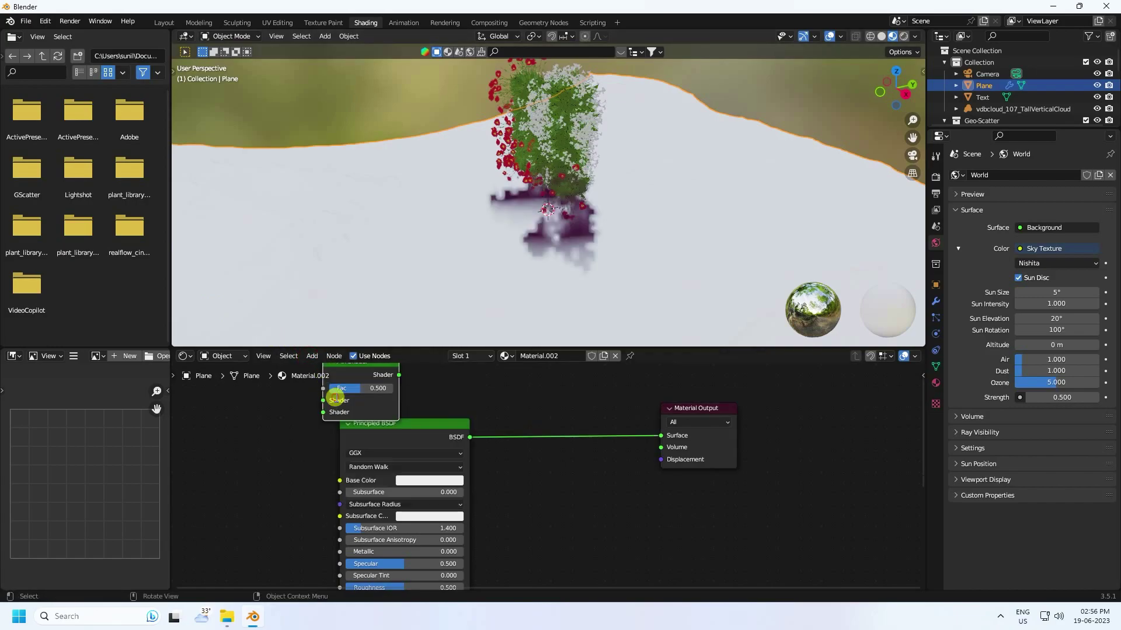
{"action": "left_click", "coordinate": [580, 459]}
{"action": "middle_click_drag", "start_coordinate": [465, 393], "coordinate": [509, 434]}
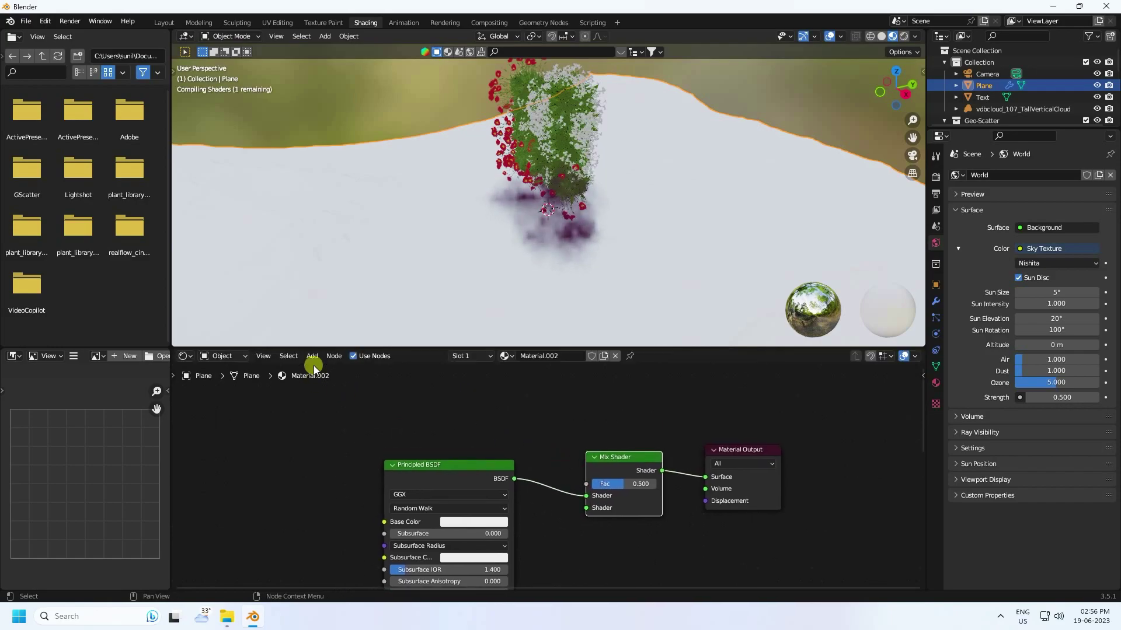
Step: Add an Emission node and connect it to the Mix Shader's second shader input
{"action": "left_click", "coordinate": [312, 356]}
{"action": "type", "text": "emi"}
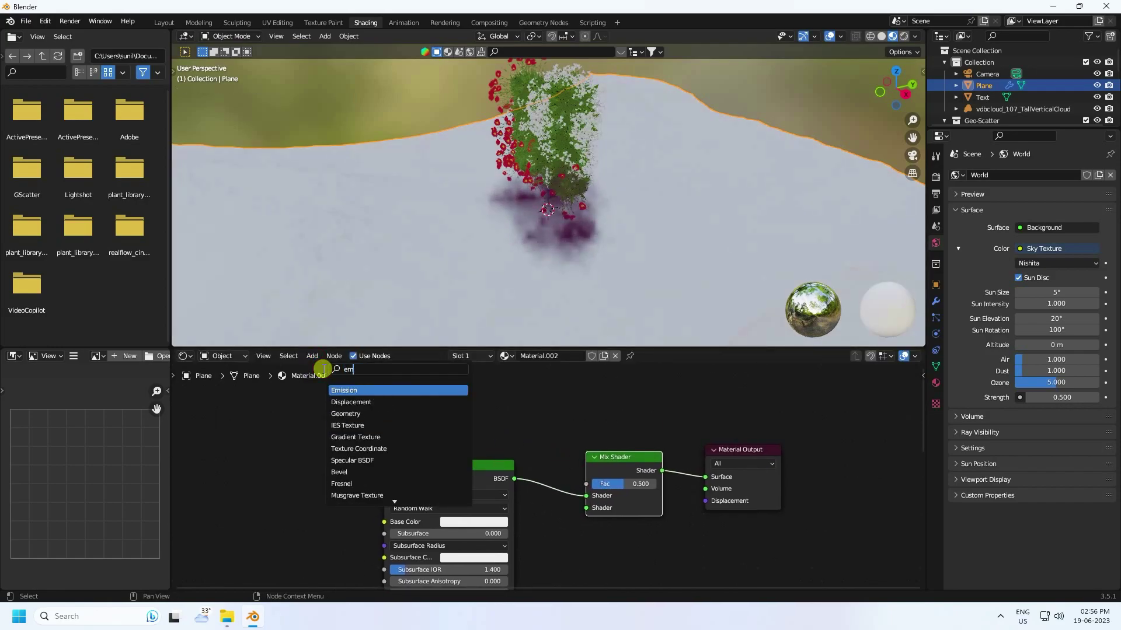
{"action": "left_click", "coordinate": [342, 391]}
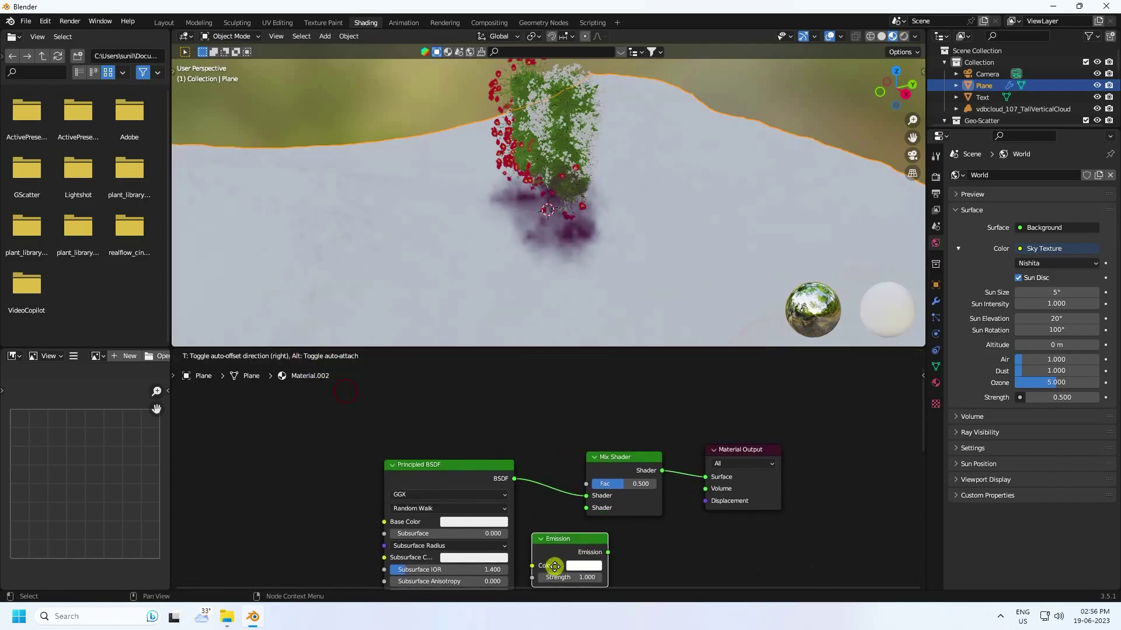
{"action": "left_click", "coordinate": [554, 564]}
{"action": "scroll", "coordinate": [629, 510], "scroll_direction": "up", "scroll_amount": 2}
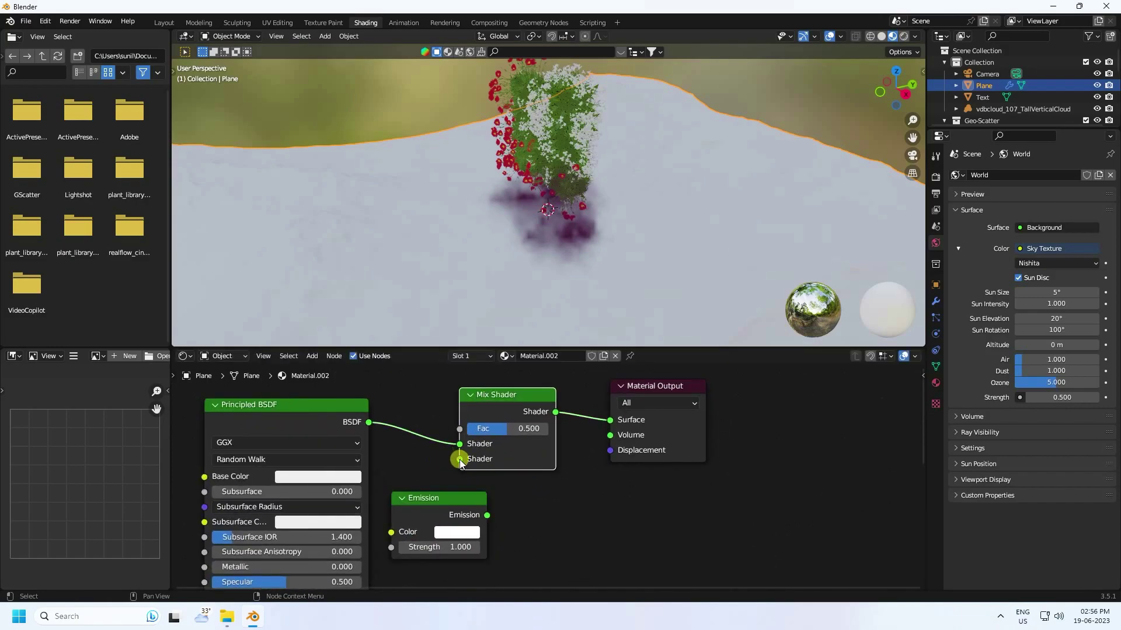
{"action": "left_click_drag", "start_coordinate": [459, 459], "coordinate": [489, 516]}
{"action": "middle_click_drag", "start_coordinate": [540, 489], "coordinate": [666, 548]}
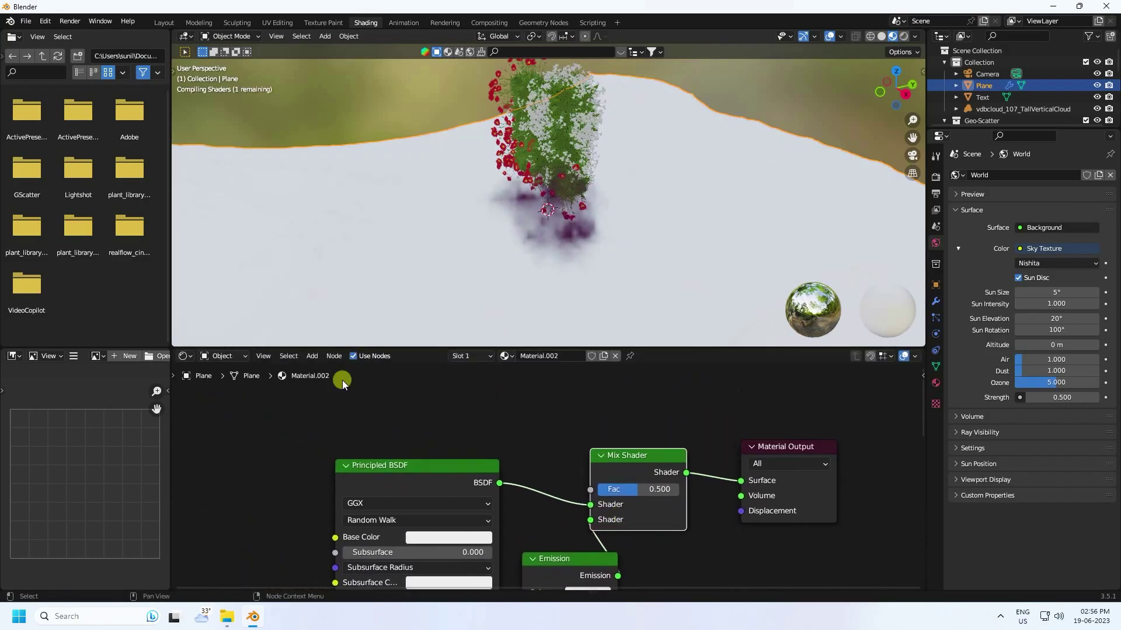
Step: Add an Attribute node and link its Fac to the Mix Shader Fac
{"action": "left_click", "coordinate": [313, 356]}
{"action": "left_click", "coordinate": [325, 368]}
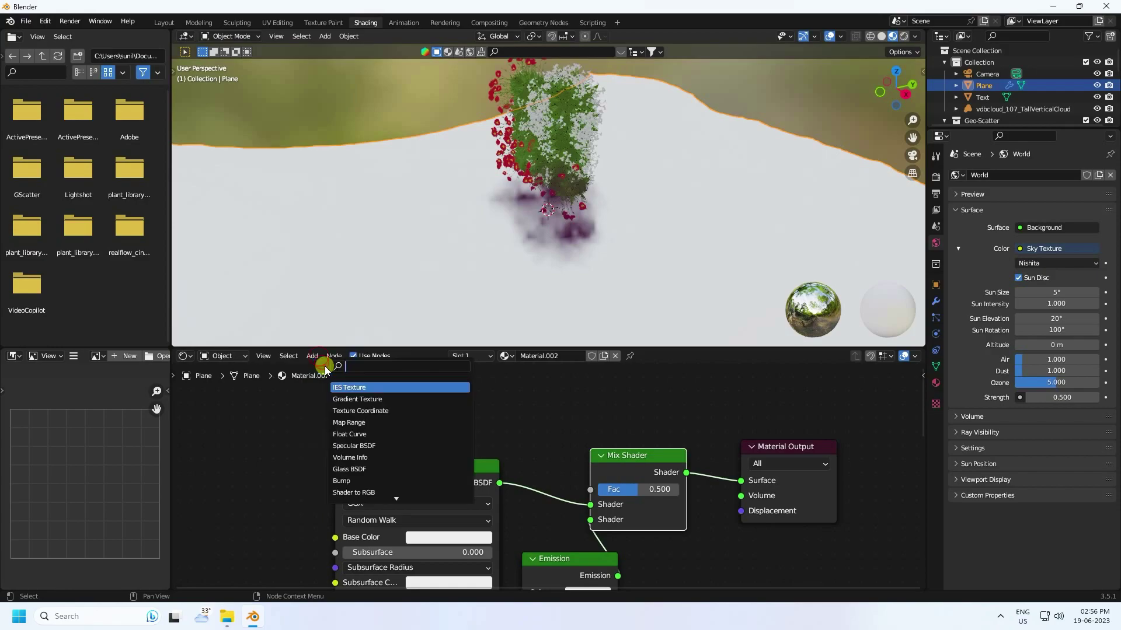
{"action": "type", "text": "attribute"}
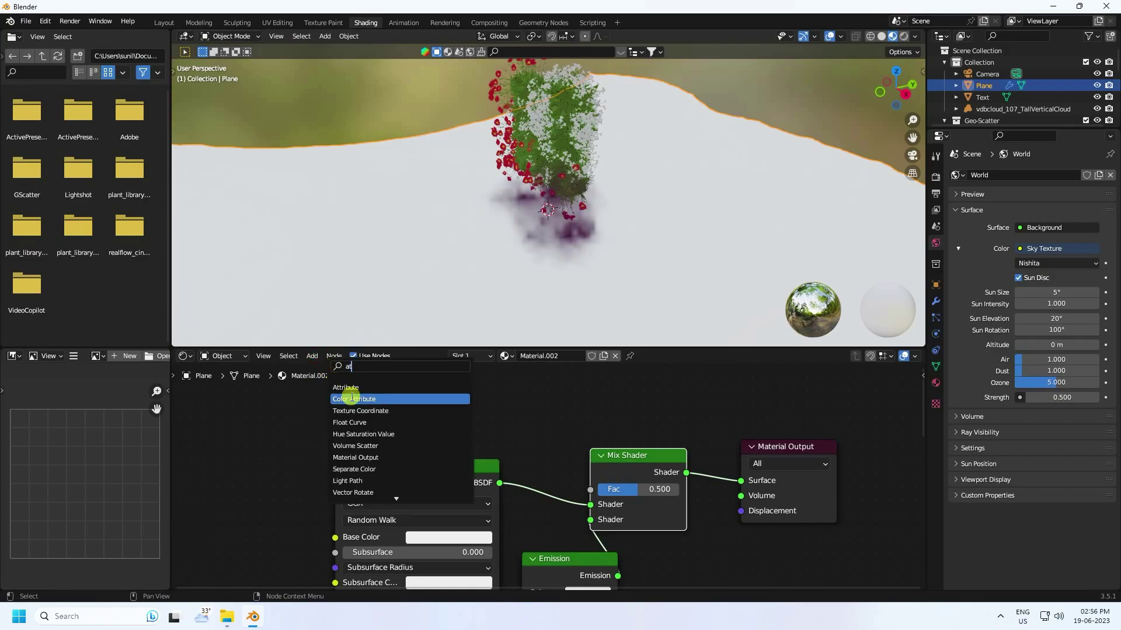
{"action": "left_click", "coordinate": [348, 388]}
{"action": "left_click", "coordinate": [380, 370]}
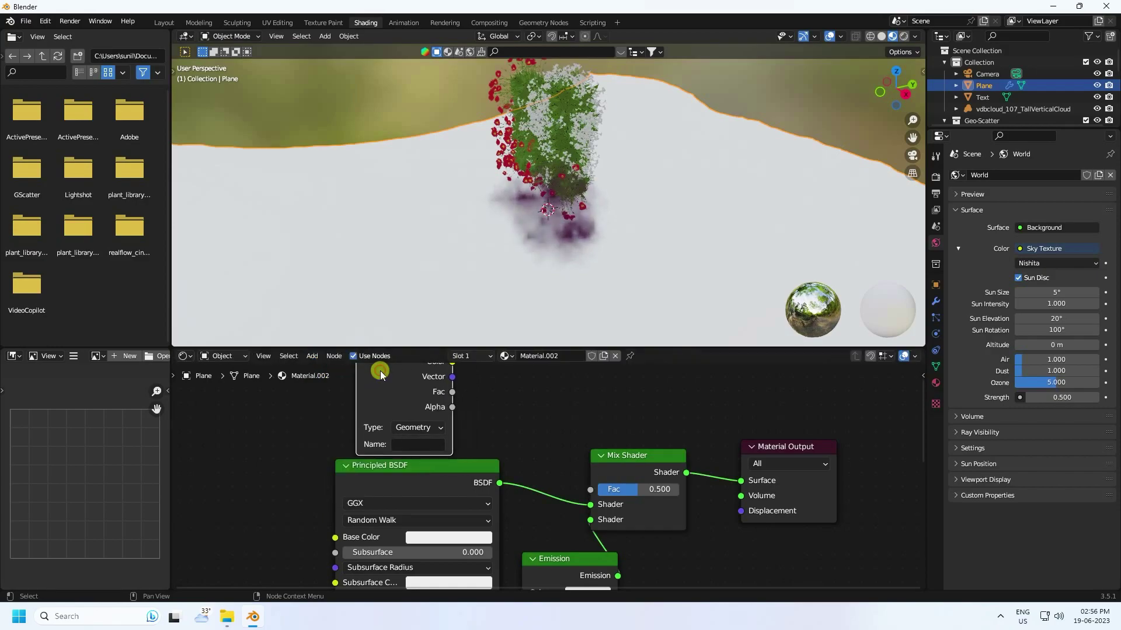
{"action": "middle_click_drag", "start_coordinate": [508, 398], "coordinate": [498, 454]}
{"action": "left_click_drag", "start_coordinate": [419, 450], "coordinate": [580, 545]}
{"action": "middle_click_drag", "start_coordinate": [546, 532], "coordinate": [567, 527]}
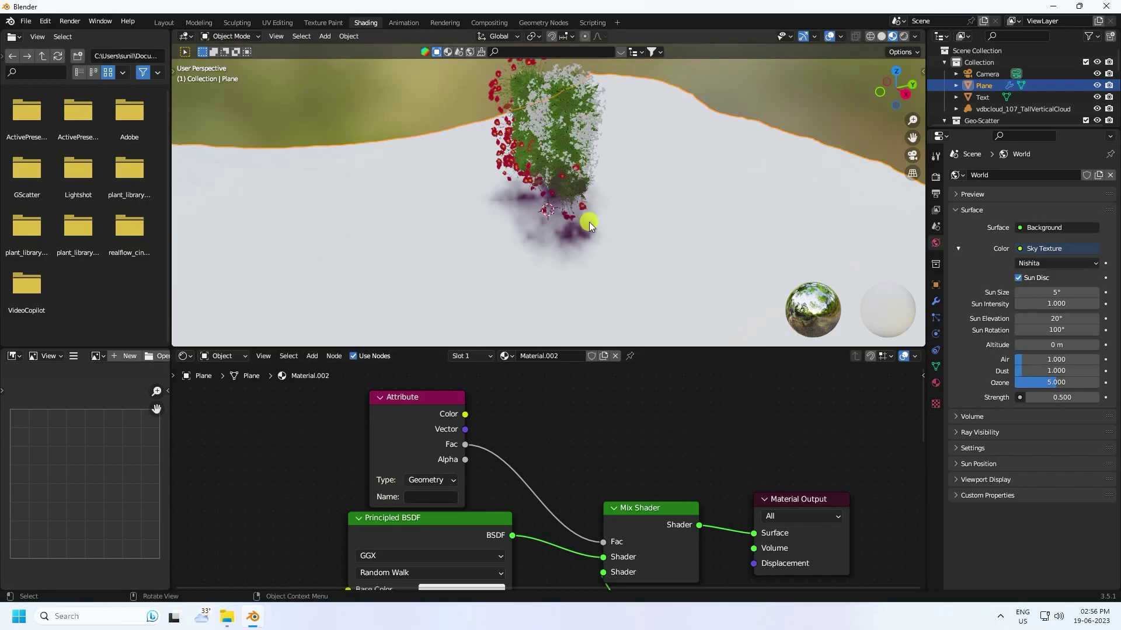
{"action": "middle_click_drag", "start_coordinate": [586, 220], "coordinate": [722, 212]}
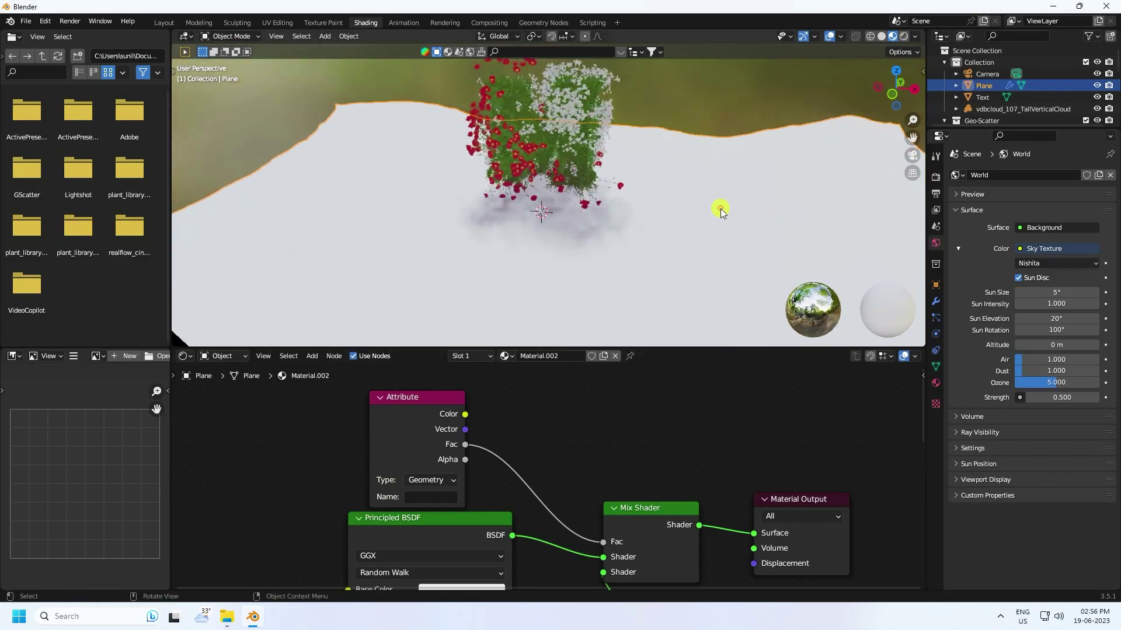
Step: Turn on Ocean modifier foam, writing to data layer 'foarm' with coverage -0.900
{"action": "left_click", "coordinate": [936, 302]}
{"action": "left_click", "coordinate": [971, 477]}
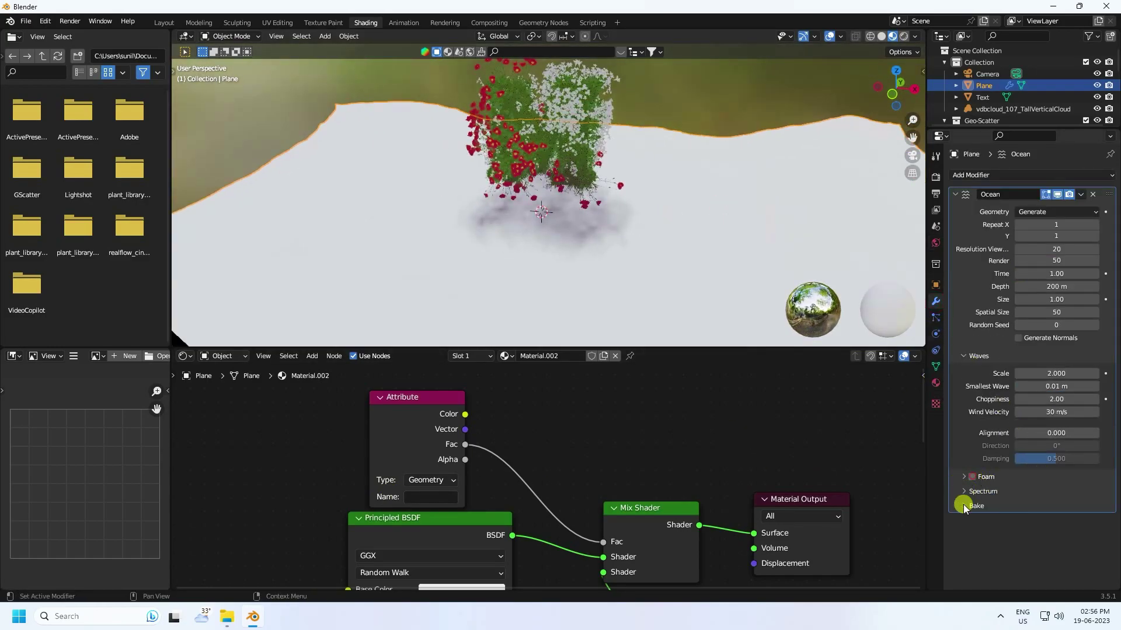
{"action": "left_click", "coordinate": [963, 477]}
{"action": "left_click", "coordinate": [1034, 494]}
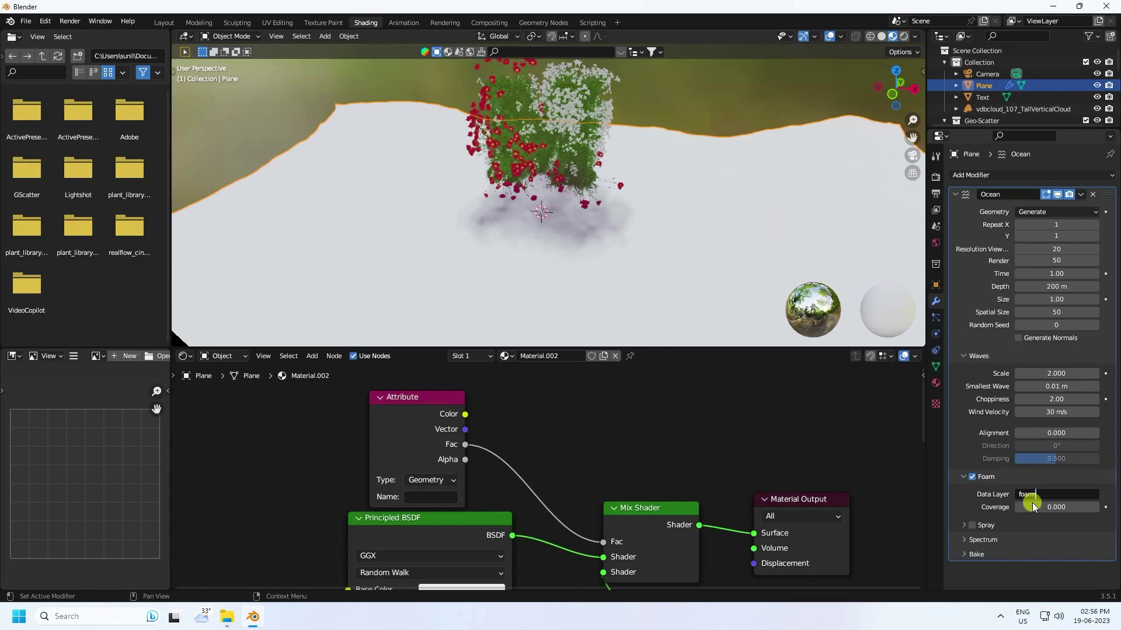
{"action": "left_click", "coordinate": [1044, 505]}
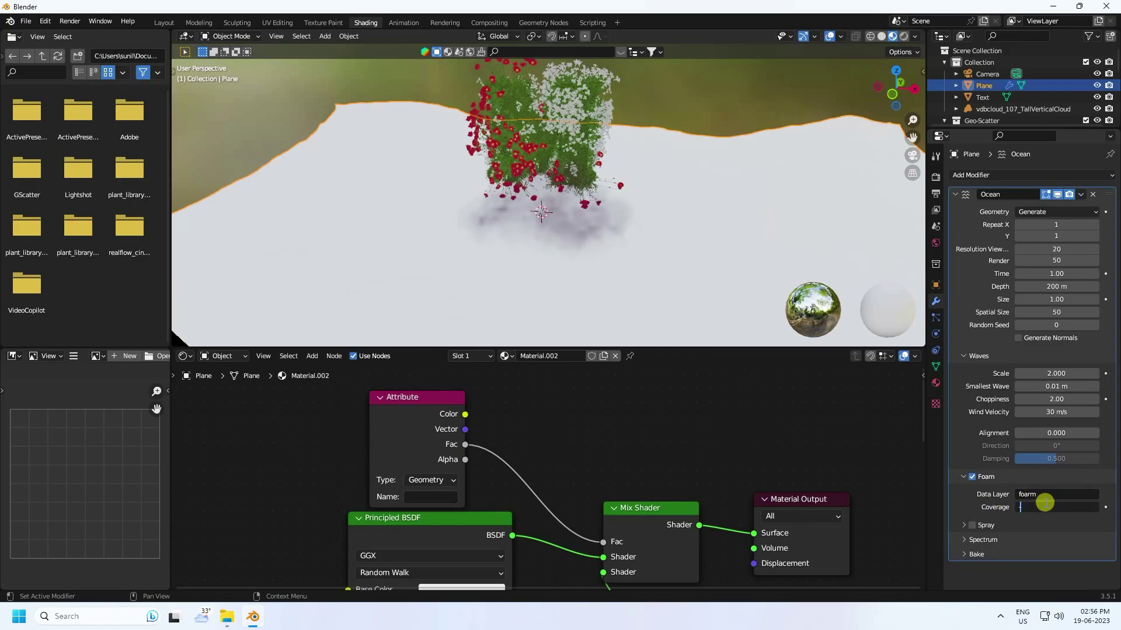
{"action": "key", "text": "ctrl+a"}
{"action": "key", "text": "Return"}
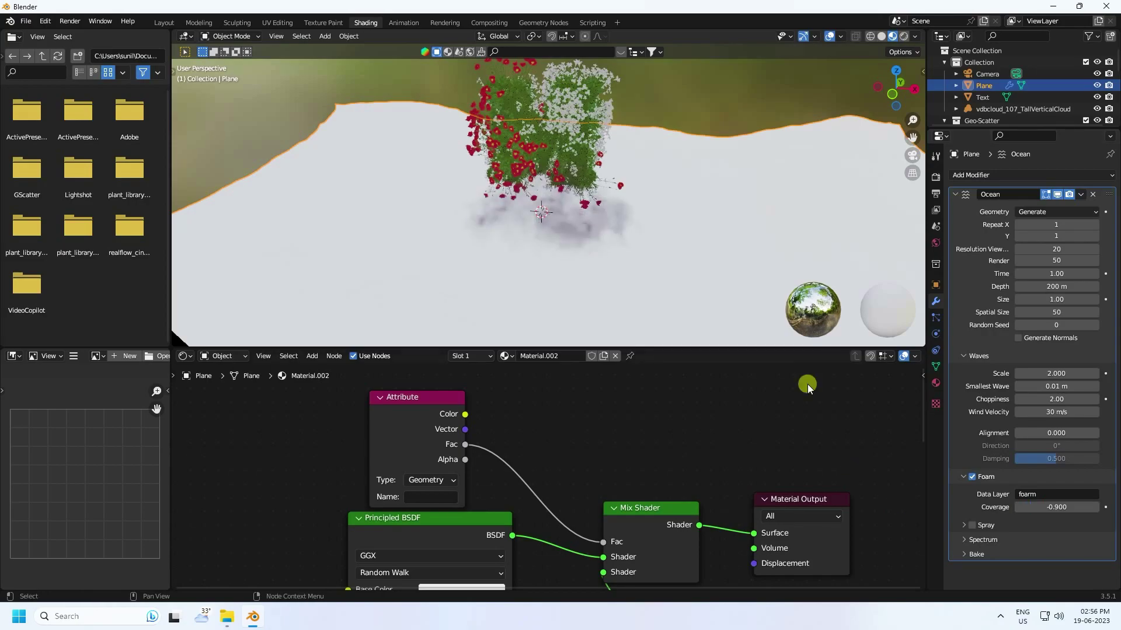
{"action": "middle_click_drag", "start_coordinate": [535, 484], "coordinate": [562, 457]}
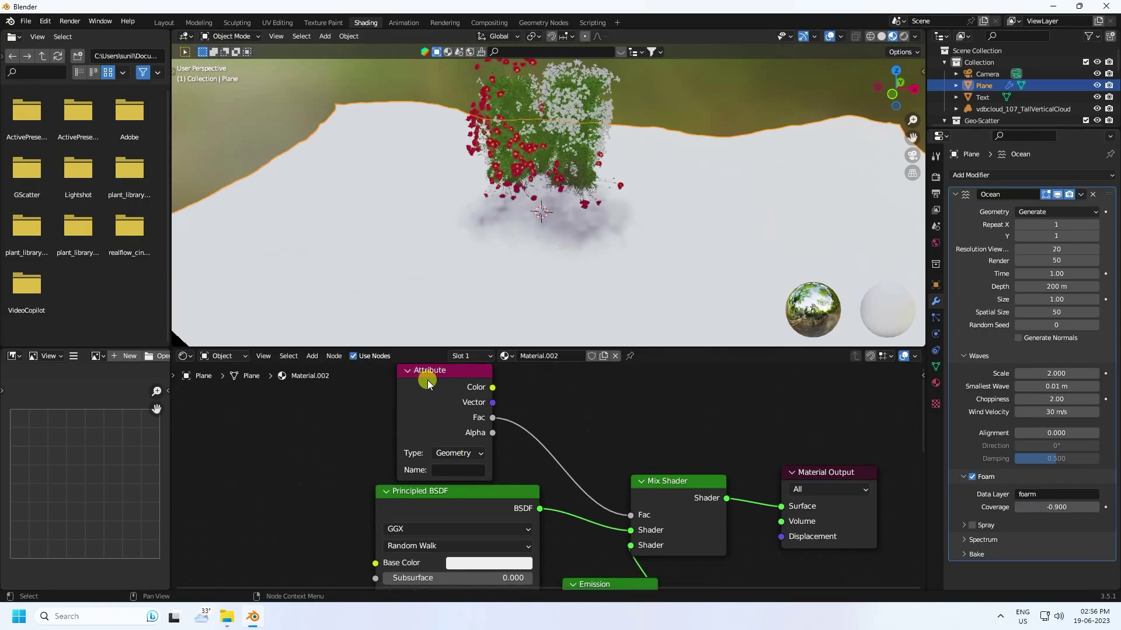
Step: Set the Attribute node name to 'foarm' and switch the viewport to Rendered shading
{"action": "left_click", "coordinate": [454, 471]}
{"action": "type", "text": "foarm"}
{"action": "key", "text": "Return"}
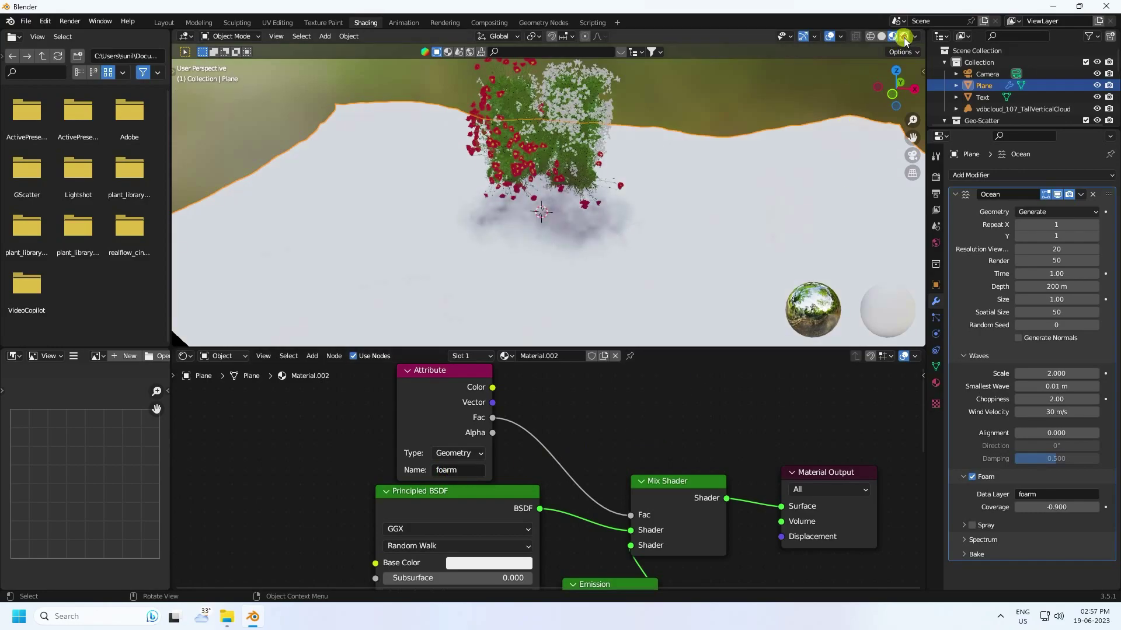
{"action": "left_click", "coordinate": [904, 37]}
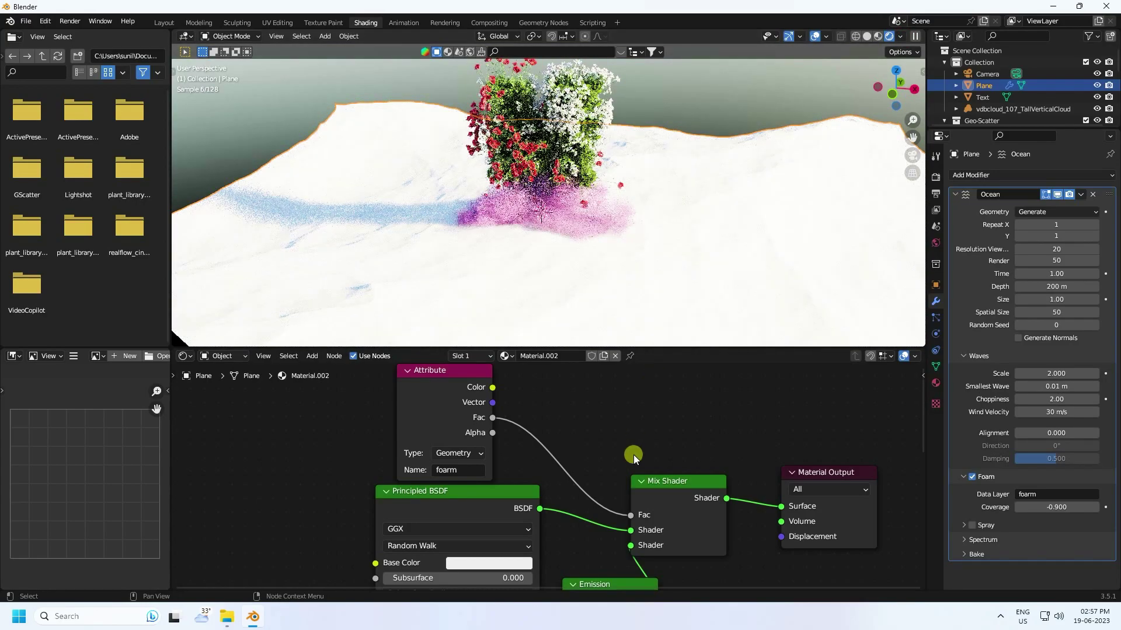
{"action": "scroll", "coordinate": [634, 454], "scroll_direction": "down", "scroll_amount": 5, "text": "shift"}
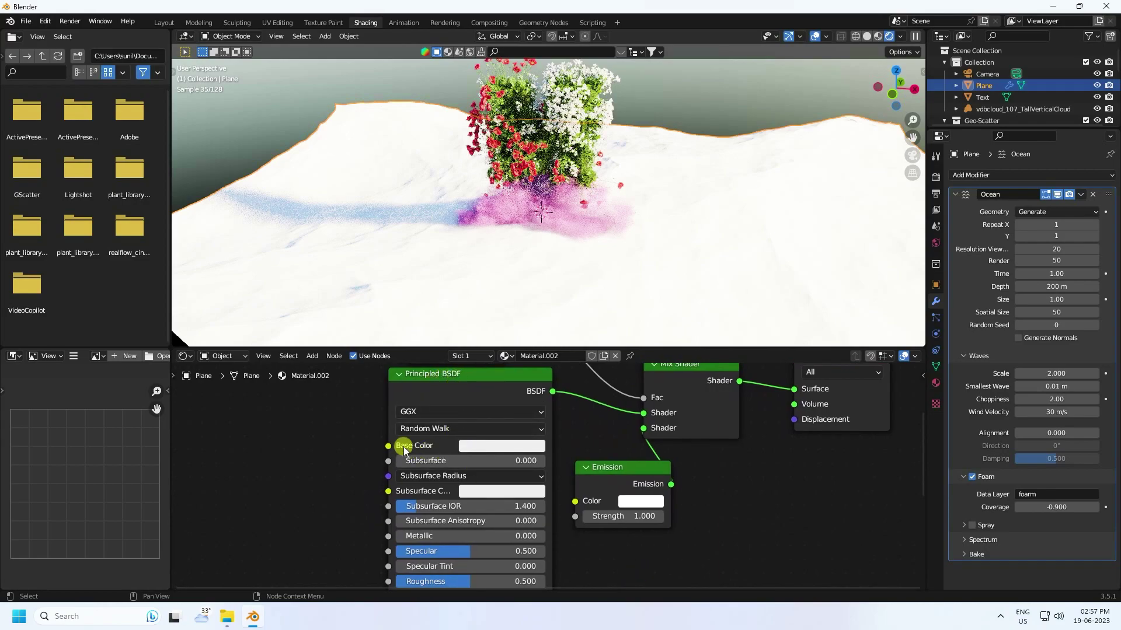
Step: Set the Principled BSDF base colour to cyan, HSV 0.6 / 1 / 1
{"action": "left_click", "coordinate": [509, 446]}
{"action": "left_click", "coordinate": [517, 385]}
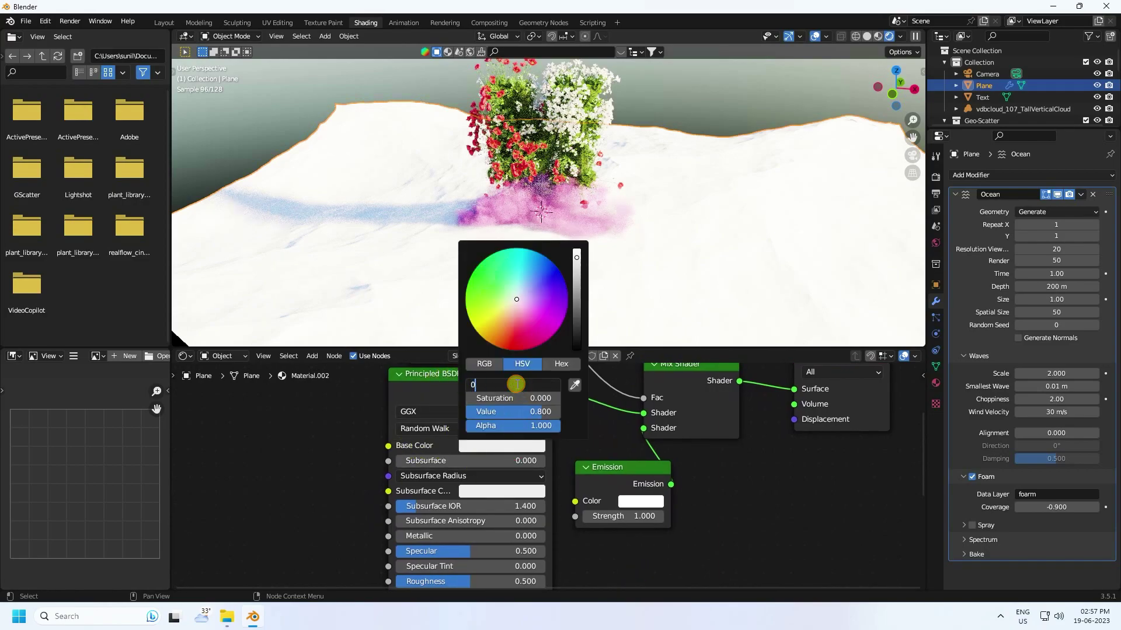
{"action": "key", "text": "Return"}
{"action": "left_click", "coordinate": [513, 399]}
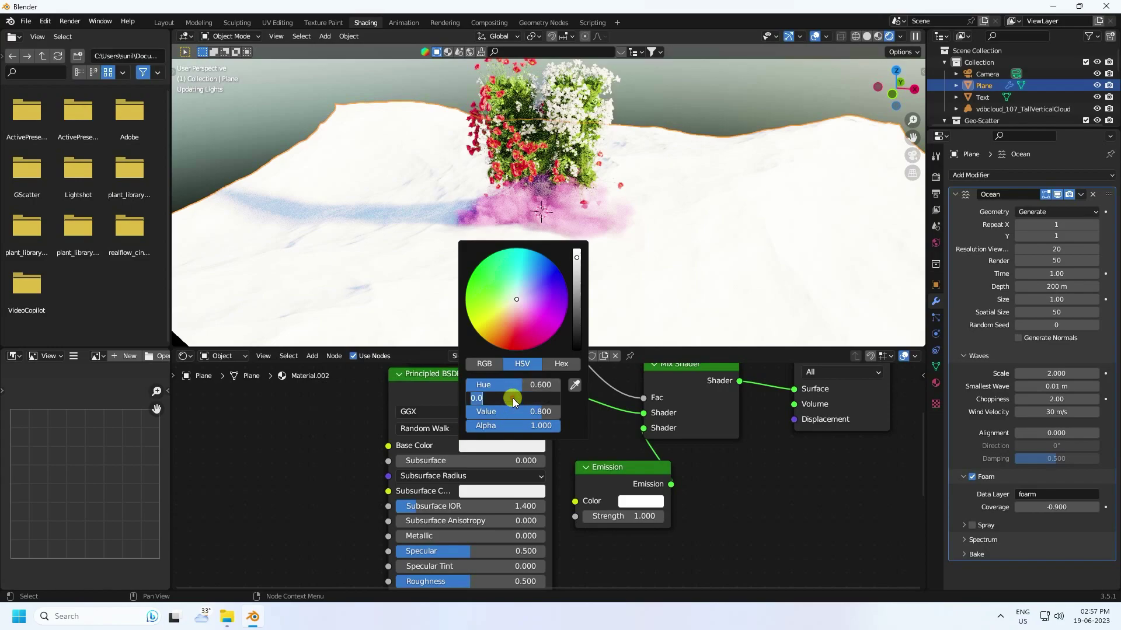
{"action": "type", "text": "1"}
{"action": "key", "text": "Return"}
{"action": "left_click", "coordinate": [508, 412]}
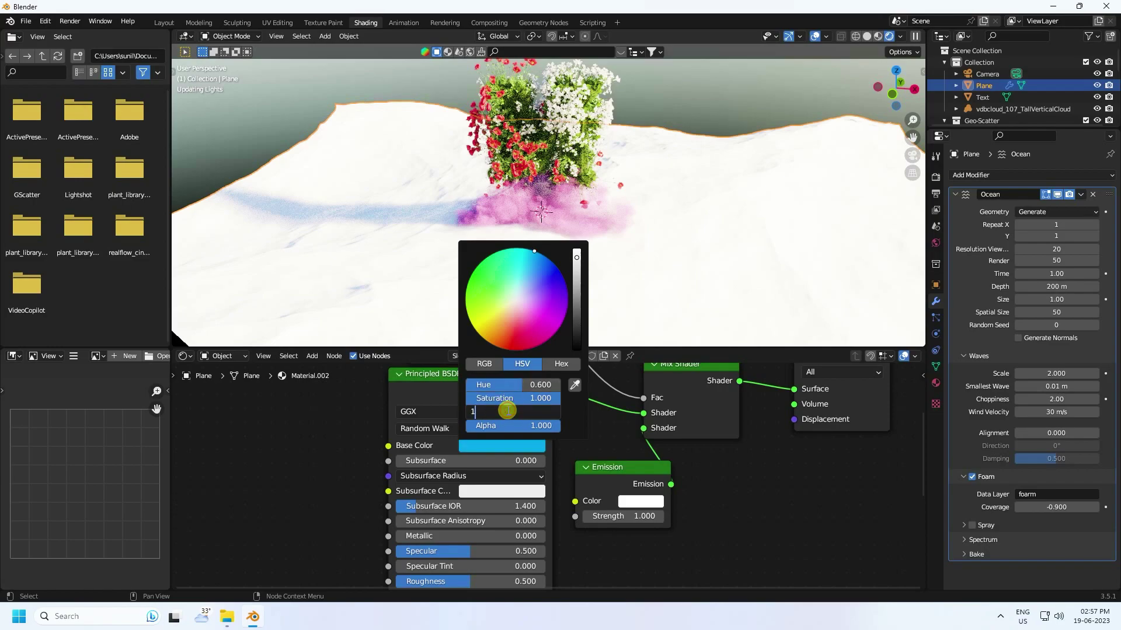
{"action": "type", "text": "1"}
{"action": "key", "text": "Return"}
Step: Lower the water's roughness to 0.05
{"action": "middle_click_drag", "start_coordinate": [595, 554], "coordinate": [615, 482]}
{"action": "left_click", "coordinate": [462, 514]}
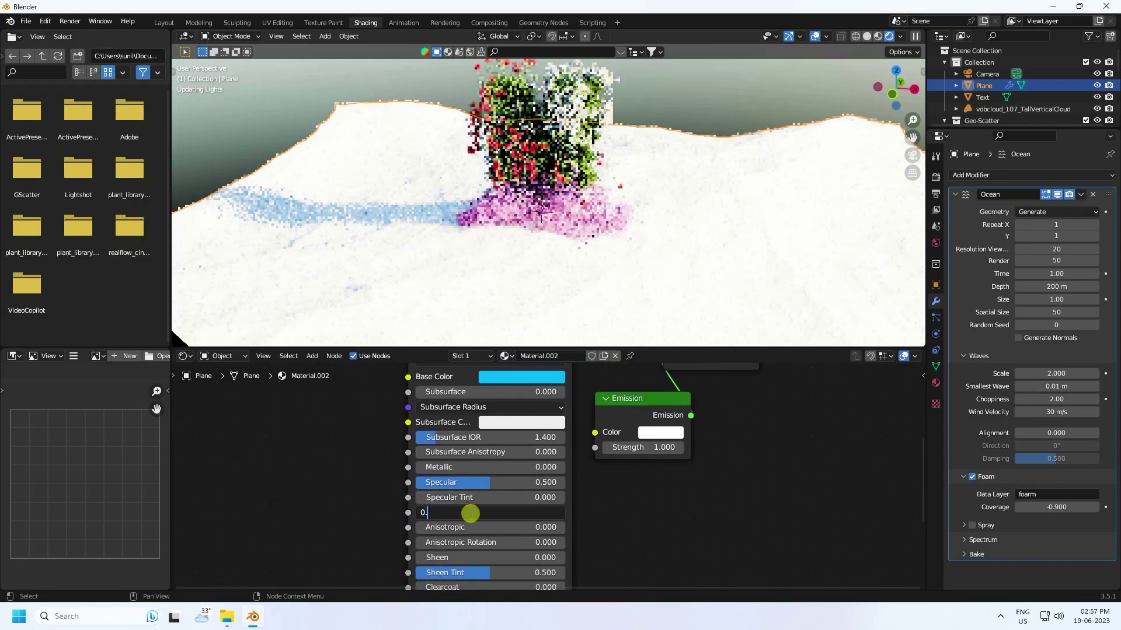
{"action": "type", "text": "0.05"}
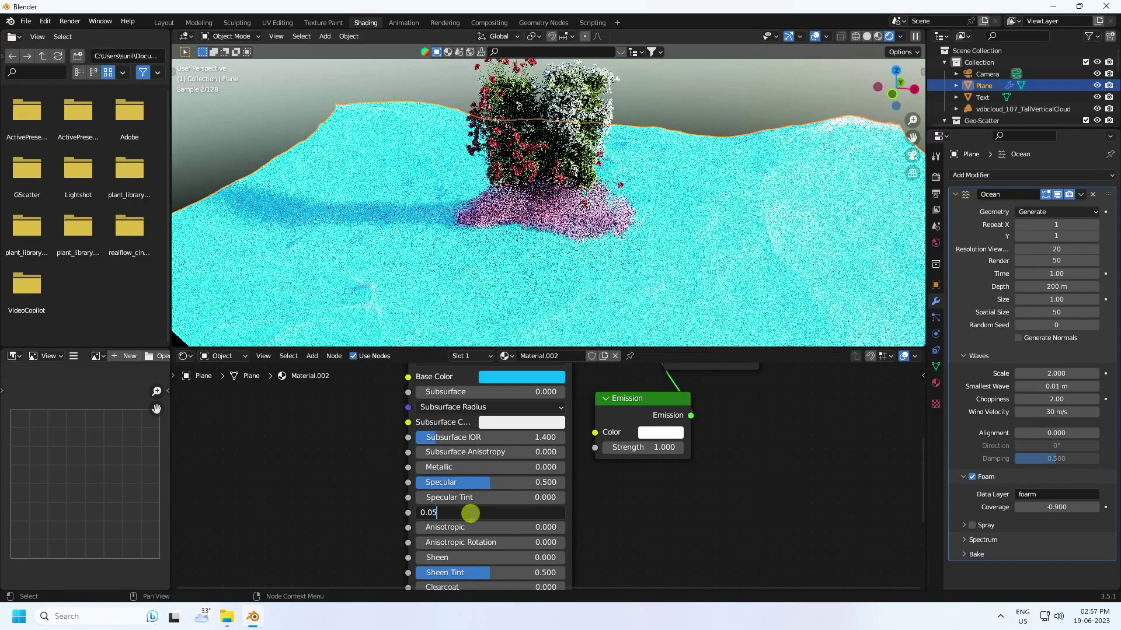
{"action": "key", "text": "Return"}
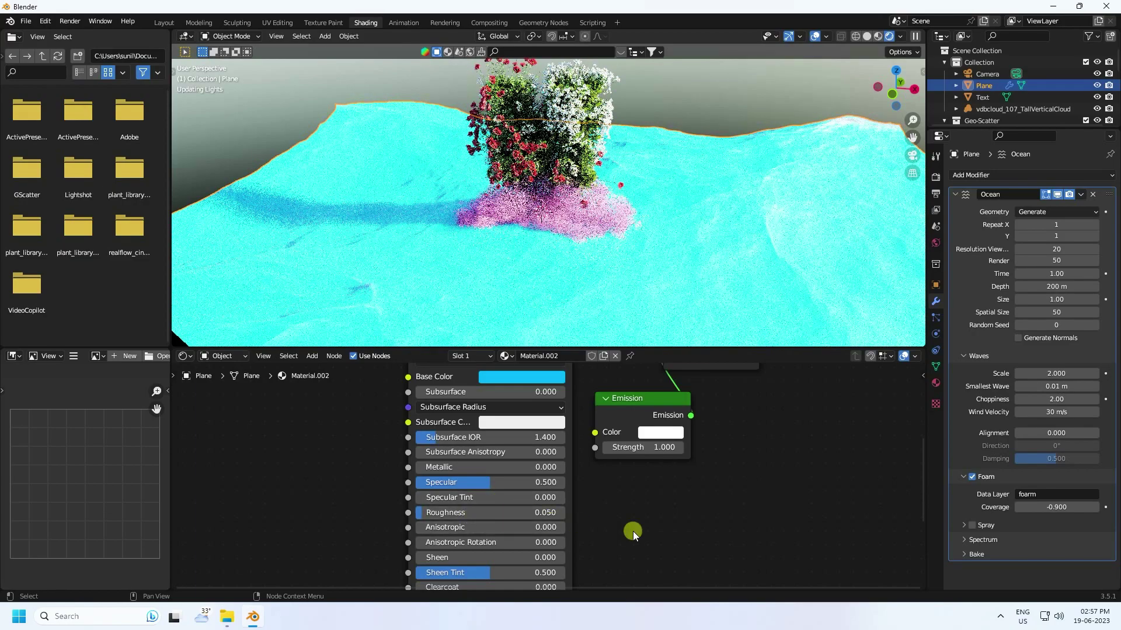
Step: Set Transmission to 0.98 and return to the Layout workspace
{"action": "middle_click_drag", "start_coordinate": [634, 531], "coordinate": [634, 421]}
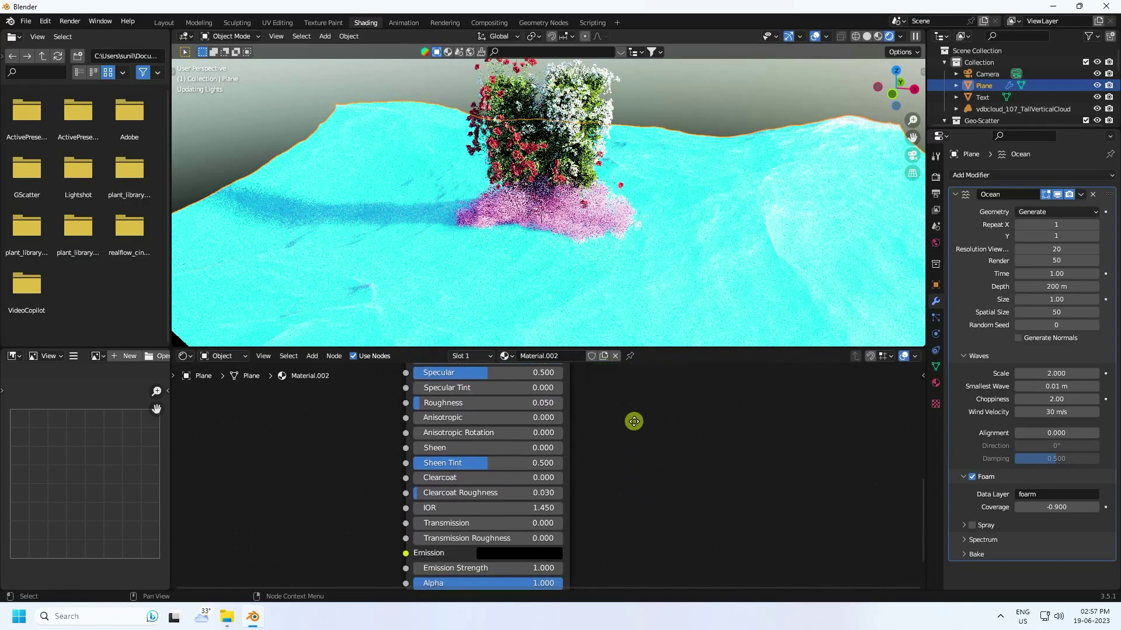
{"action": "double_click", "coordinate": [445, 523]}
{"action": "type", "text": "0."}
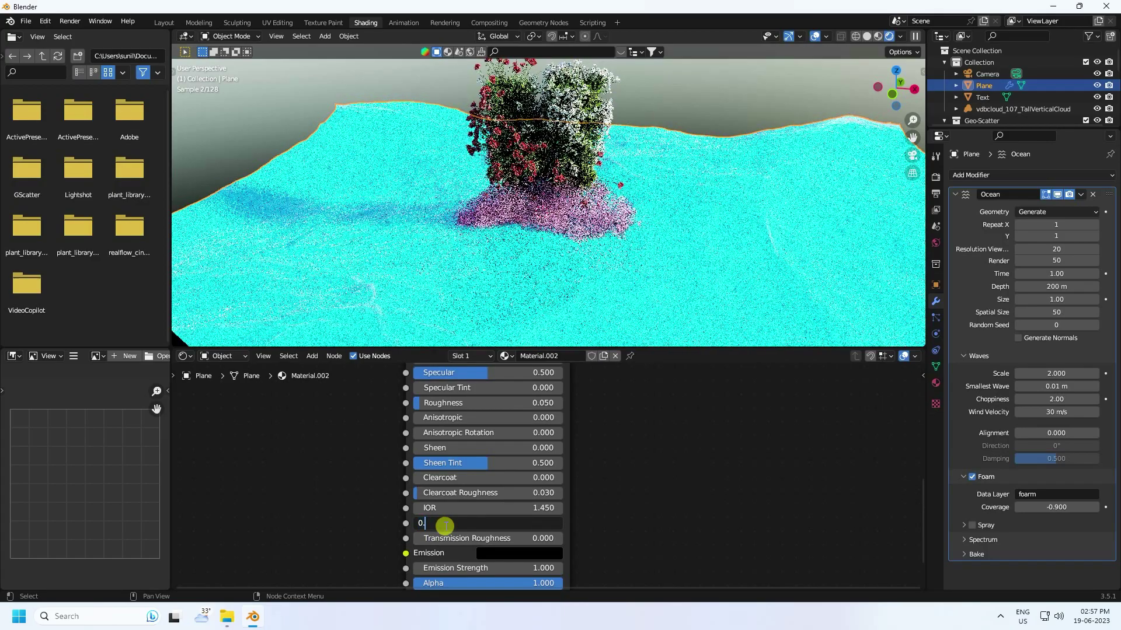
{"action": "type", "text": "98"}
{"action": "key", "text": "Return"}
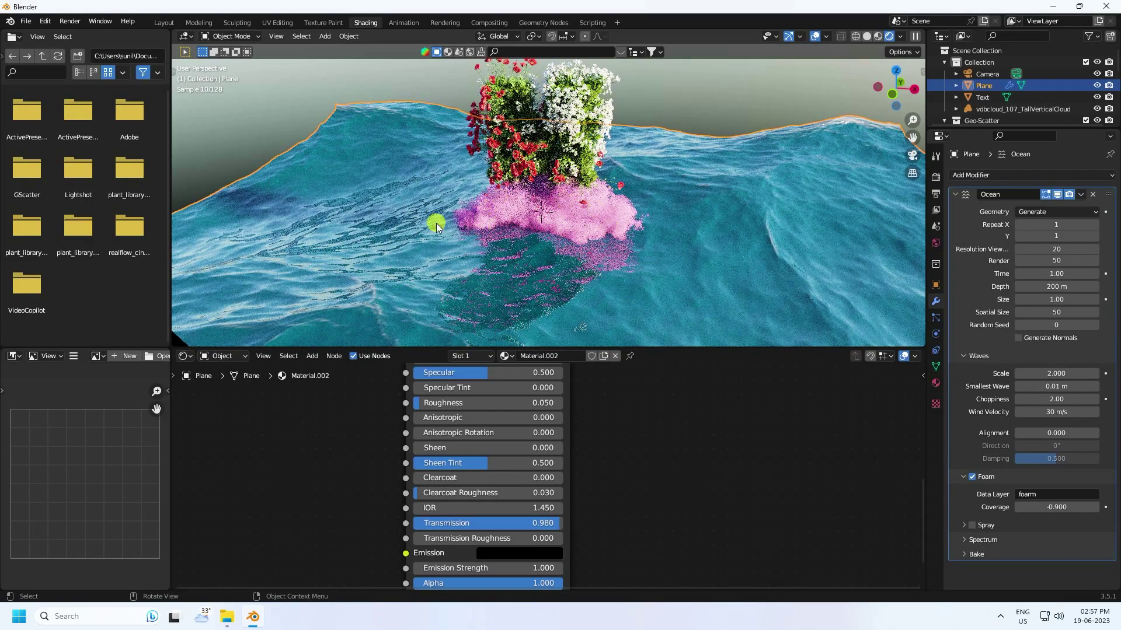
{"action": "scroll", "coordinate": [528, 272], "scroll_direction": "up", "scroll_amount": 2}
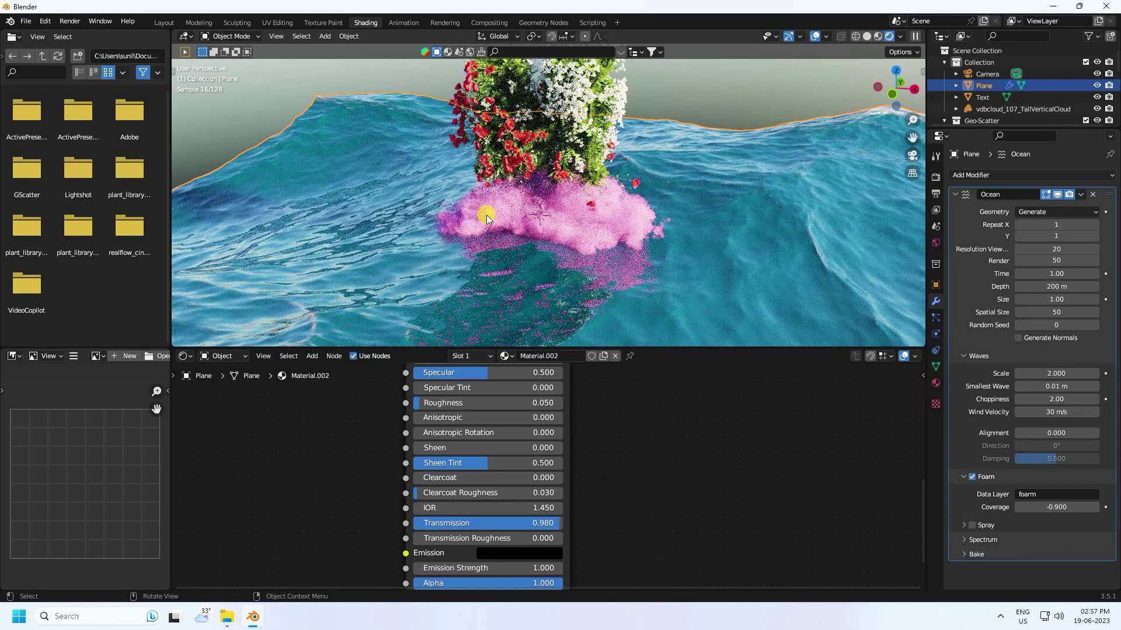
{"action": "left_click", "coordinate": [163, 23]}
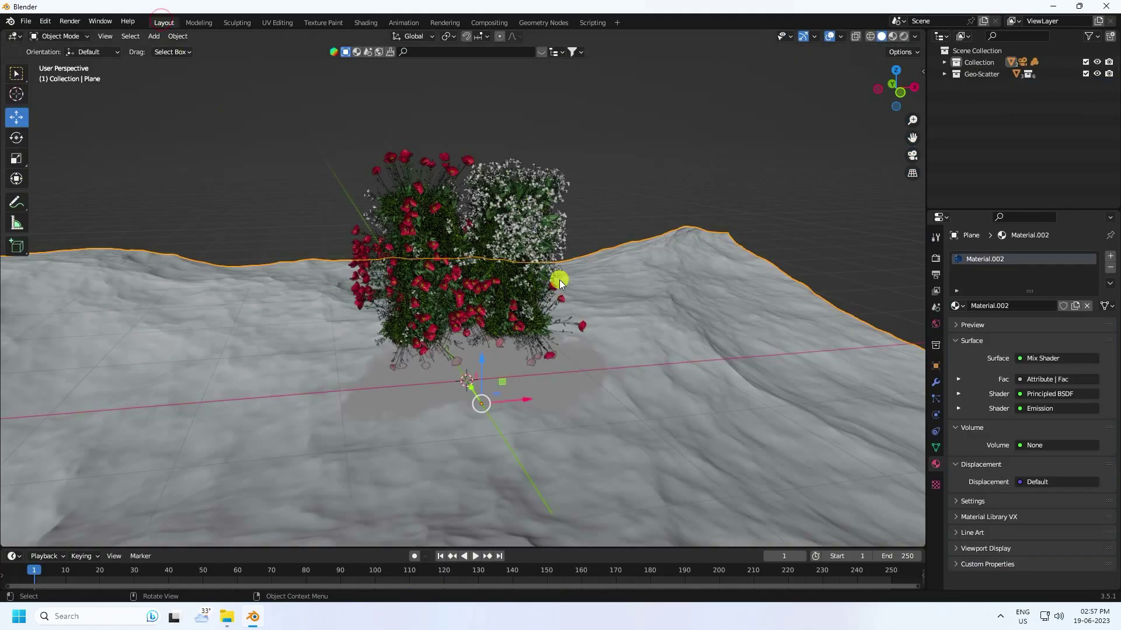
Step: Check the camera view in Rendered shading, then go back to Solid shading
{"action": "key", "text": "KP_0"}
{"action": "left_click", "coordinate": [904, 35]}
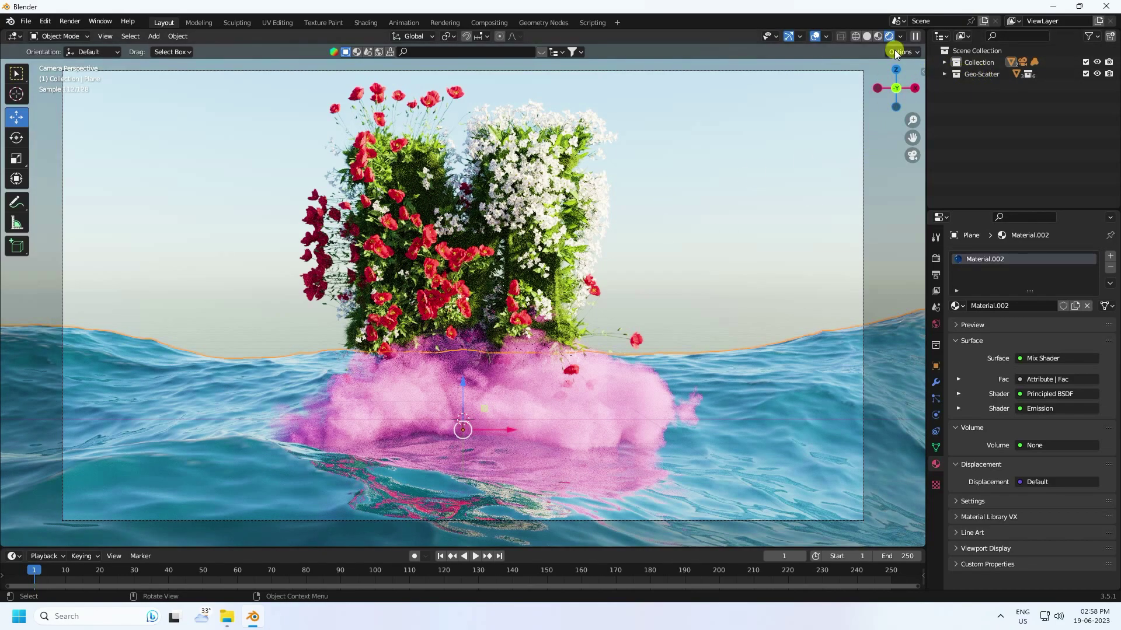
{"action": "left_click", "coordinate": [869, 35]}
Step: Raise the letter M and the smoke cloud slightly, then show the M's Geo-Scatter settings
{"action": "left_click", "coordinate": [402, 182]}
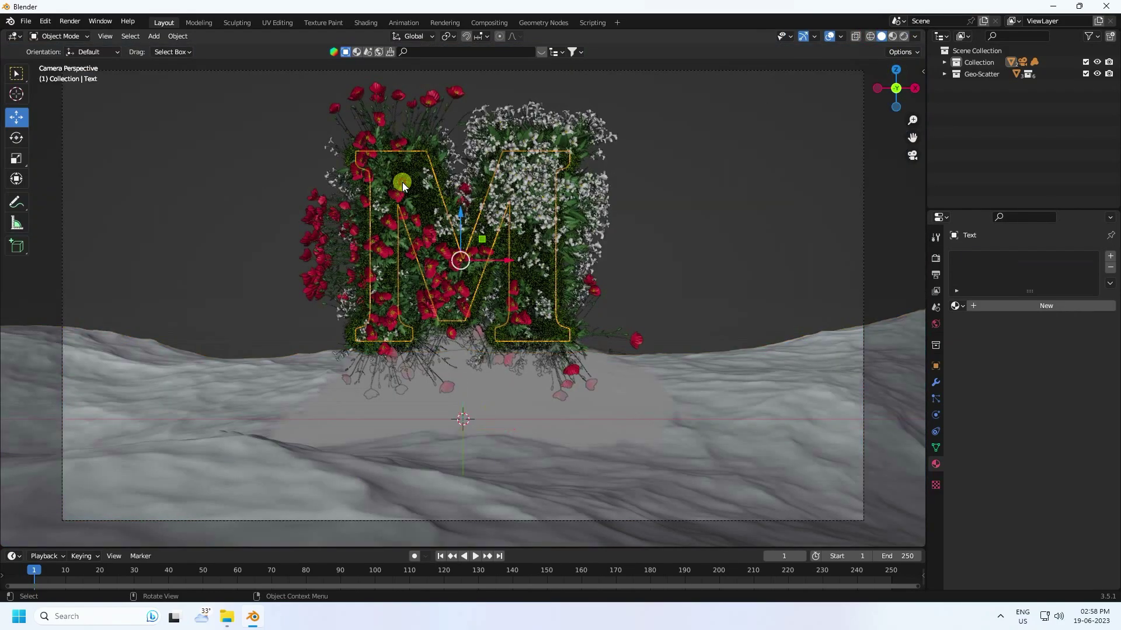
{"action": "left_click_drag", "start_coordinate": [462, 209], "coordinate": [444, 249]}
{"action": "left_click", "coordinate": [450, 393]}
{"action": "left_click_drag", "start_coordinate": [464, 369], "coordinate": [463, 384]}
{"action": "left_click", "coordinate": [554, 186]}
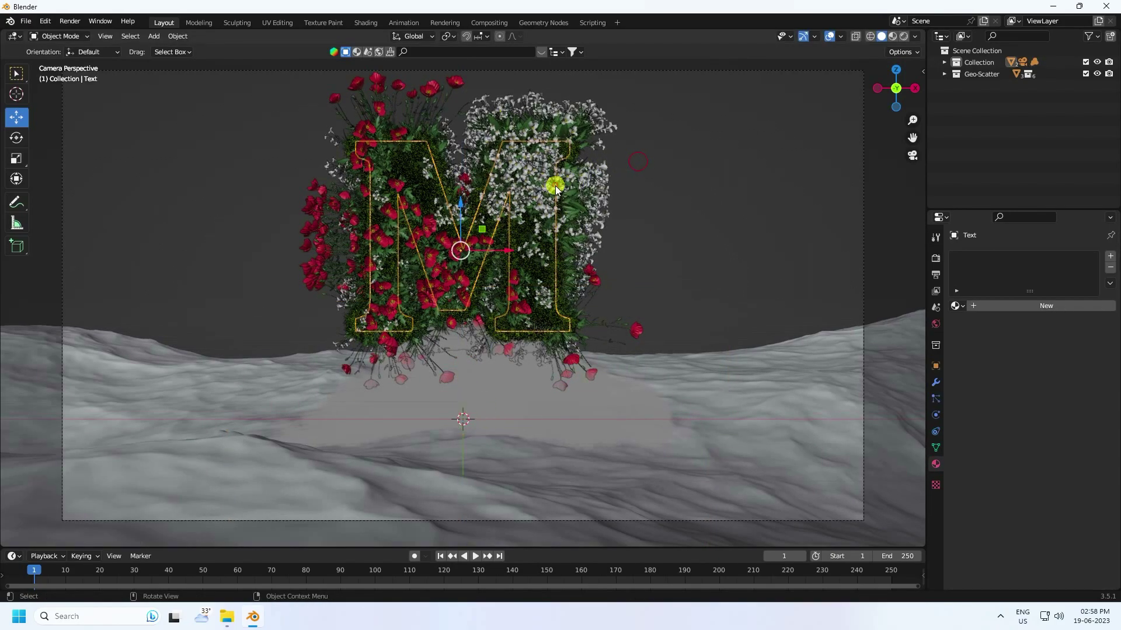
{"action": "left_click", "coordinate": [922, 71]}
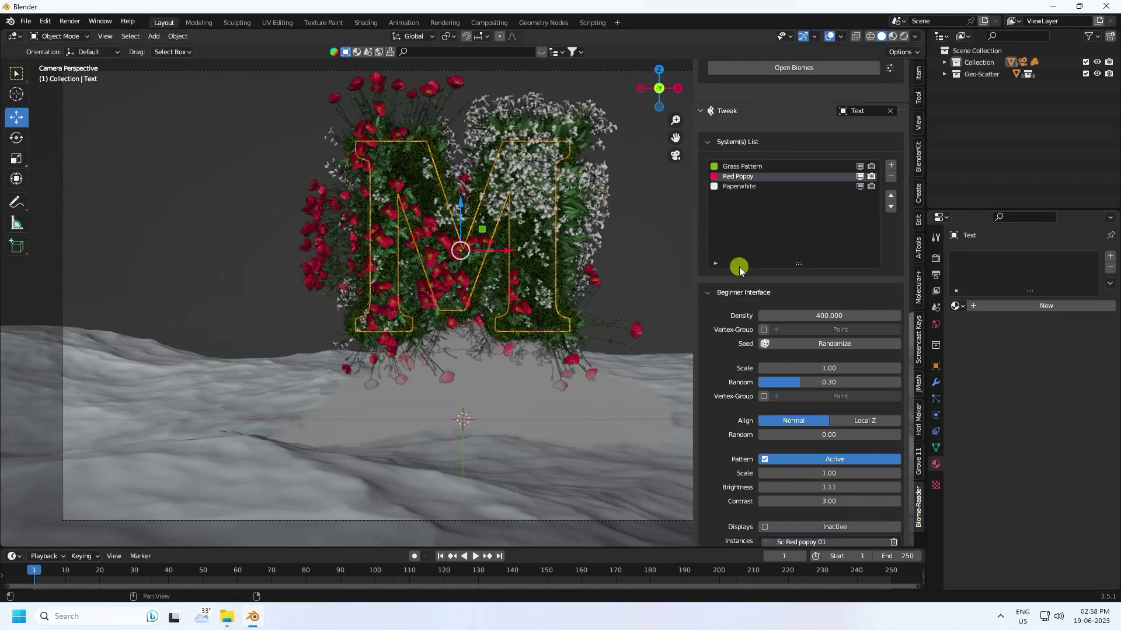
Step: Set the Red Poppy pattern contrast to 4.41, leaving brightness 1.11 and scale 1.00
{"action": "scroll", "coordinate": [740, 492], "scroll_direction": "down", "scroll_amount": 3}
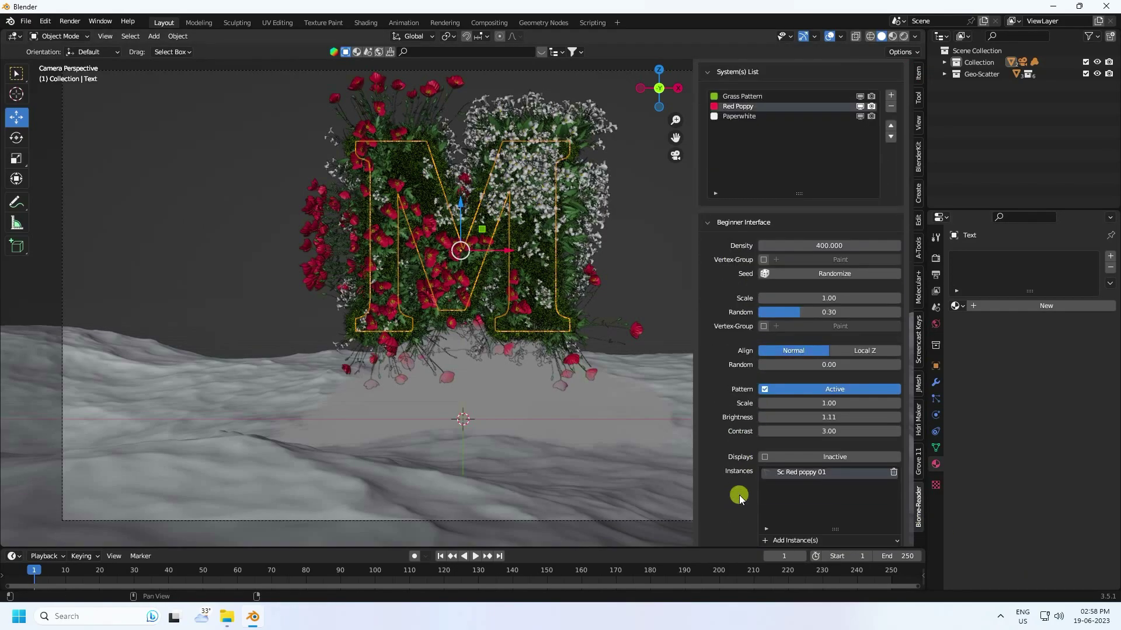
{"action": "left_click_drag", "start_coordinate": [825, 430], "coordinate": [576, 278]}
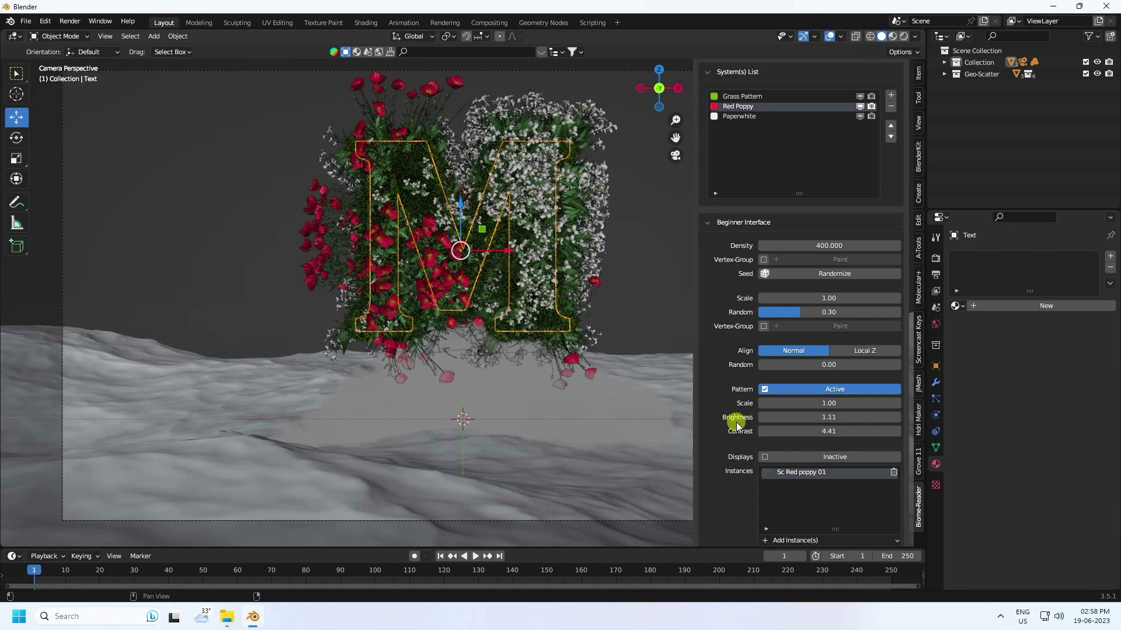
{"action": "left_click_drag", "start_coordinate": [813, 417], "coordinate": [538, 268]}
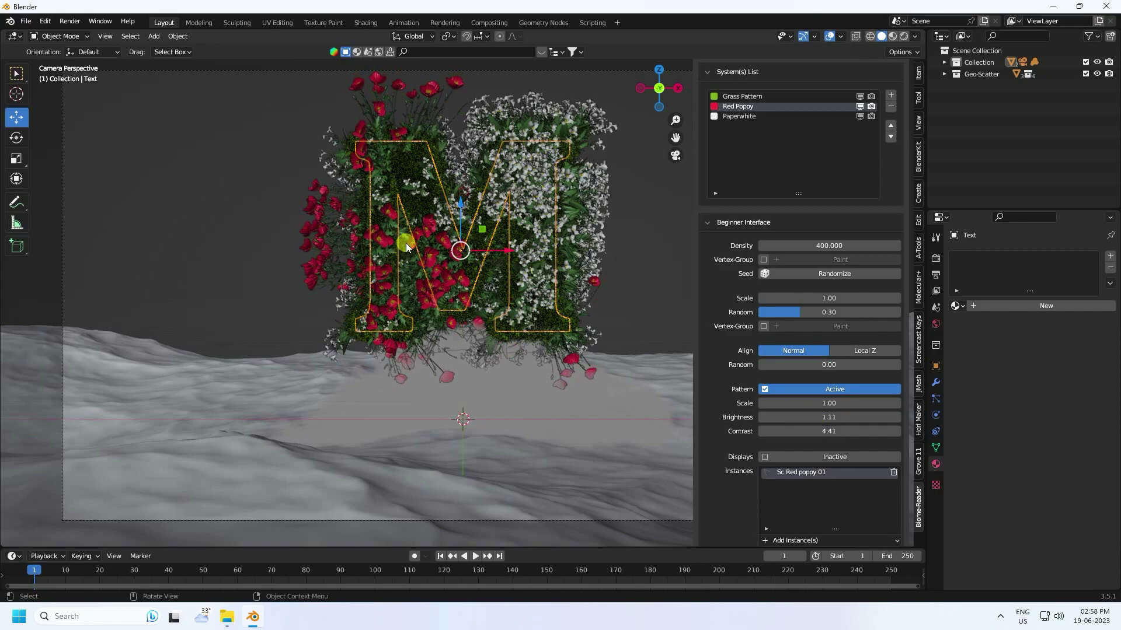
{"action": "scroll", "coordinate": [428, 221], "scroll_direction": "up", "scroll_amount": 2}
{"action": "scroll", "coordinate": [428, 222], "scroll_direction": "up", "scroll_amount": 3}
{"action": "scroll", "coordinate": [380, 314], "scroll_direction": "up", "scroll_amount": 2}
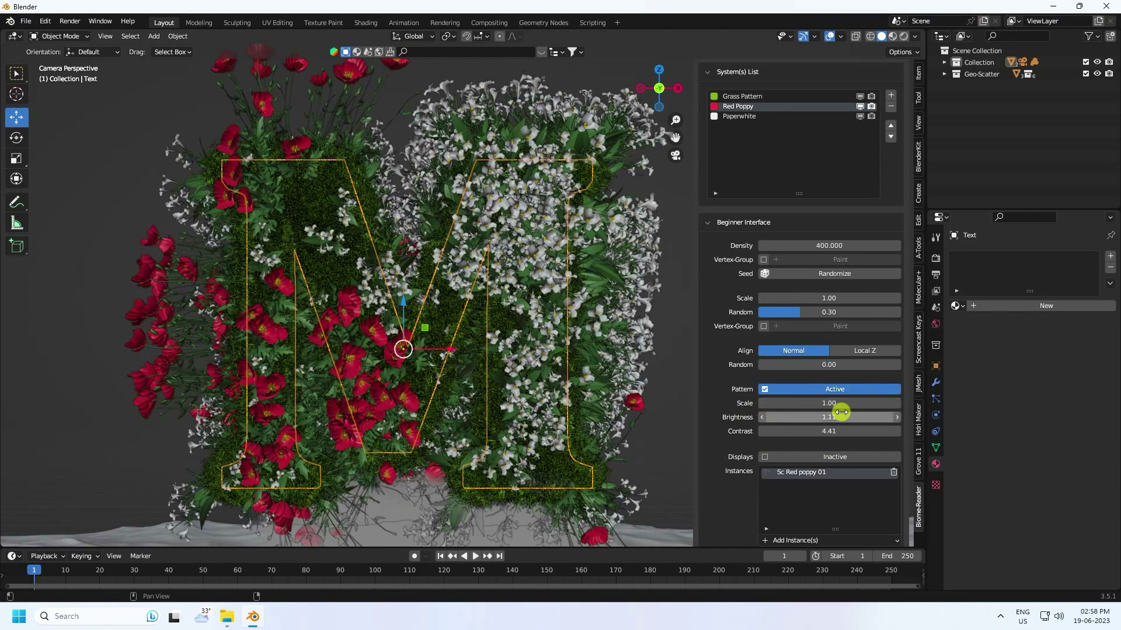
{"action": "left_click_drag", "start_coordinate": [827, 403], "coordinate": [553, 258]}
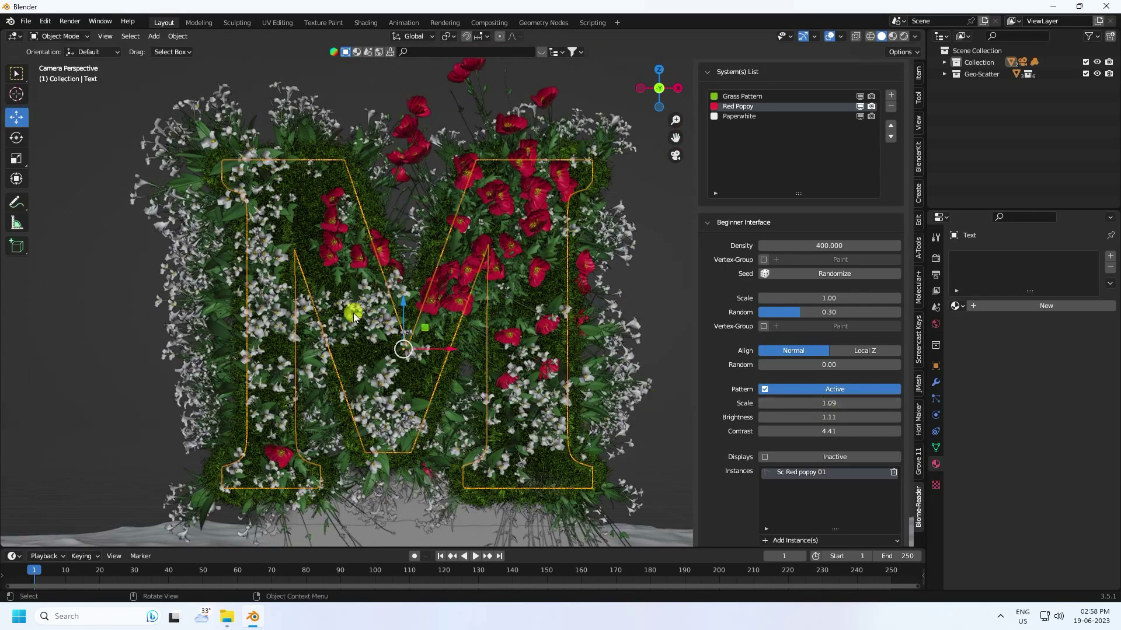
{"action": "scroll", "coordinate": [384, 310], "scroll_direction": "down", "scroll_amount": 3}
{"action": "left_click", "coordinate": [762, 402]}
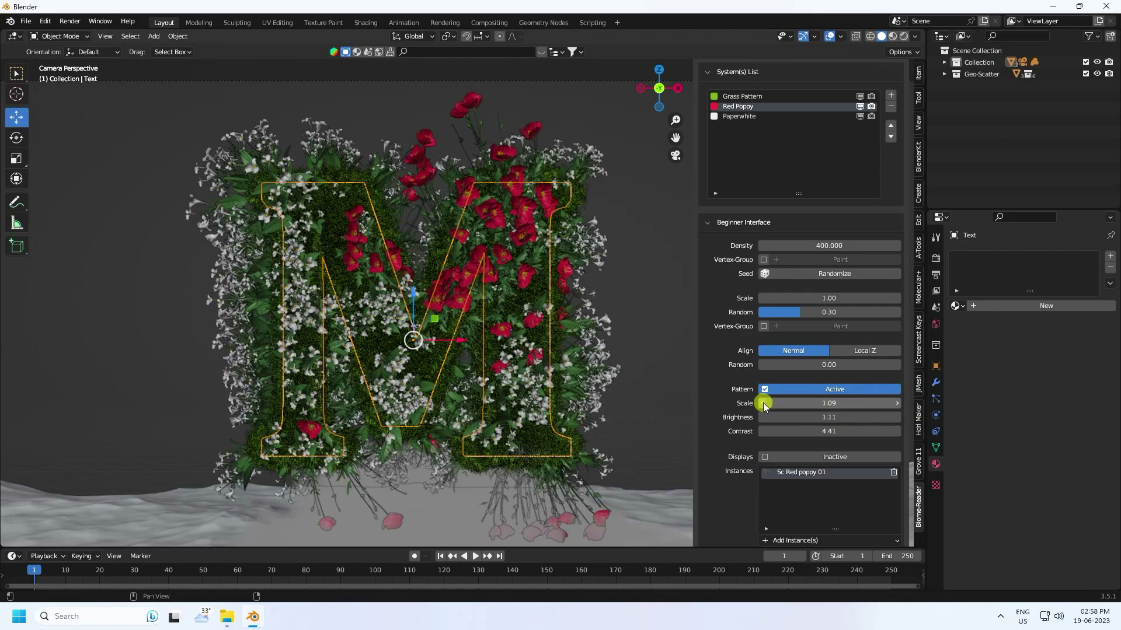
{"action": "left_click", "coordinate": [762, 403]}
{"action": "left_click", "coordinate": [762, 403]}
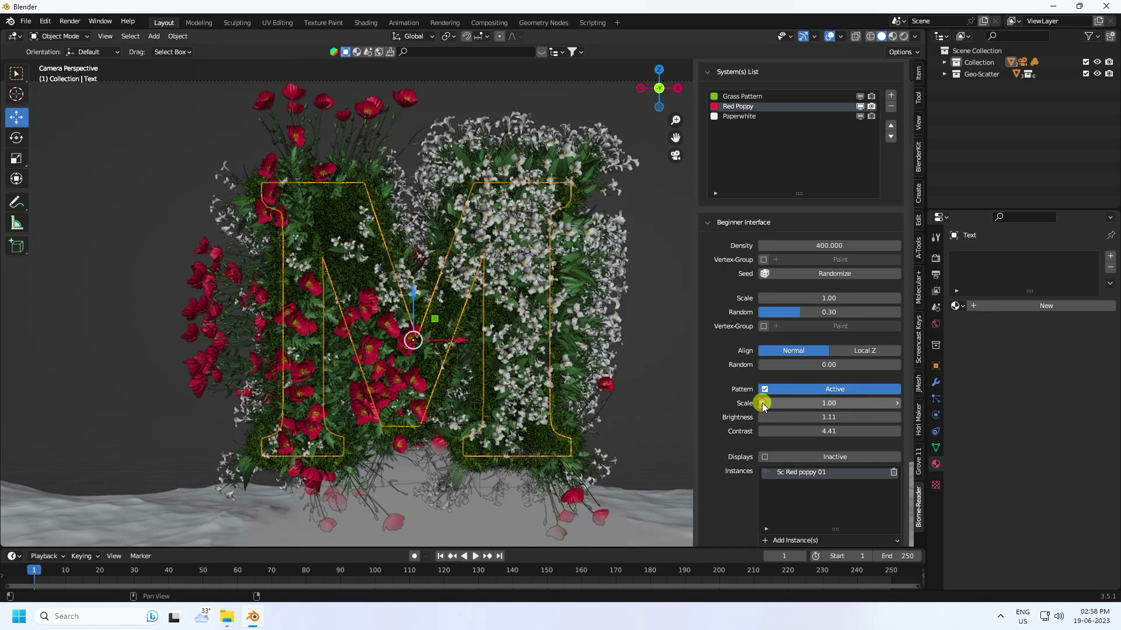
{"action": "middle_click_drag", "start_coordinate": [132, 216], "coordinate": [513, 332]}
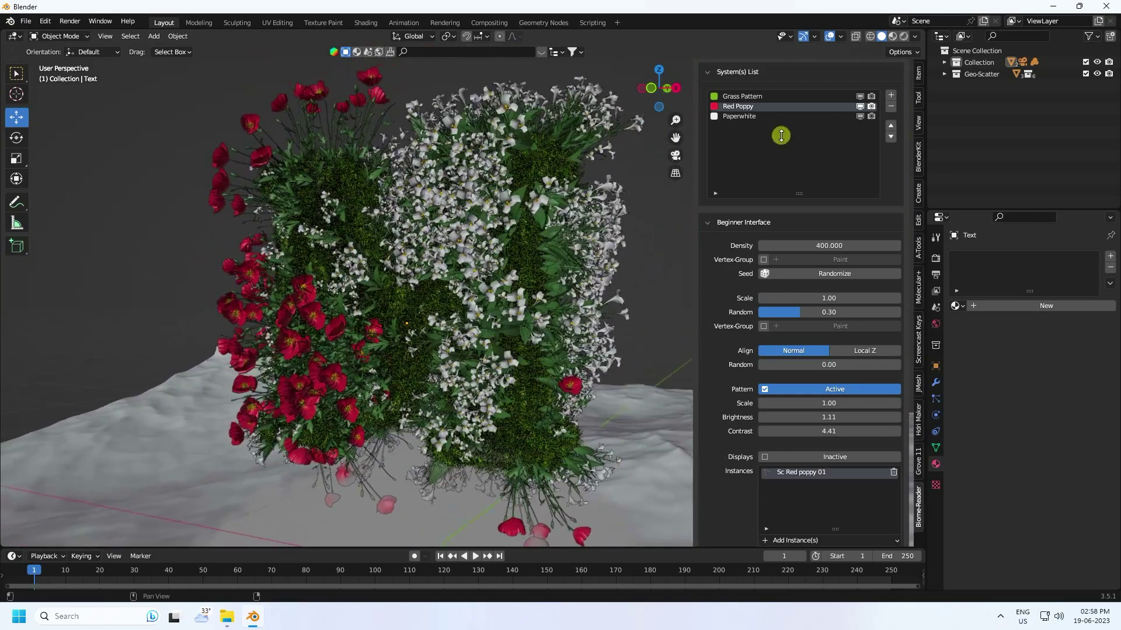
Step: Set the Paperwhite system's scale randomness to 0.60
{"action": "left_click", "coordinate": [745, 96]}
{"action": "middle_click_drag", "start_coordinate": [584, 300], "coordinate": [440, 318]}
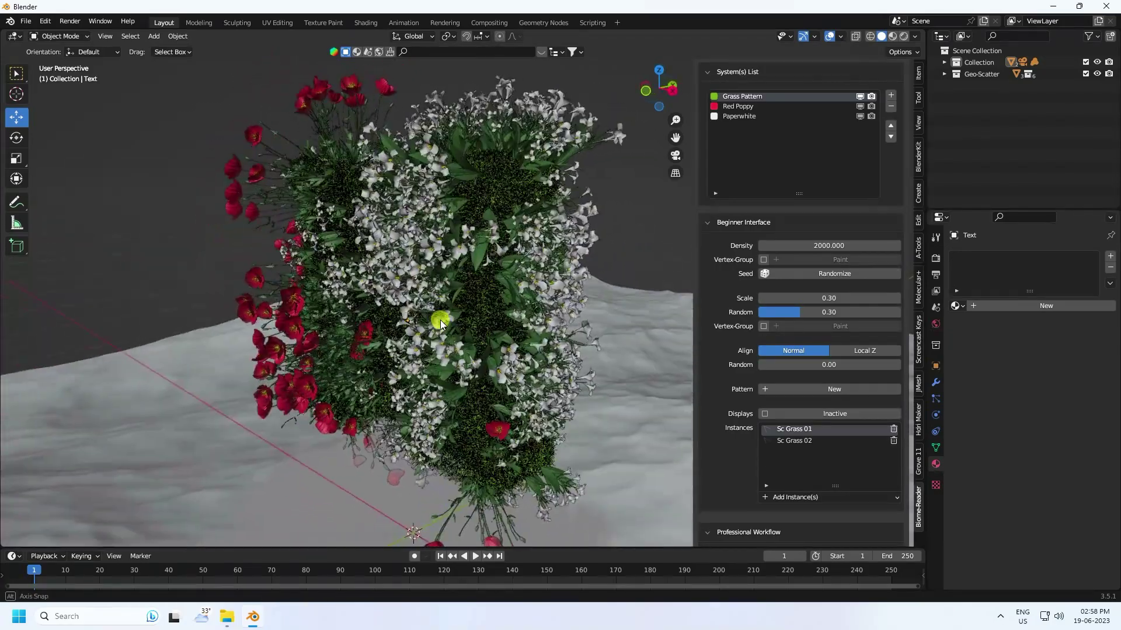
{"action": "left_click", "coordinate": [738, 116]}
{"action": "left_click", "coordinate": [776, 312]}
{"action": "type", "text": "0.23"}
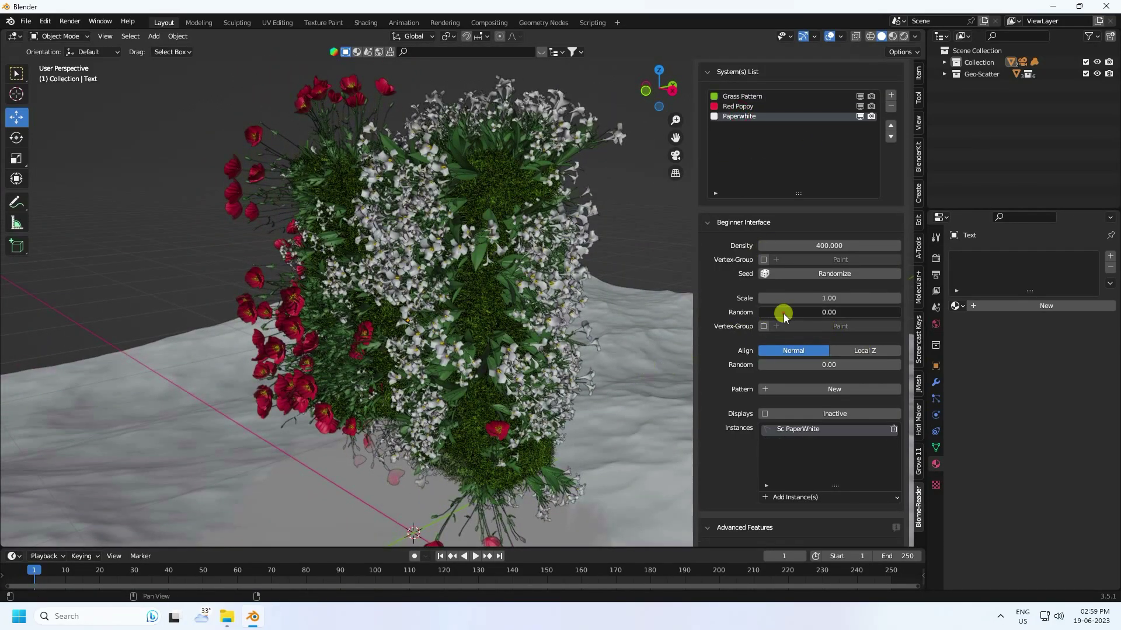
{"action": "key", "text": "Return"}
{"action": "left_click_drag", "start_coordinate": [544, 307], "coordinate": [587, 306]}
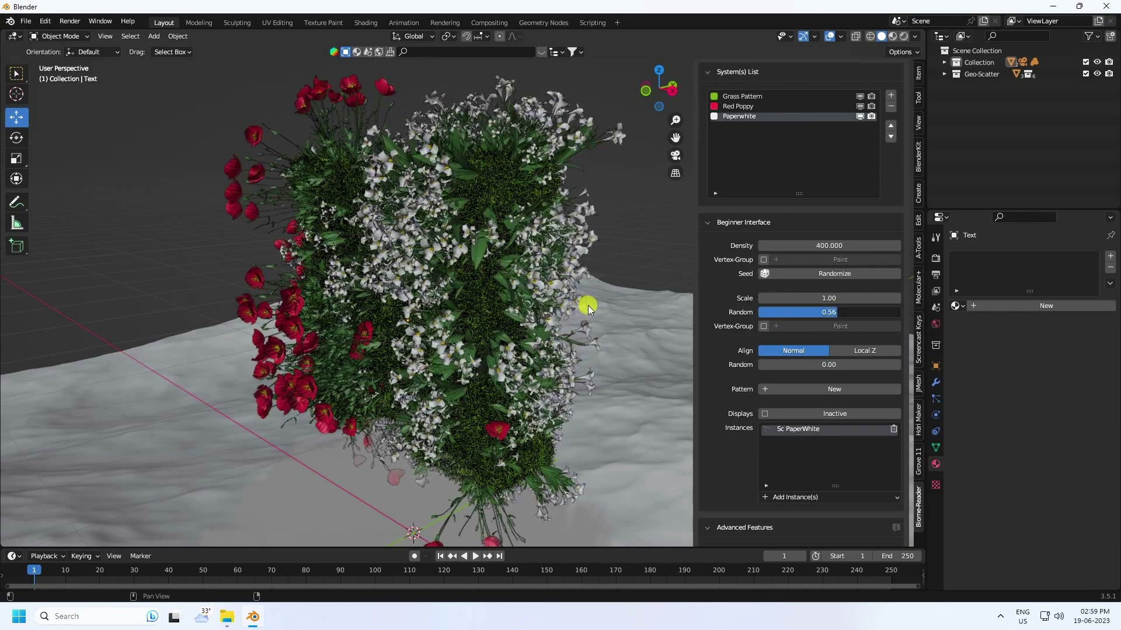
{"action": "left_click", "coordinate": [838, 311]}
{"action": "type", "text": "0.6"}
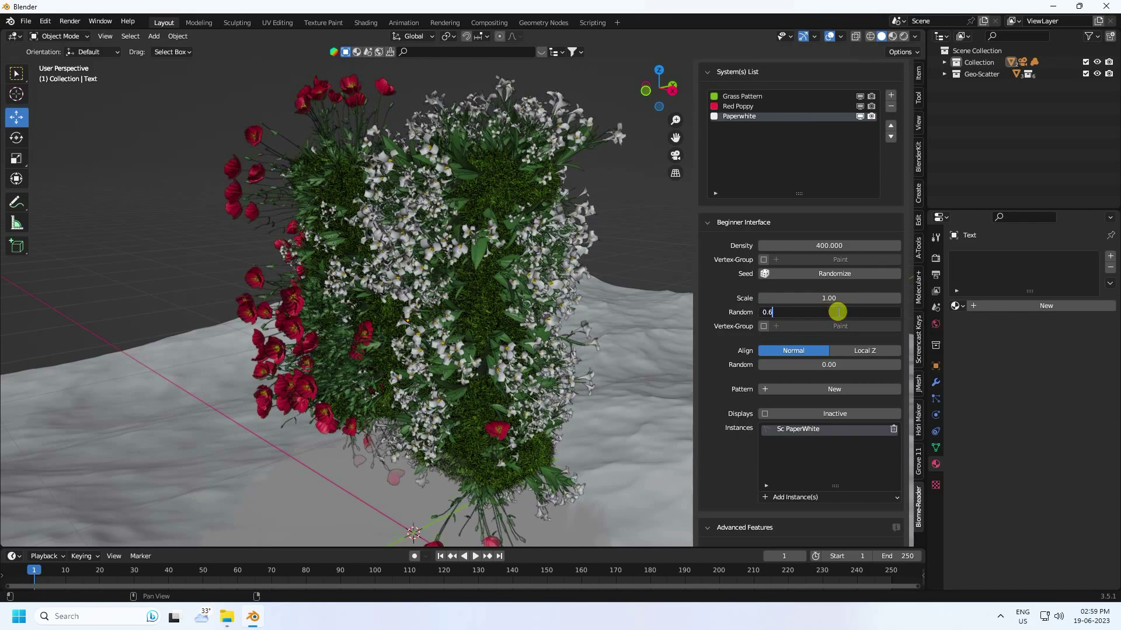
{"action": "key", "text": "Return"}
{"action": "middle_click_drag", "start_coordinate": [474, 320], "coordinate": [547, 303]}
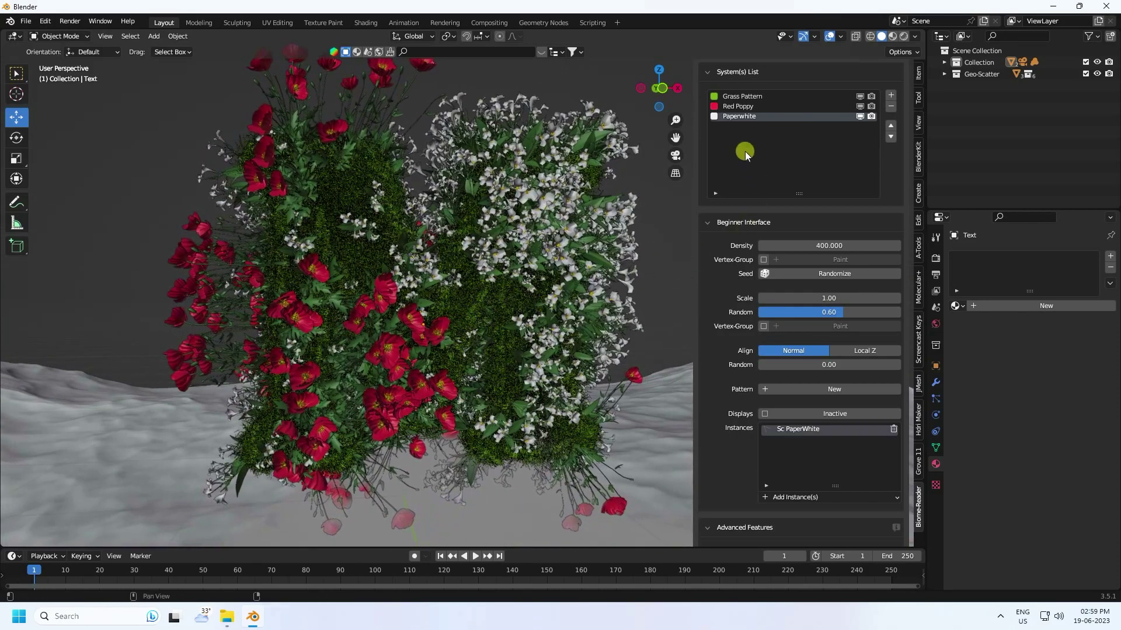
Step: Set the Red Poppy system's scale randomness to 0.80
{"action": "left_click", "coordinate": [737, 106]}
{"action": "left_click_drag", "start_coordinate": [813, 311], "coordinate": [846, 312]}
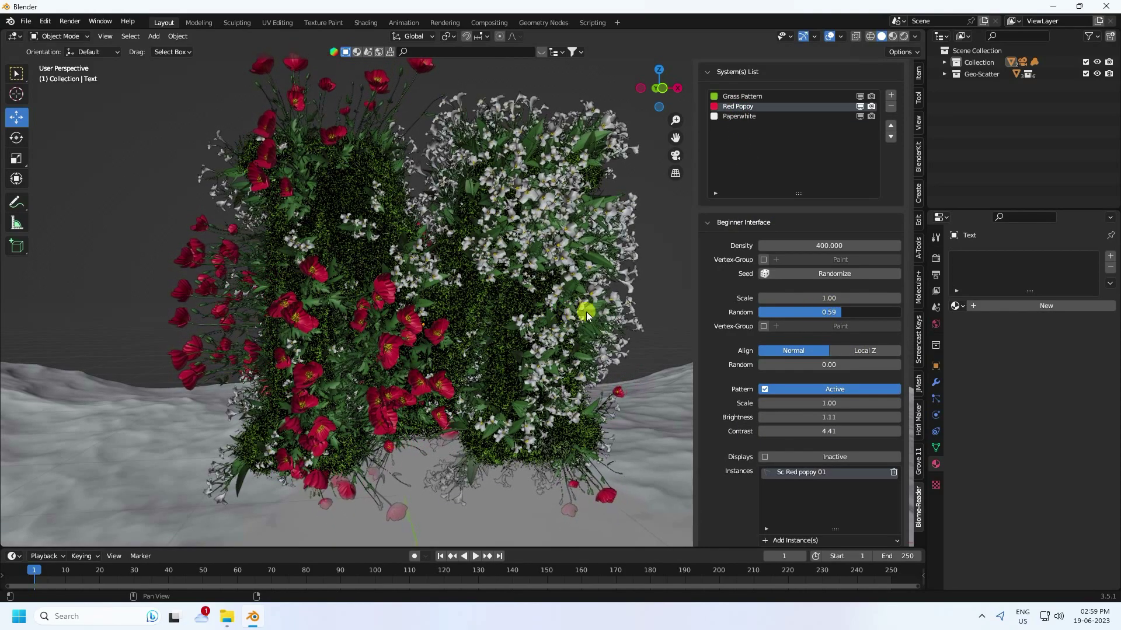
{"action": "left_click", "coordinate": [852, 311]}
{"action": "type", "text": "0"}
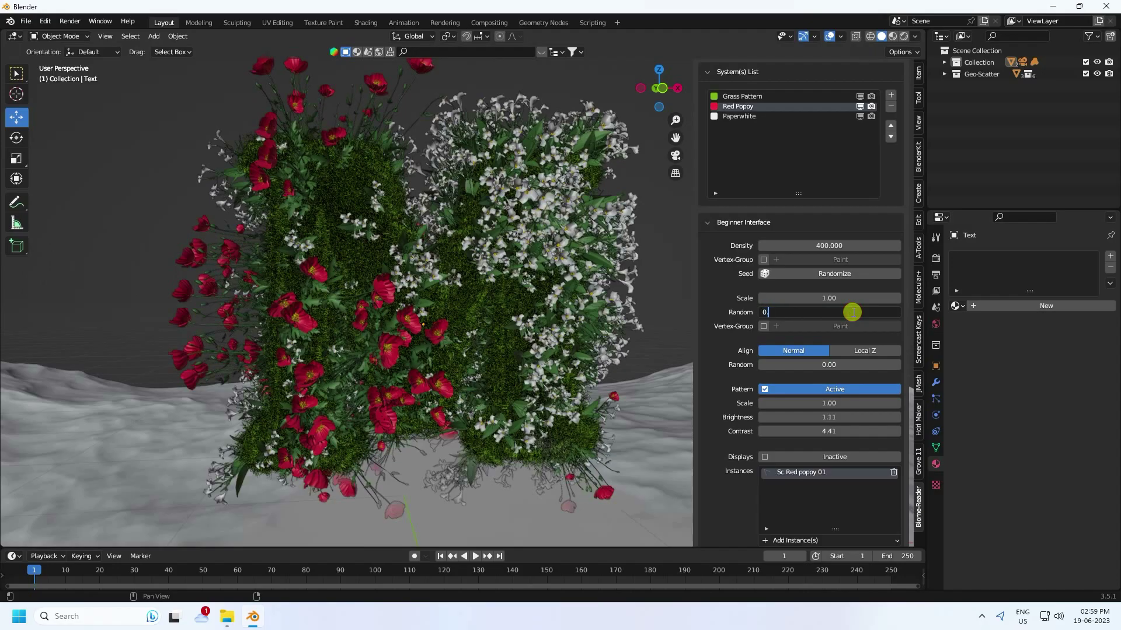
{"action": "type", "text": ".8"}
{"action": "key", "text": "Return"}
{"action": "middle_click_drag", "start_coordinate": [515, 326], "coordinate": [446, 337]}
{"action": "scroll", "coordinate": [442, 319], "scroll_direction": "up", "scroll_amount": 4}
Step: Hide the sidebar, frame the camera view, and preview it in Rendered shading
{"action": "key", "text": "KP_0"}
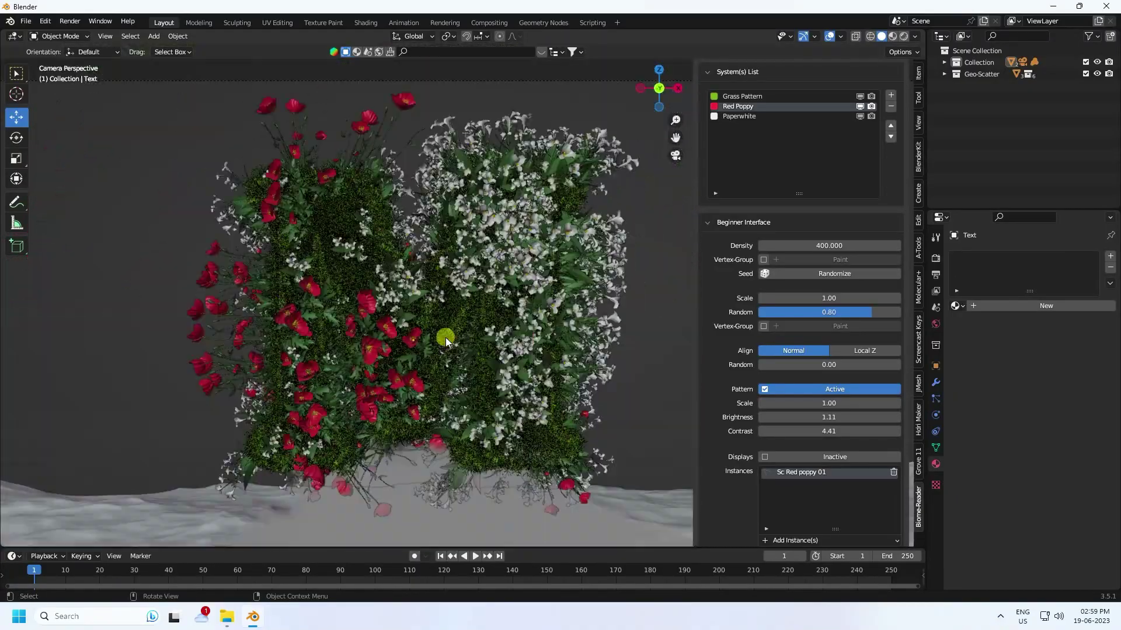
{"action": "key", "text": "n"}
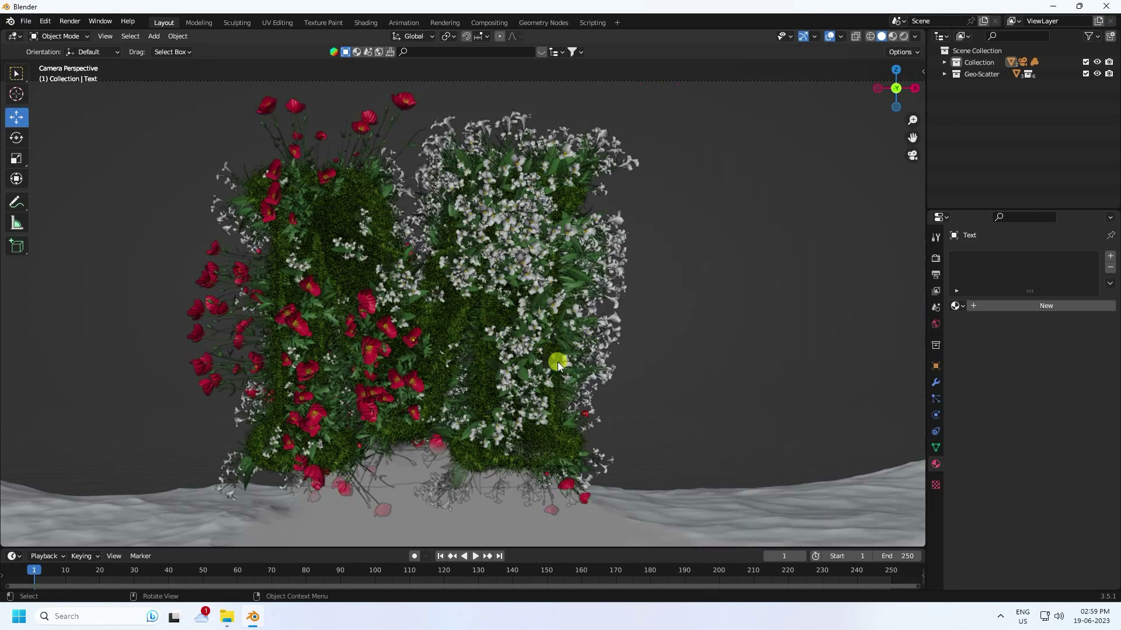
{"action": "scroll", "coordinate": [556, 362], "scroll_direction": "down", "scroll_amount": 4}
{"action": "scroll", "coordinate": [476, 369], "scroll_direction": "up", "scroll_amount": 3}
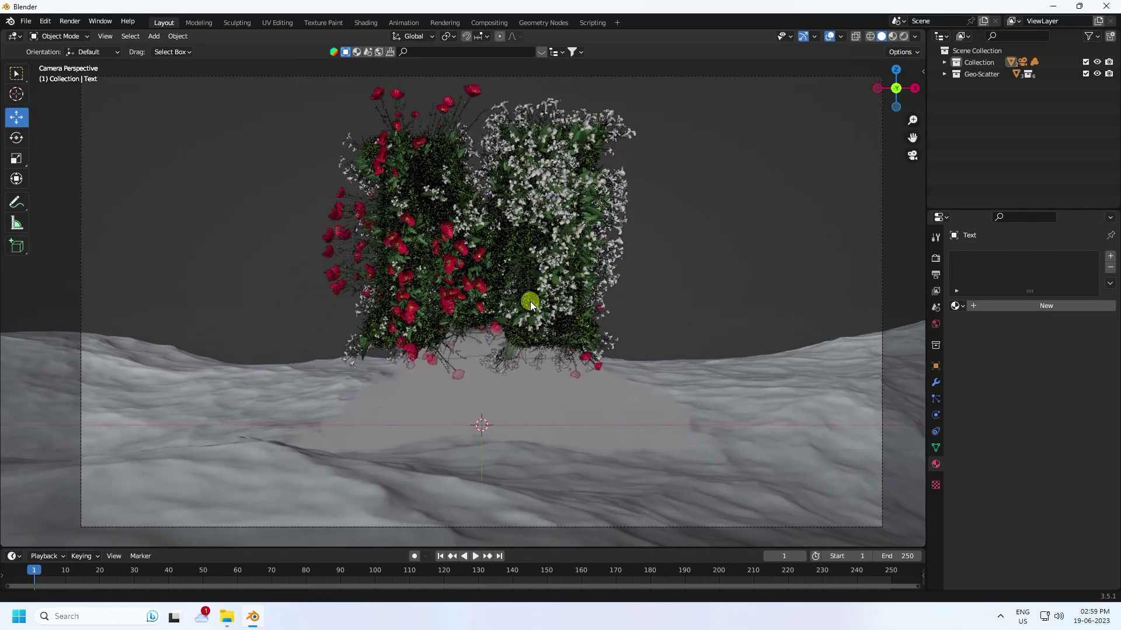
{"action": "middle_click_drag", "start_coordinate": [530, 301], "coordinate": [521, 296], "text": "shift"}
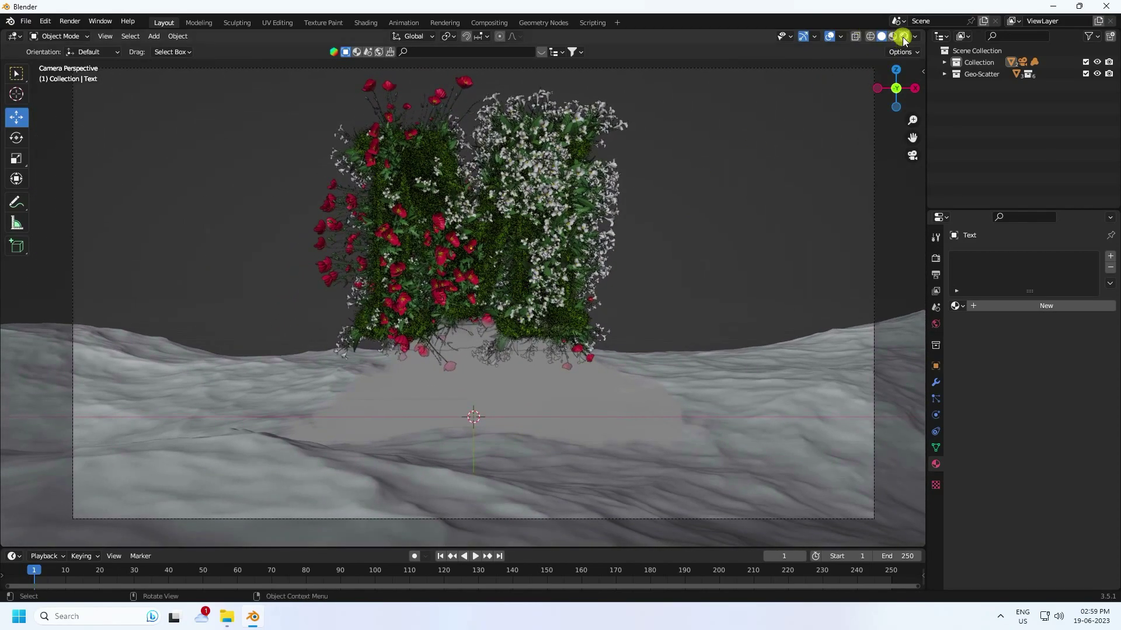
{"action": "left_click", "coordinate": [905, 39]}
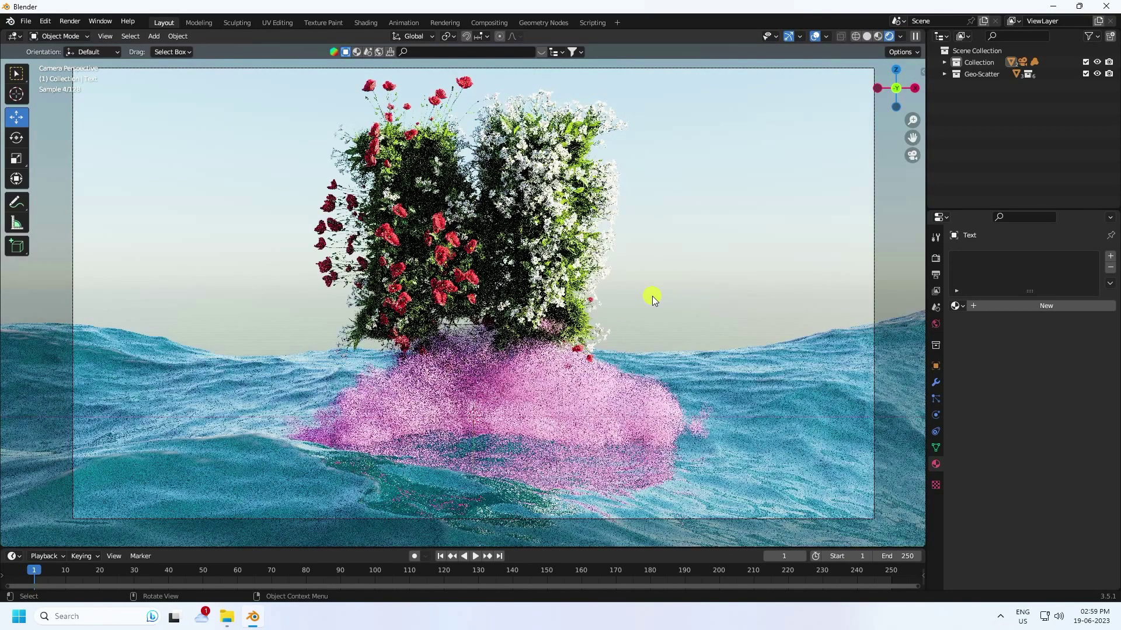